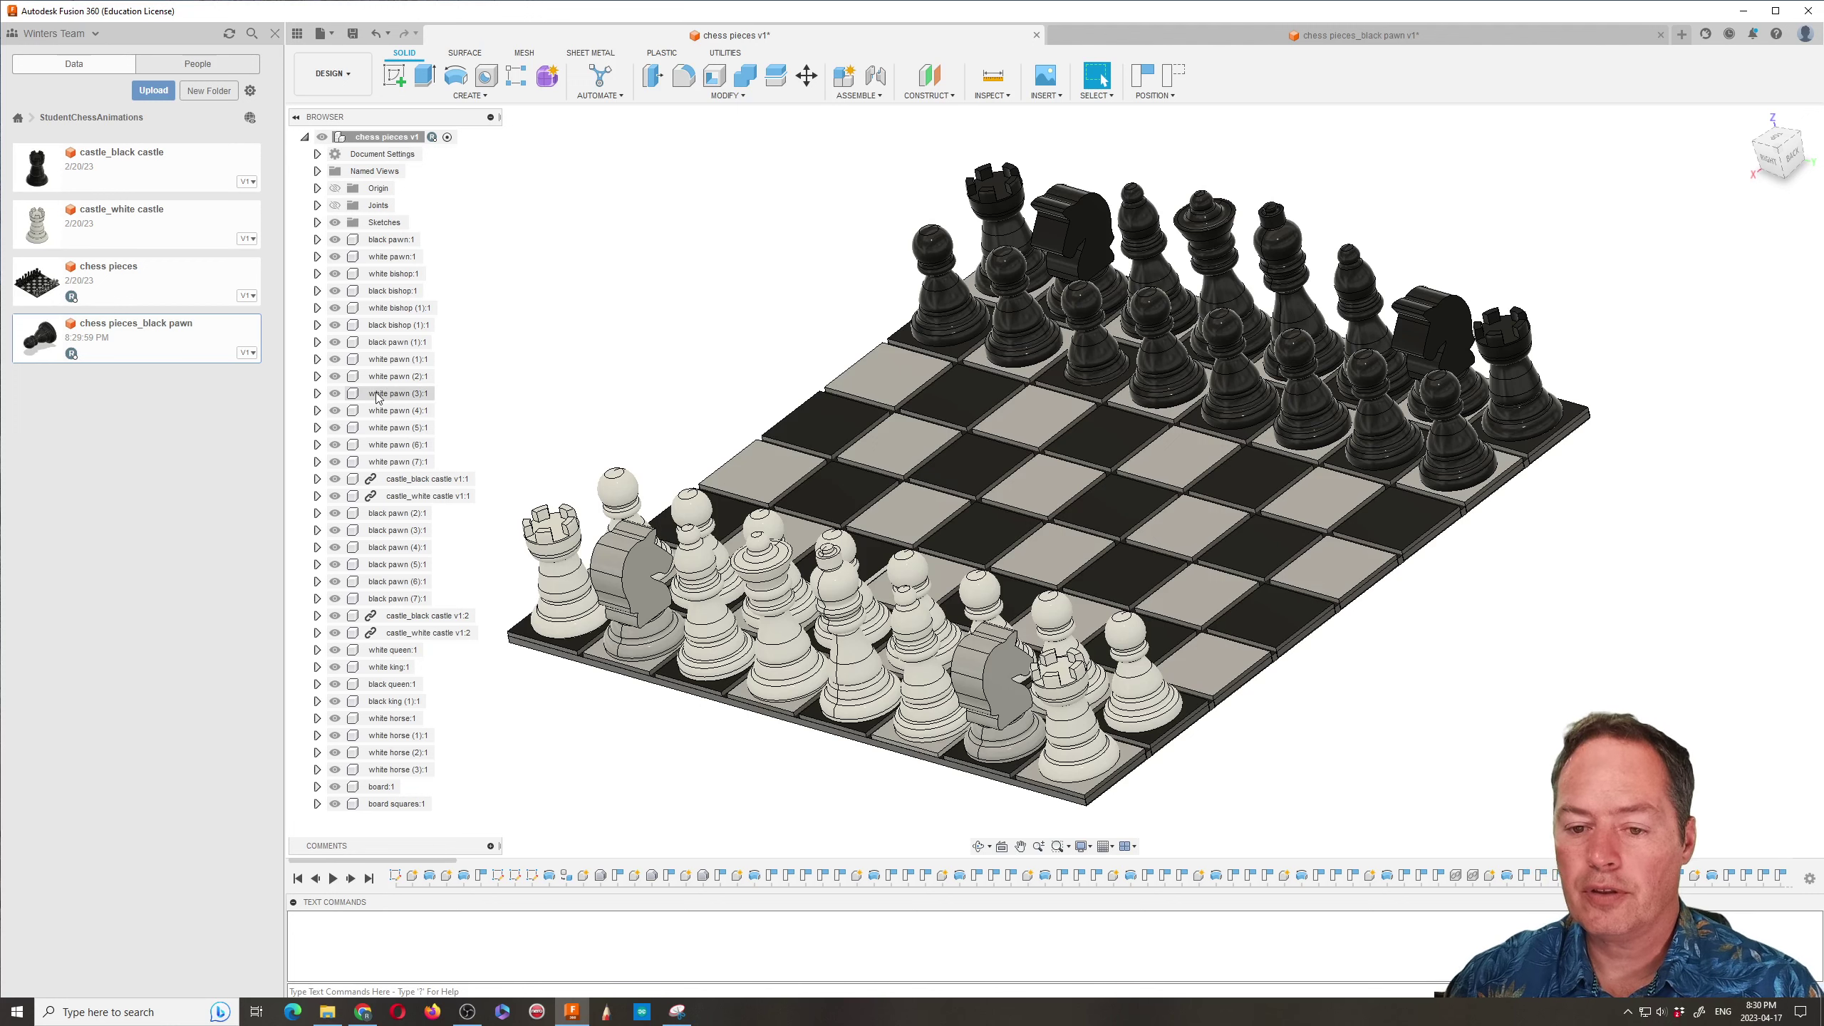
Orbit the chessboard, then switch to the 'chess pieces_black pawn' design
left_click(982, 847)
mouse_move(920, 812)
left_mouse_down()
mouse_move(901, 803)
mouse_move(927, 808)
left_mouse_up()
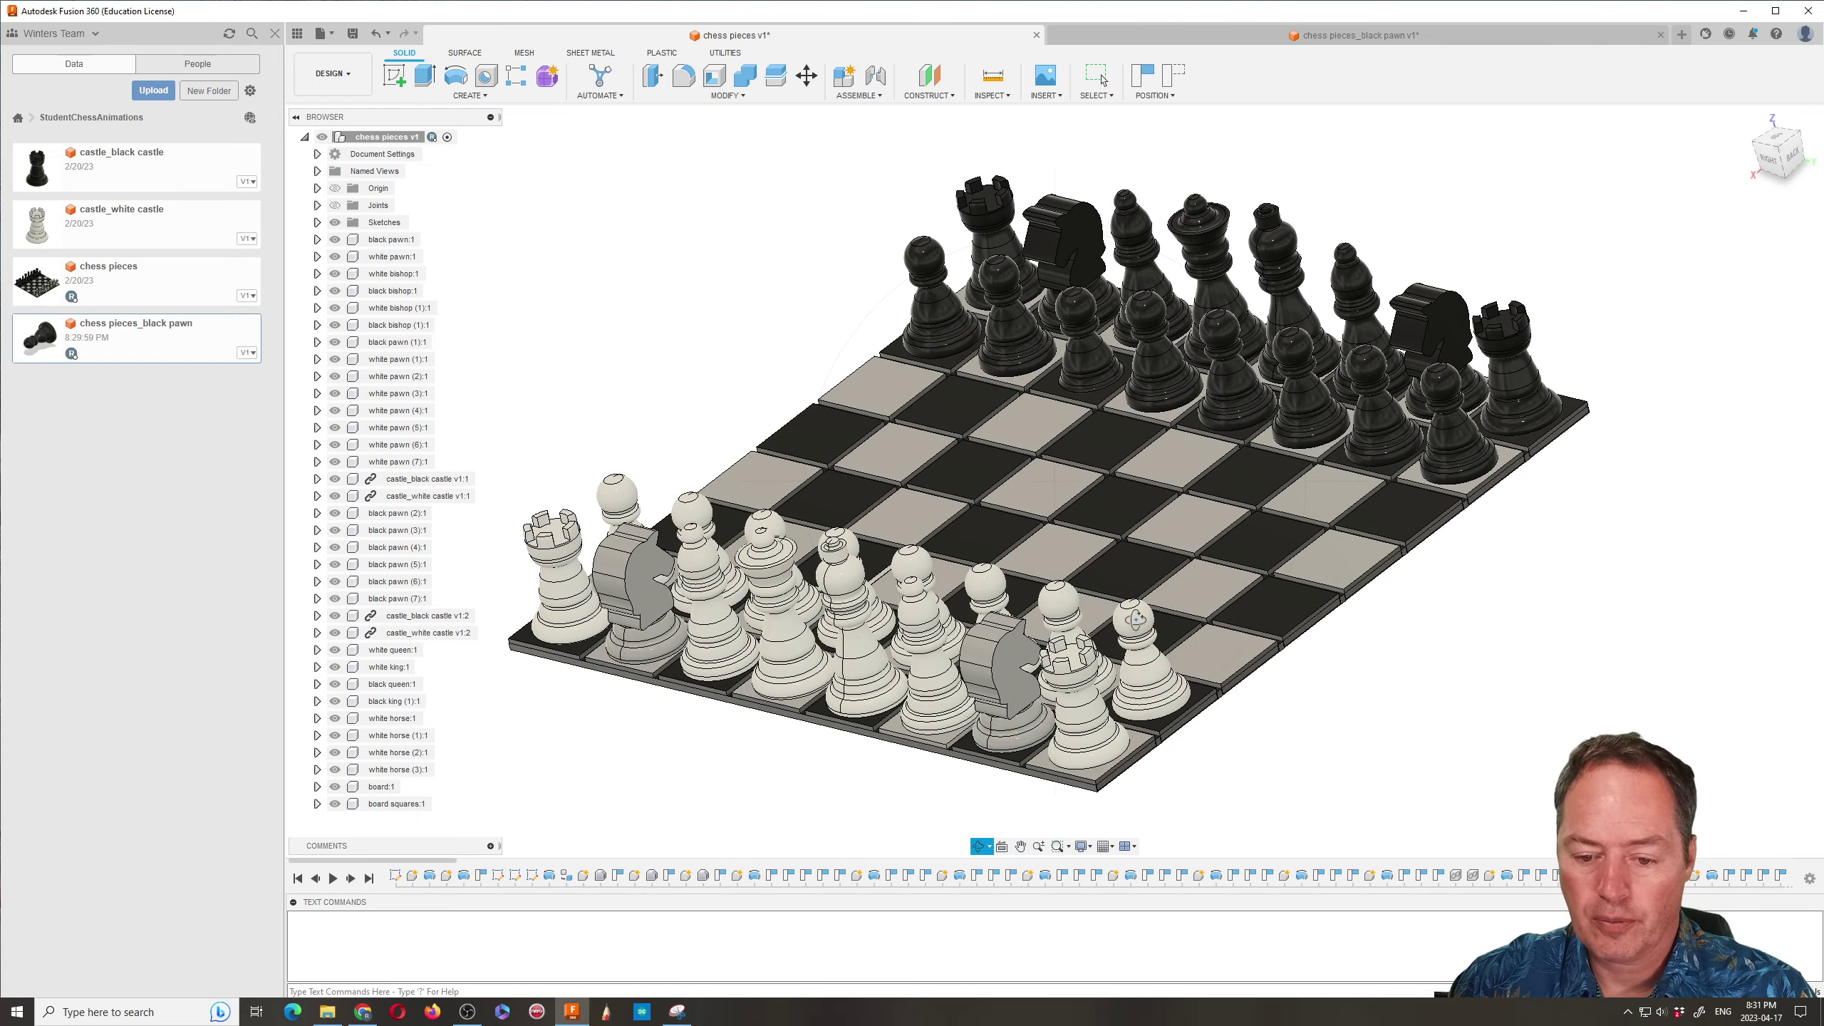
left_click(1193, 37)
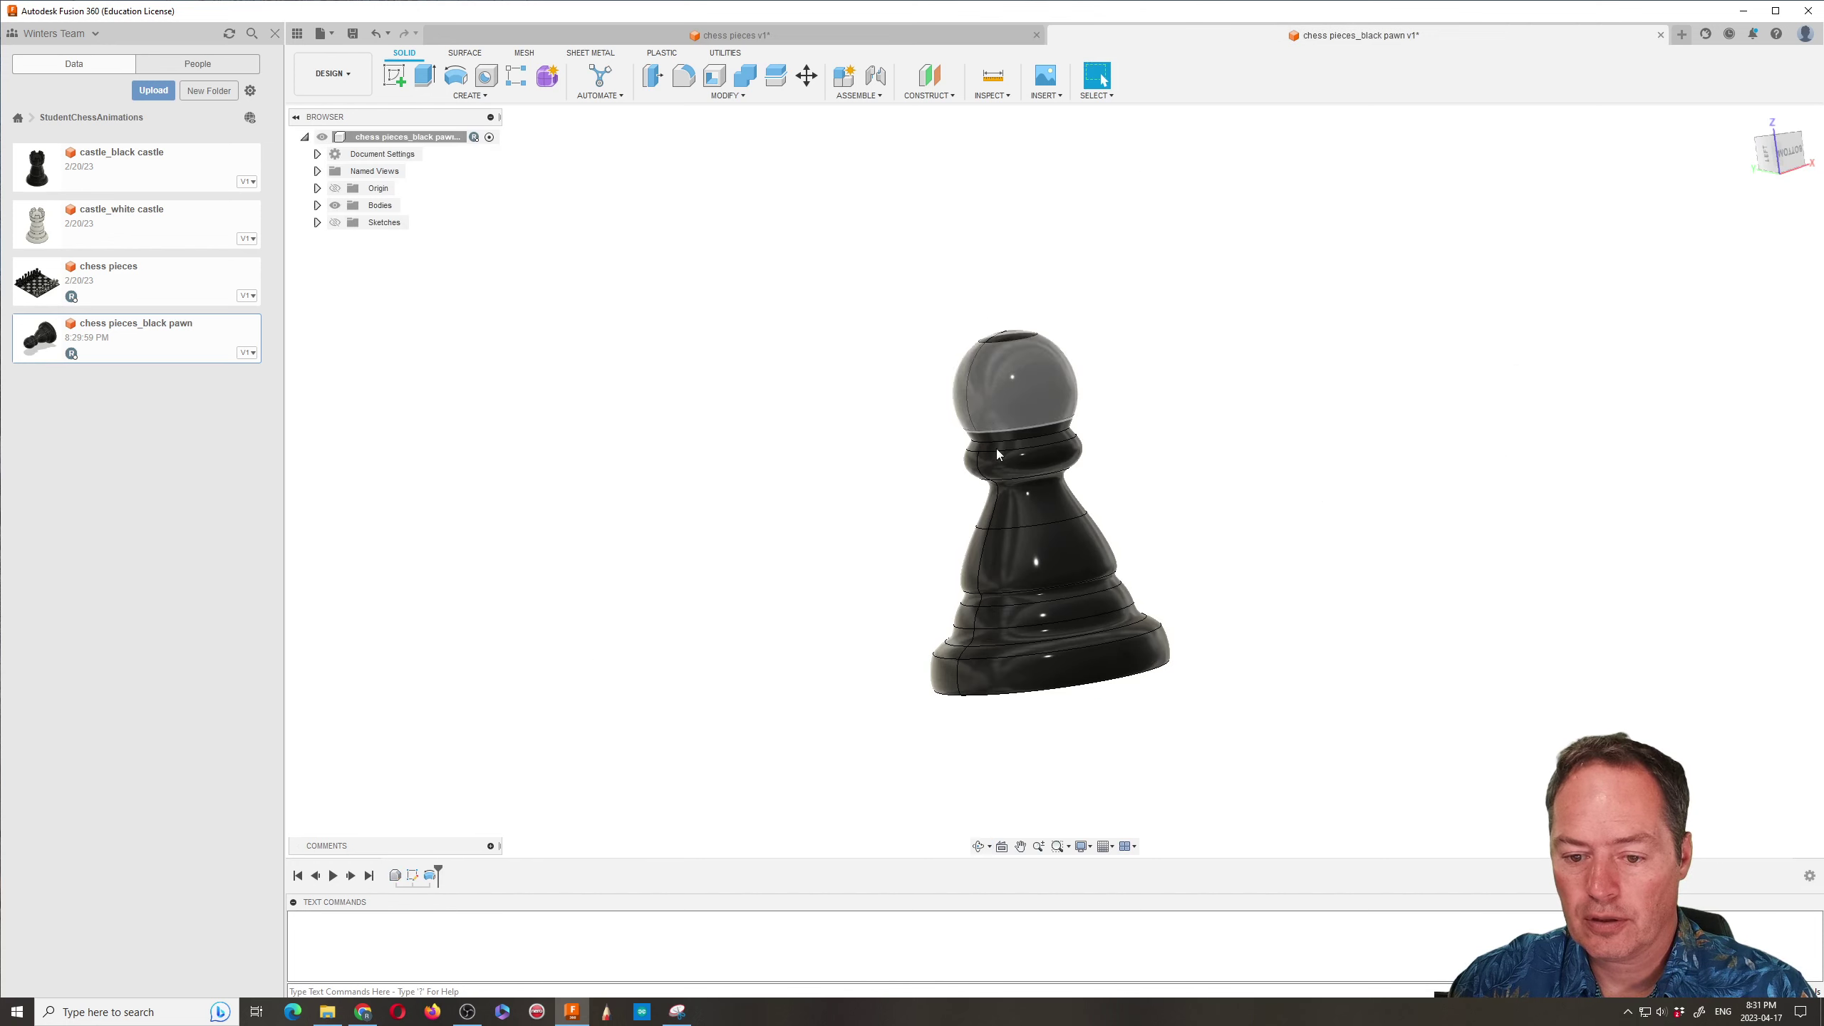
Orbit around the black pawn, exit orbit, and hide the Data Panel
left_click(977, 847)
left_click_drag(919, 671, 983, 477)
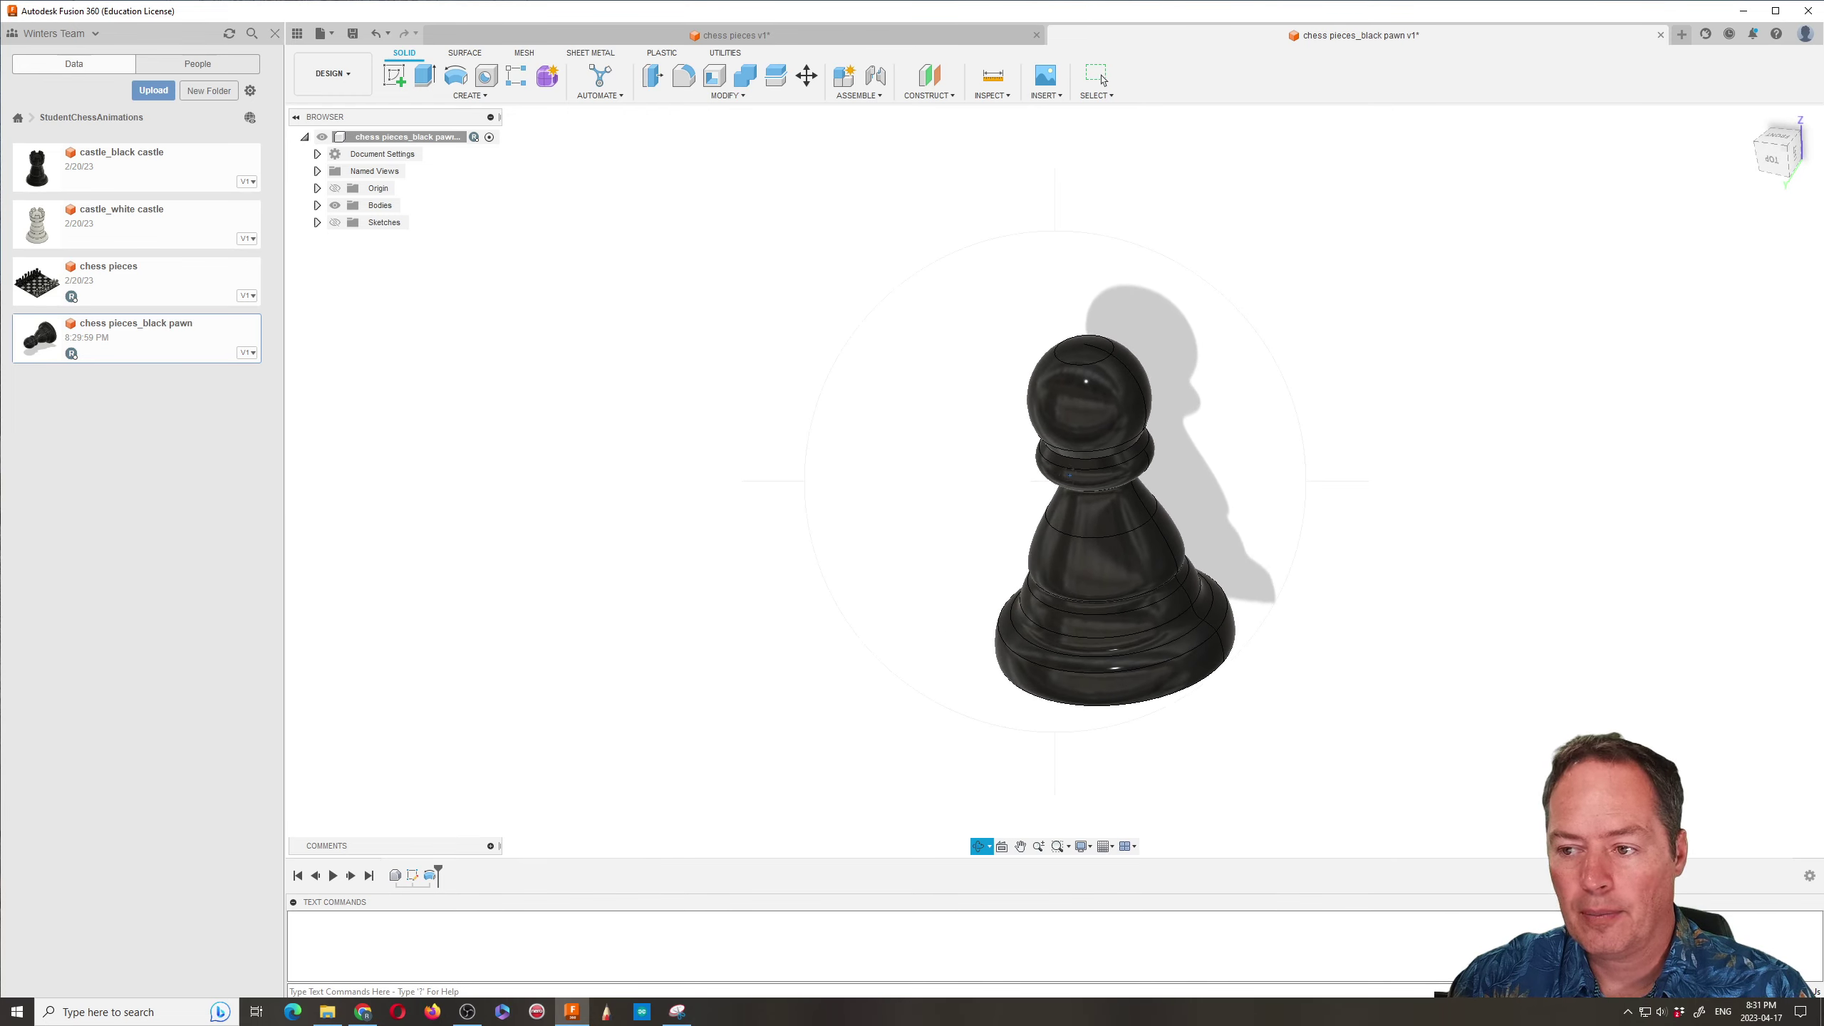
key("Escape")
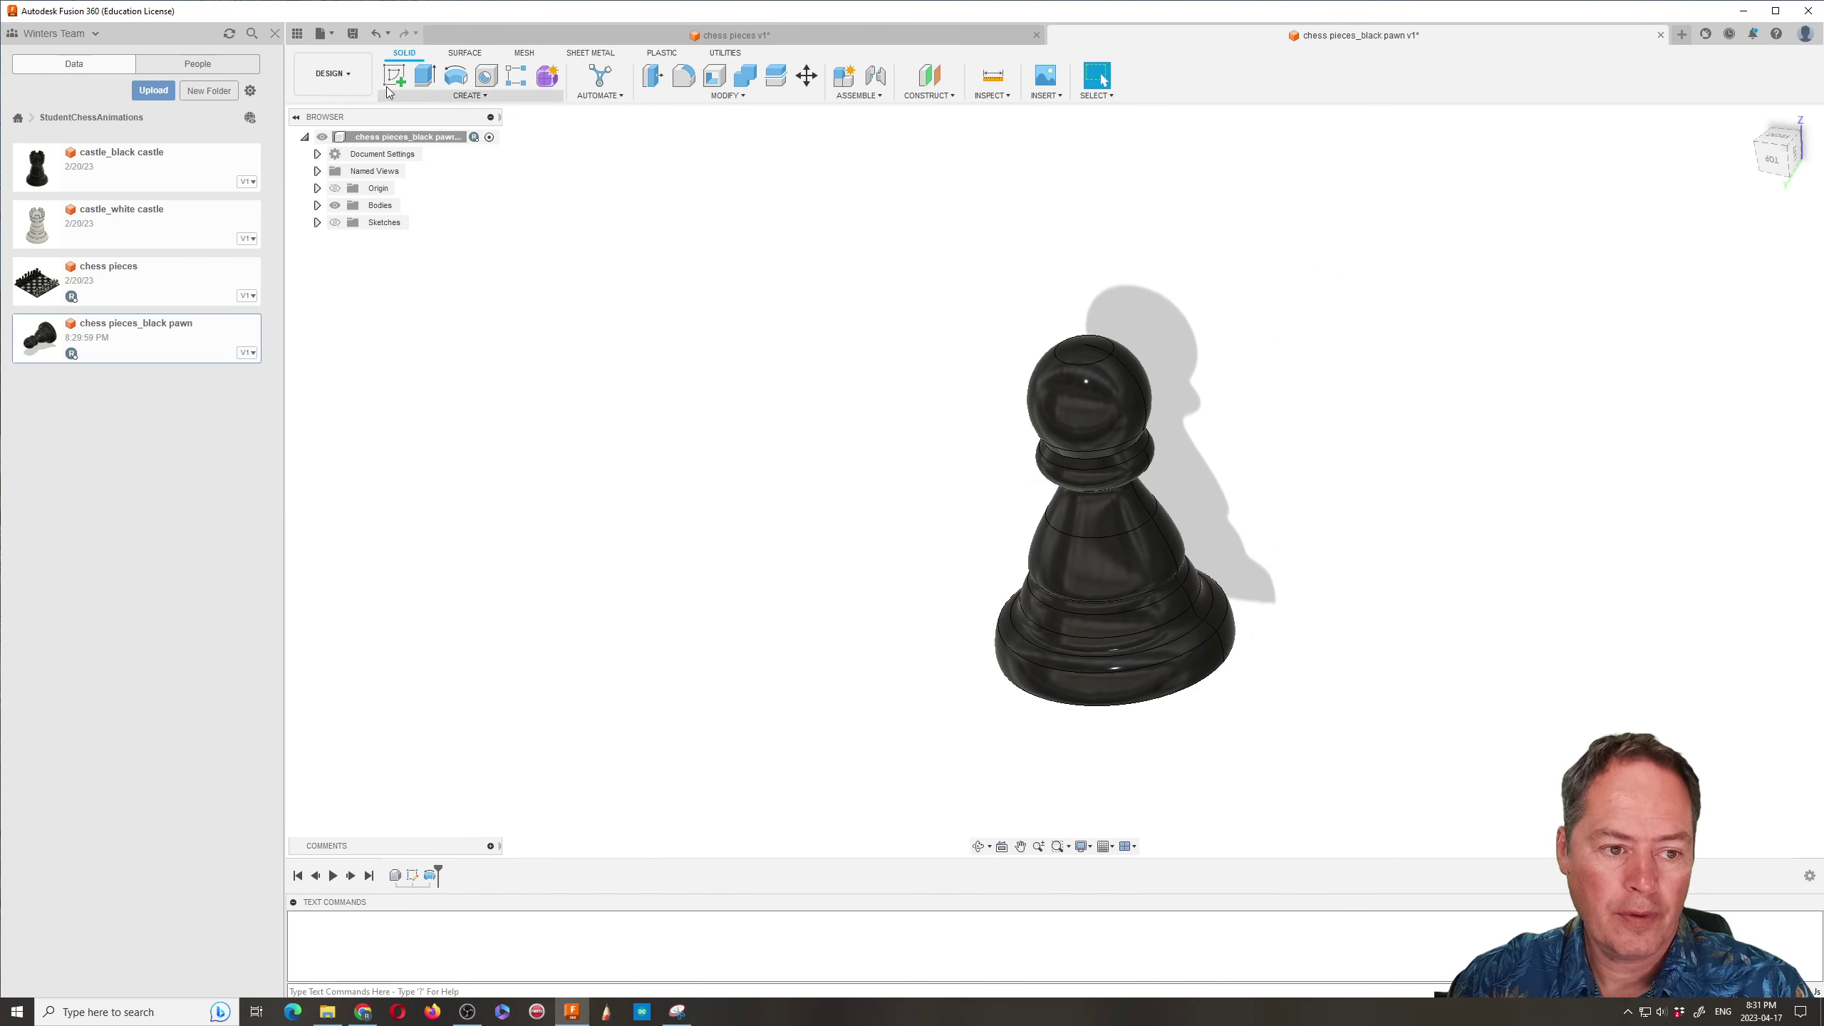
left_click(296, 33)
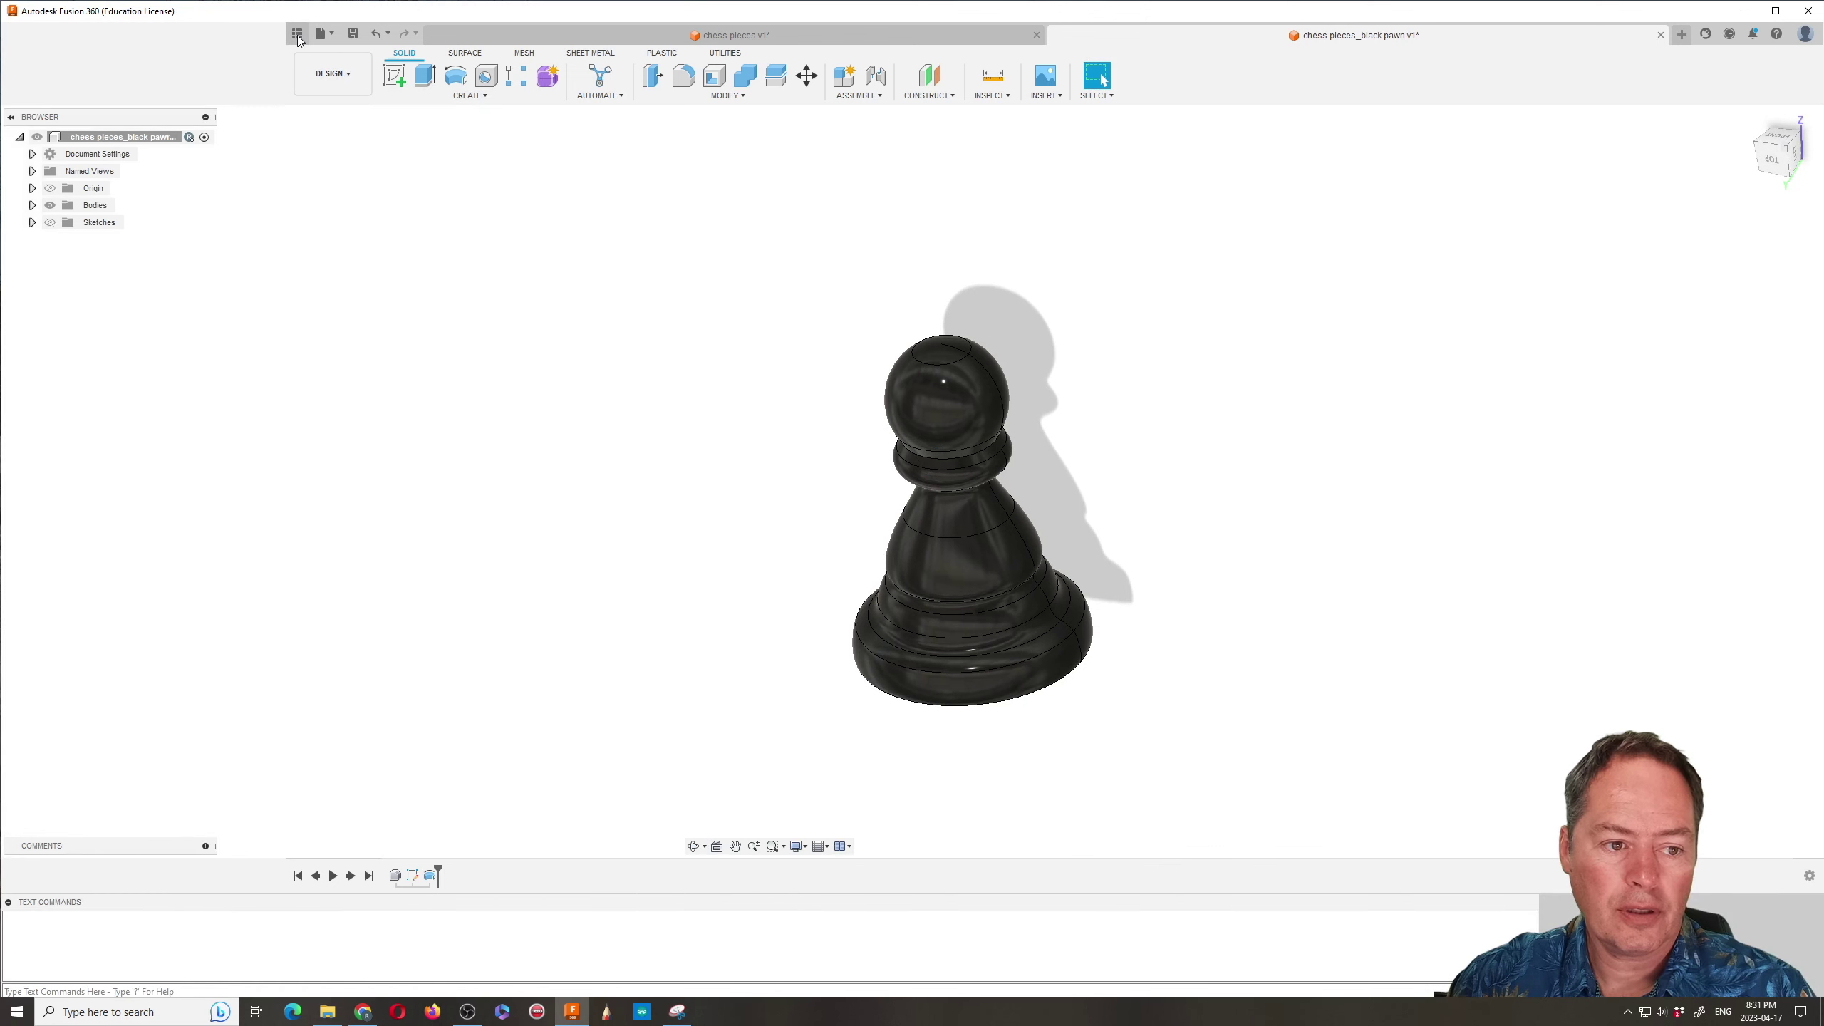
Start a new blank design with a sketch on an origin plane
left_click(1680, 34)
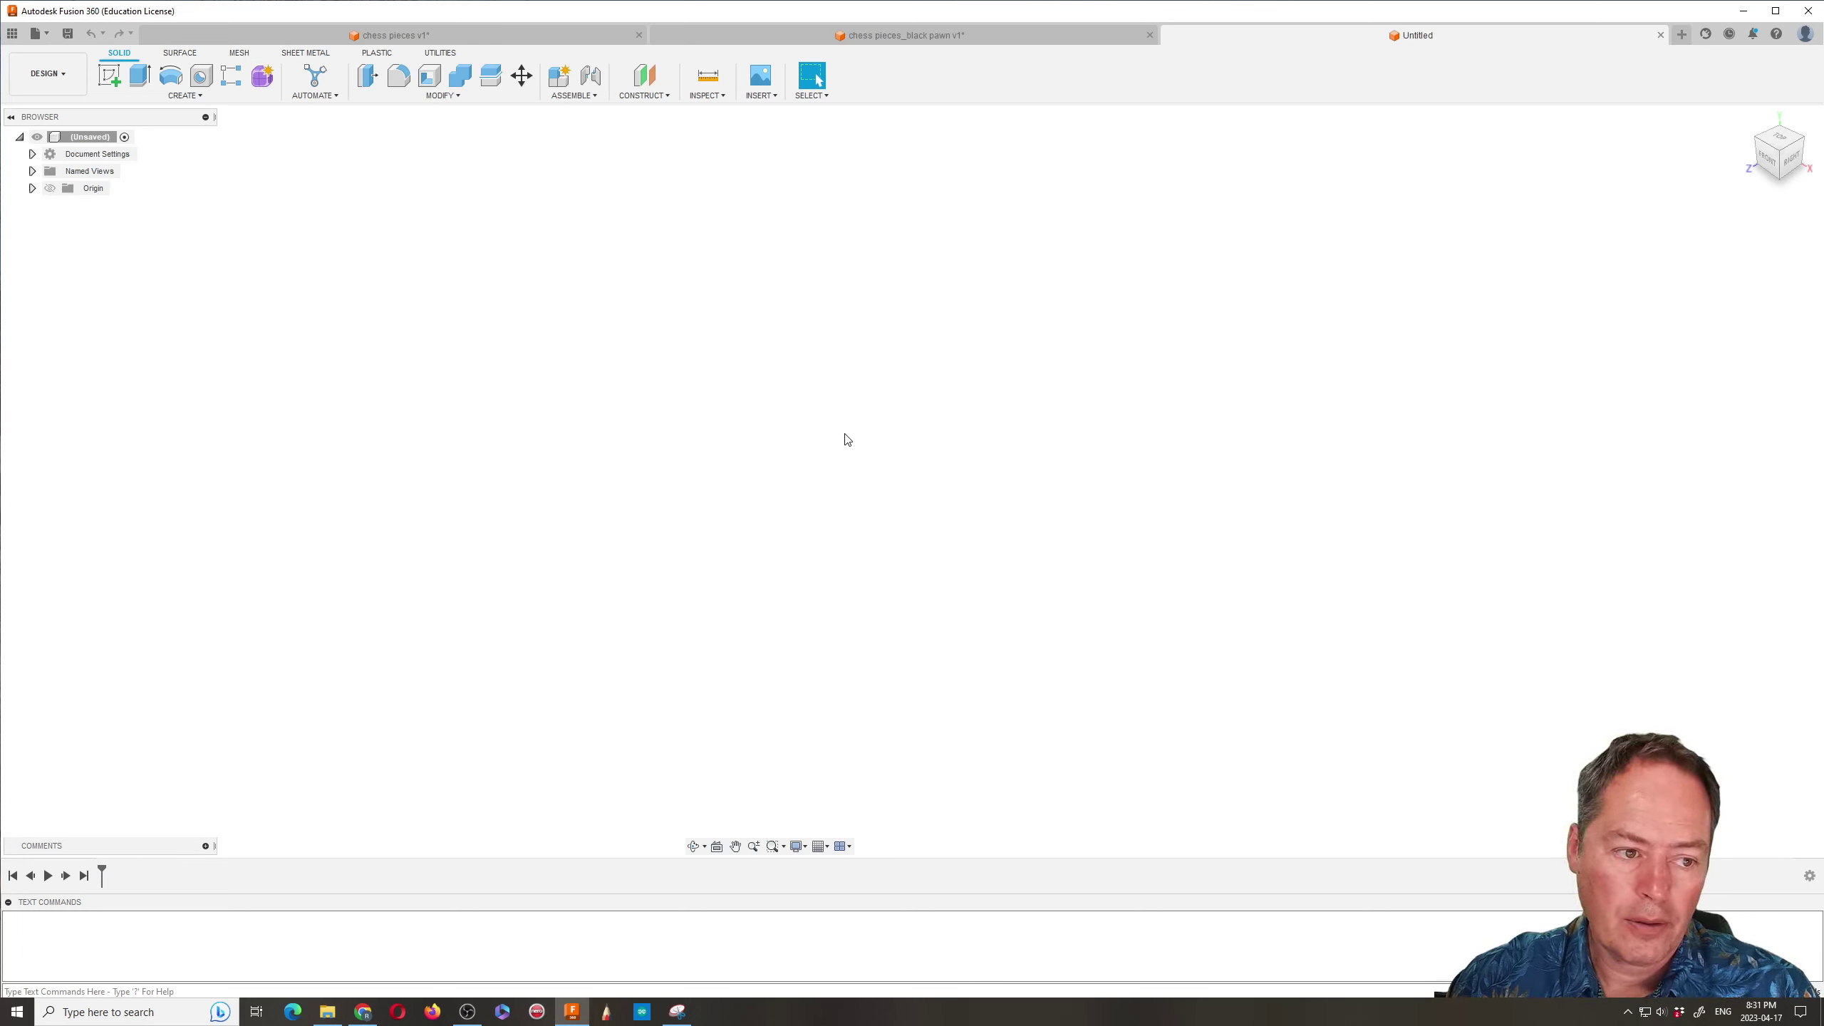
left_click(109, 74)
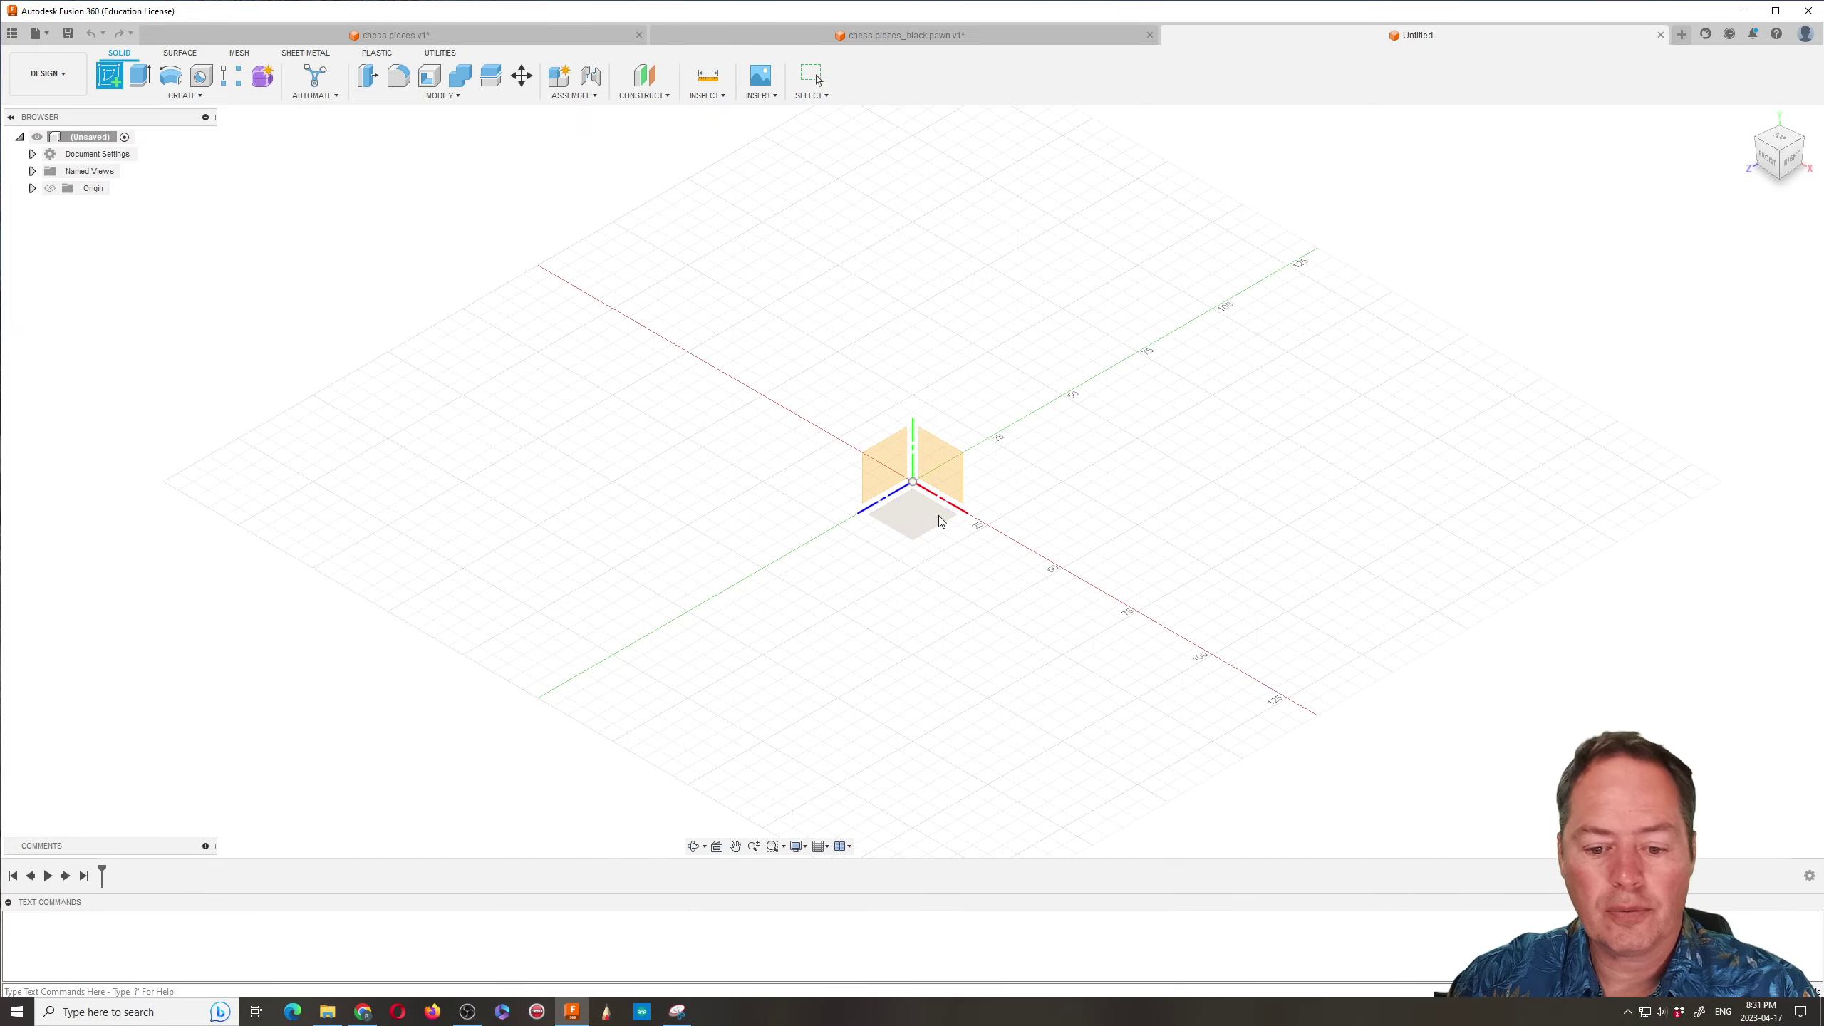
left_click(940, 520)
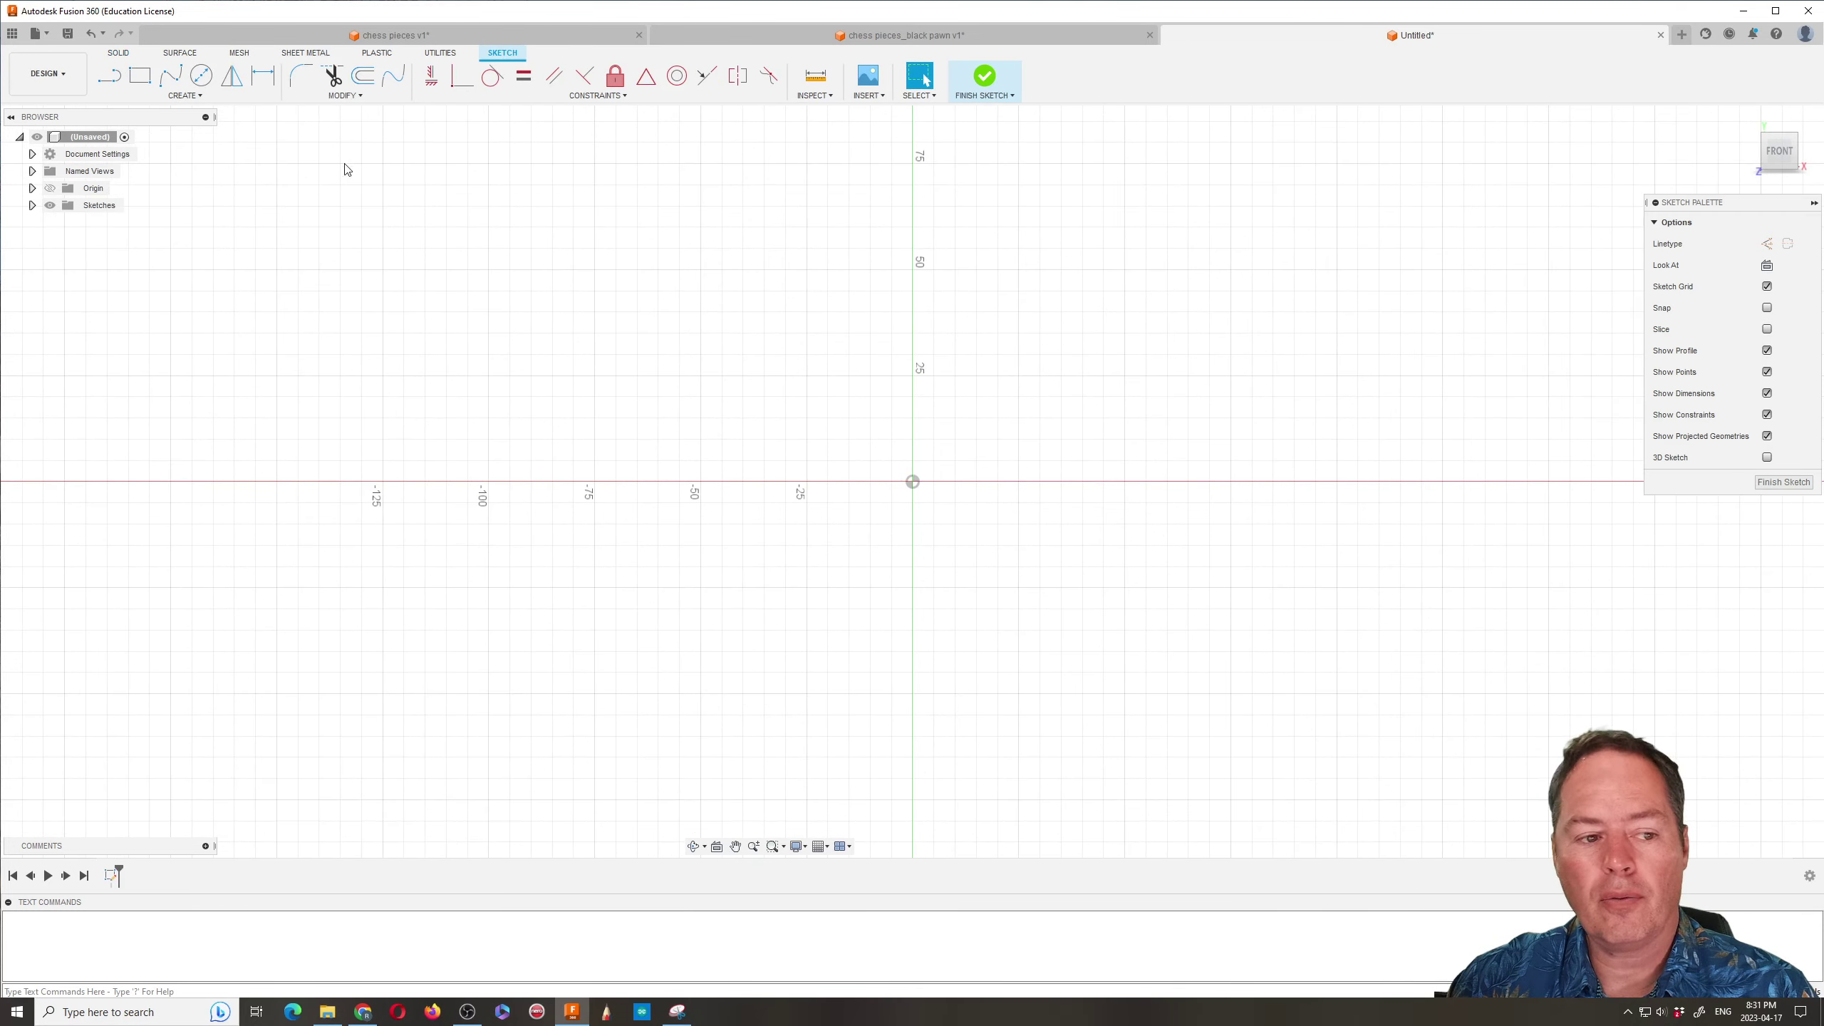
Draw a 25 by 50 mm center rectangle centred on the origin
left_click(140, 76)
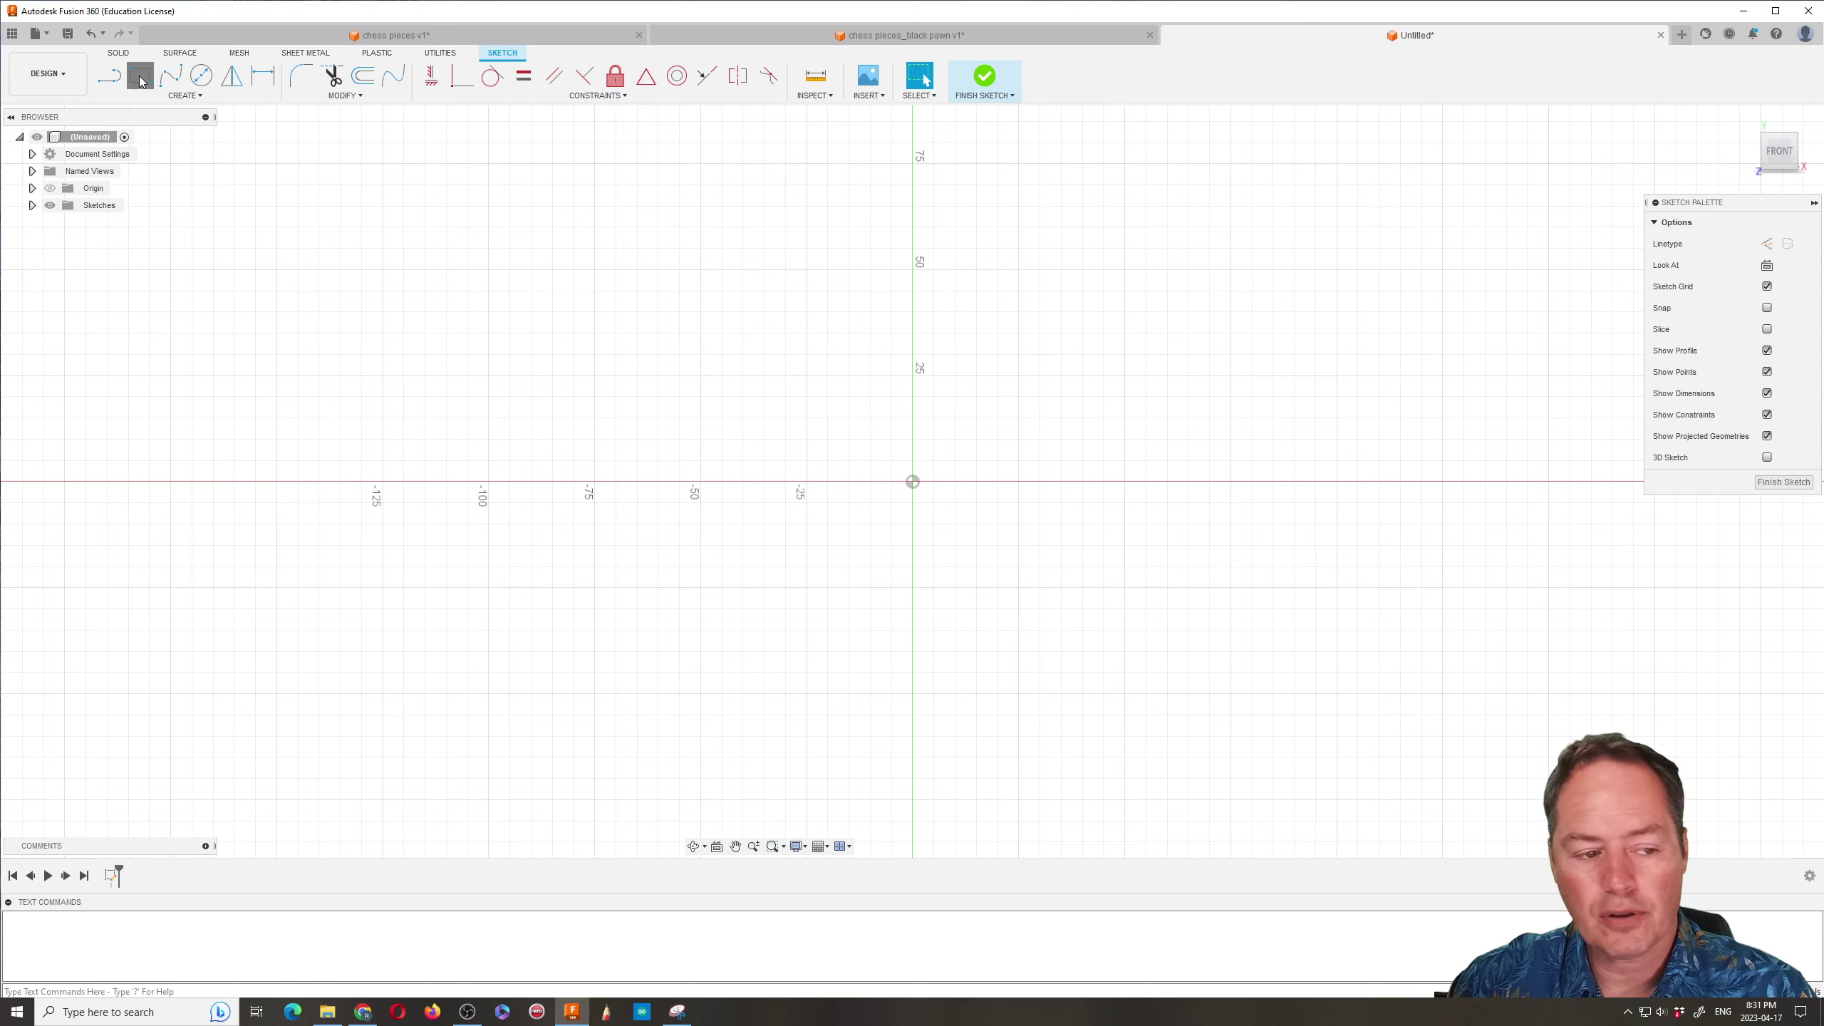
left_click(1767, 266)
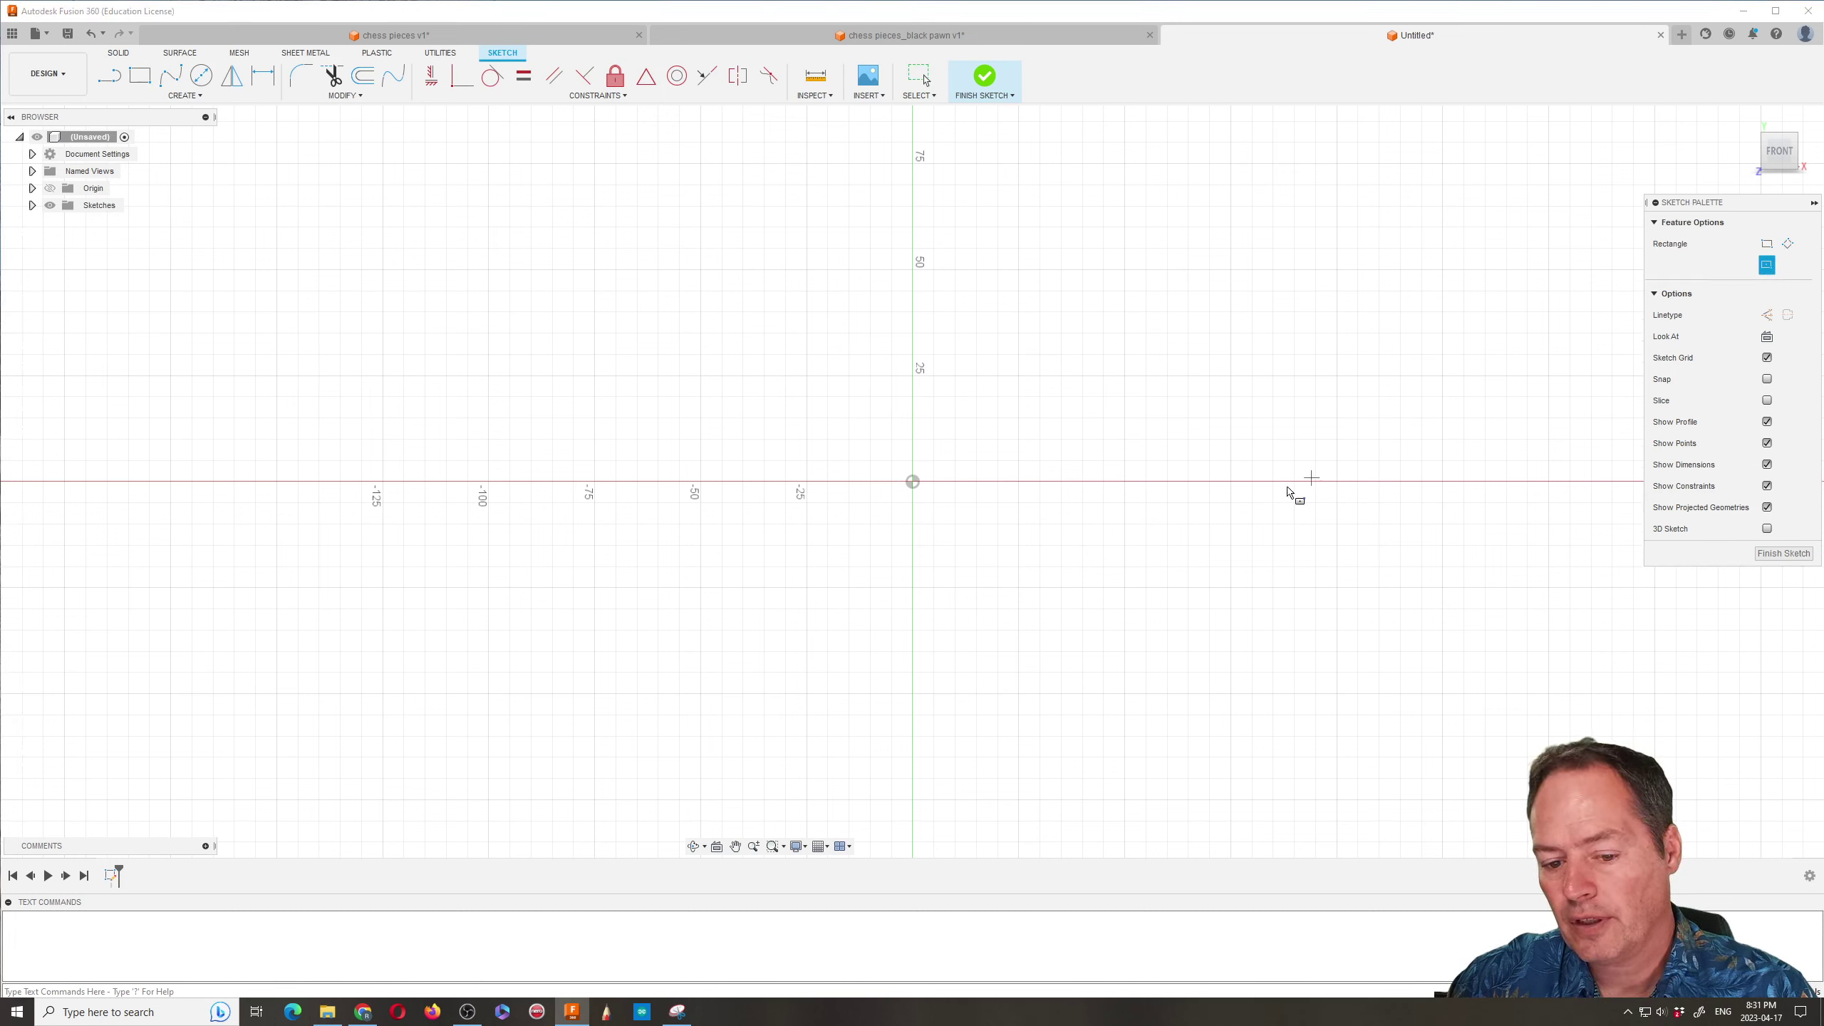
left_click(912, 482)
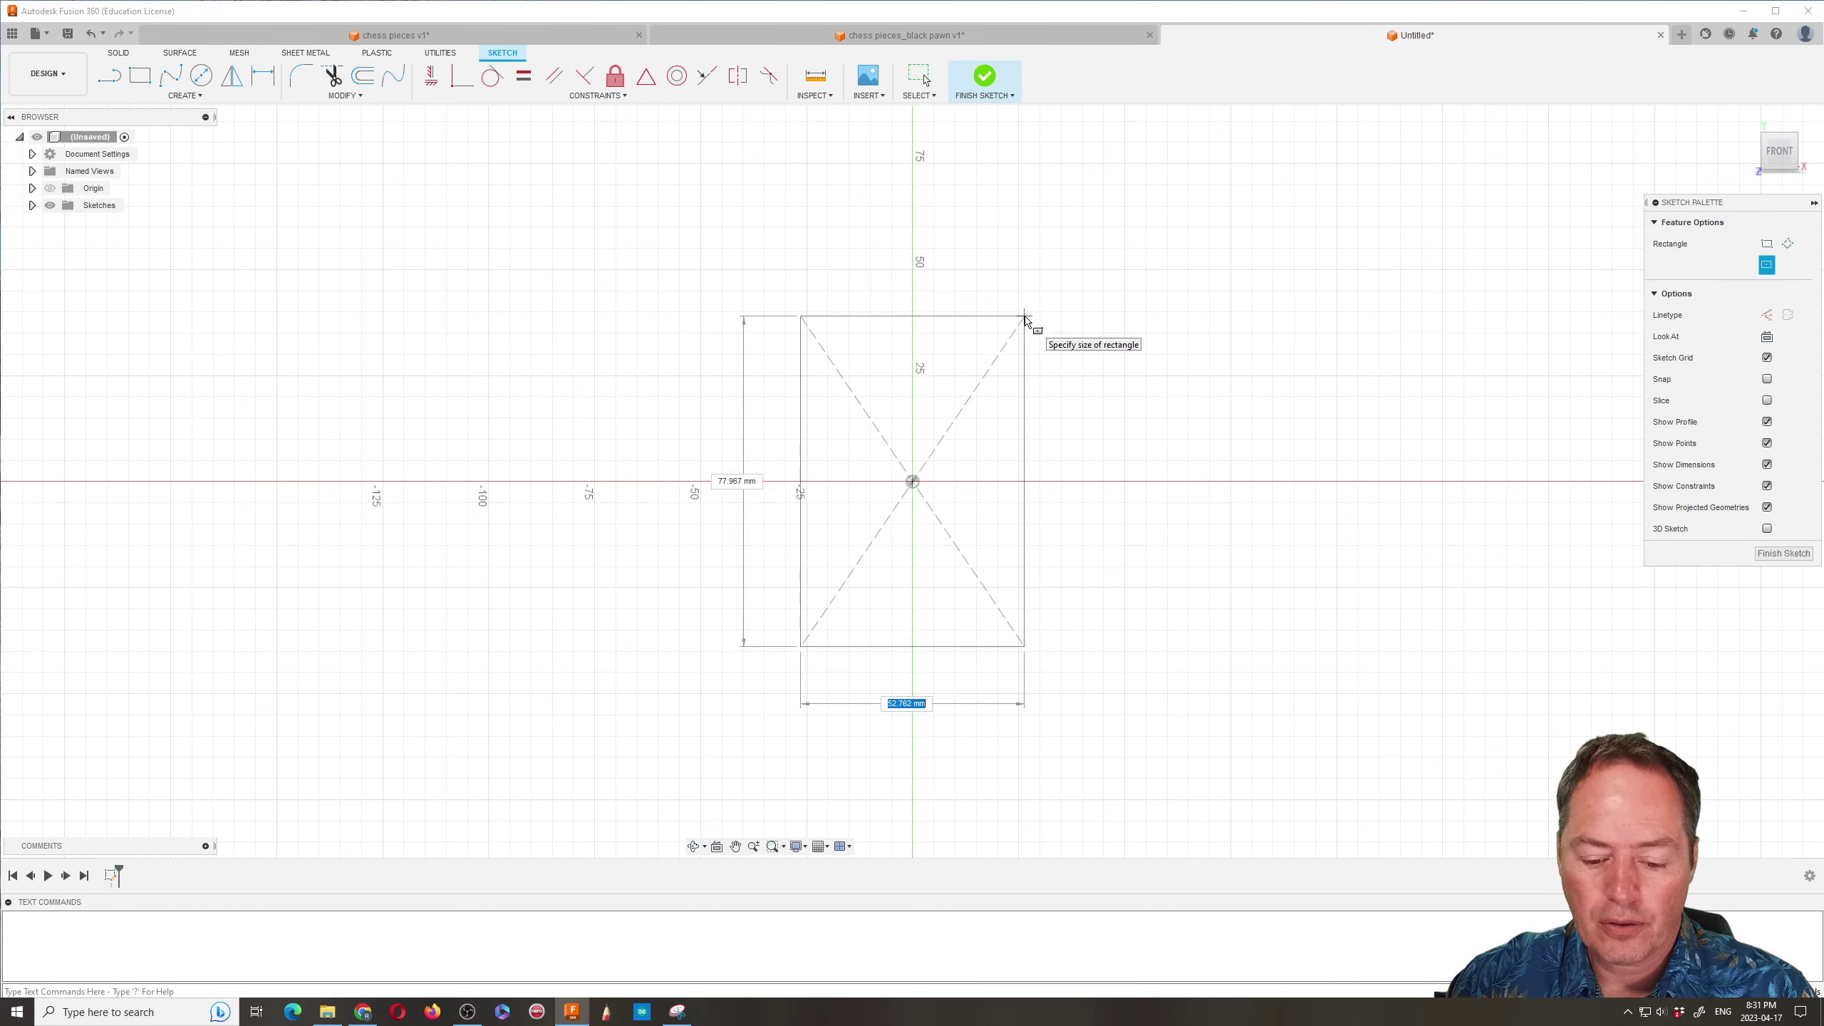
type("25")
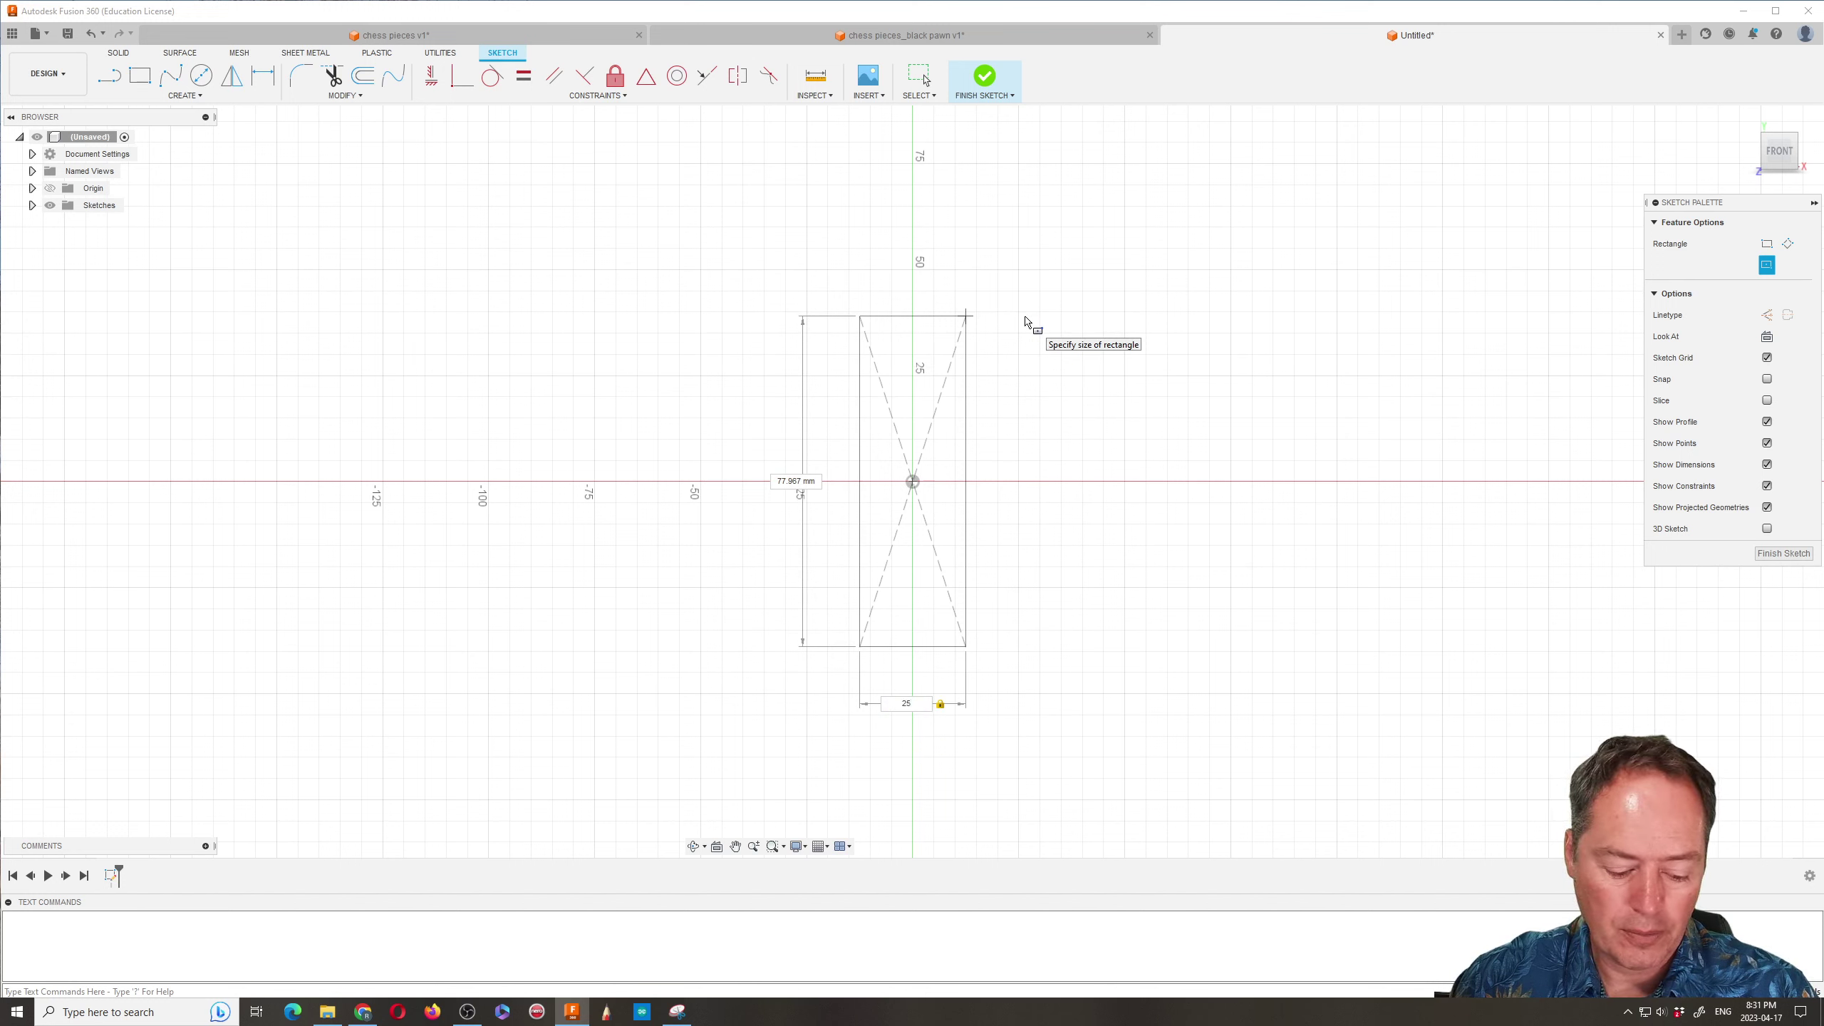
key("Tab")
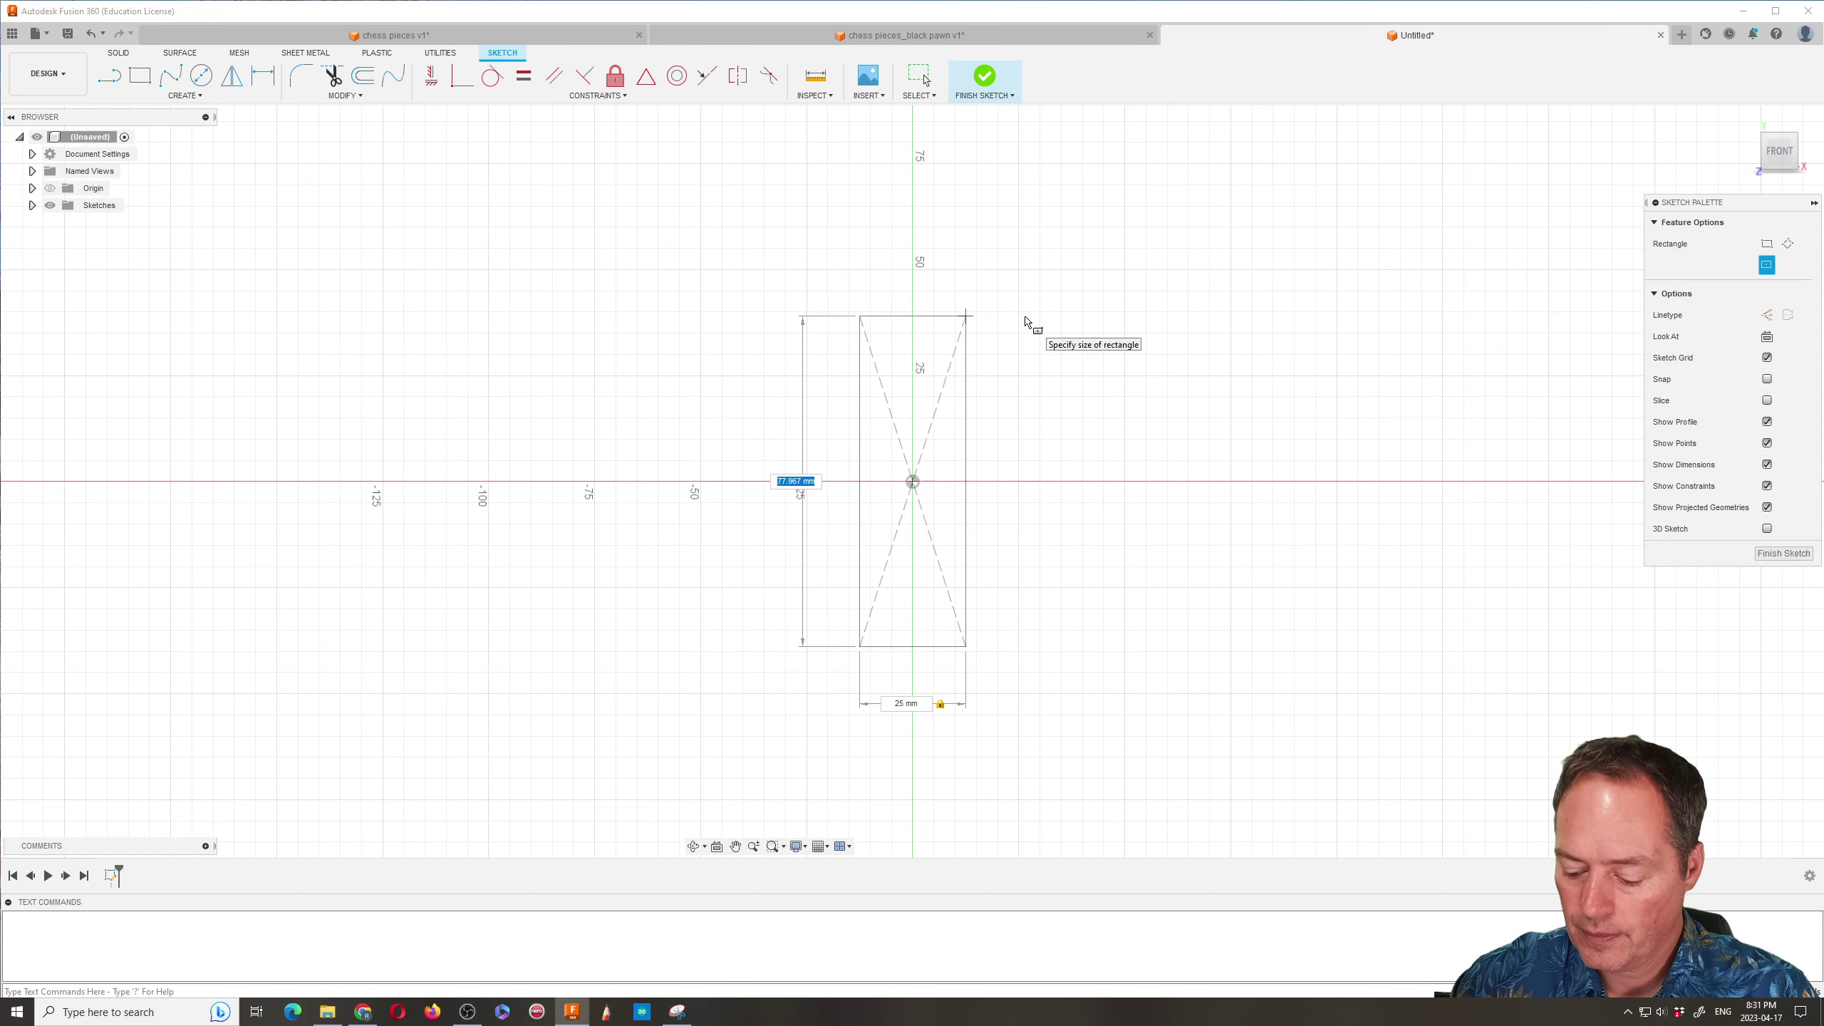
type("50")
key("Return")
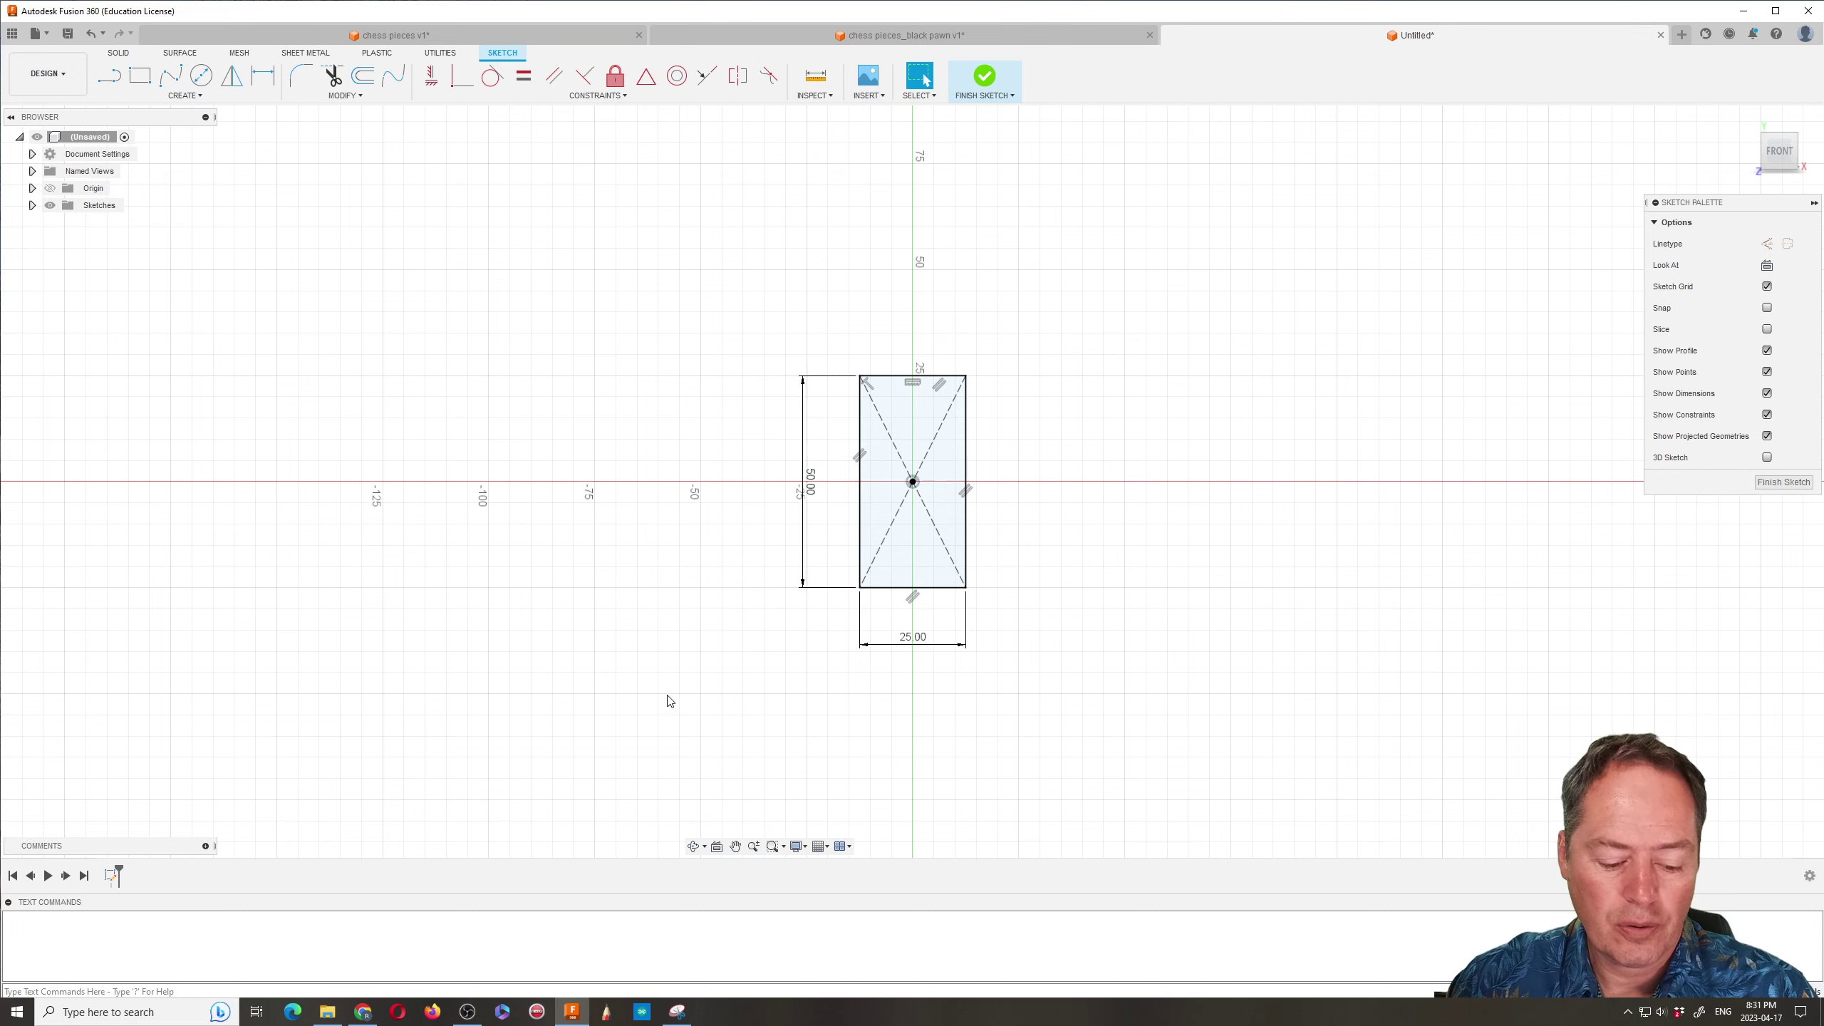
Snip the chess pieces outline clipart from the Chrome page with Snipping Tool
left_click(361, 1013)
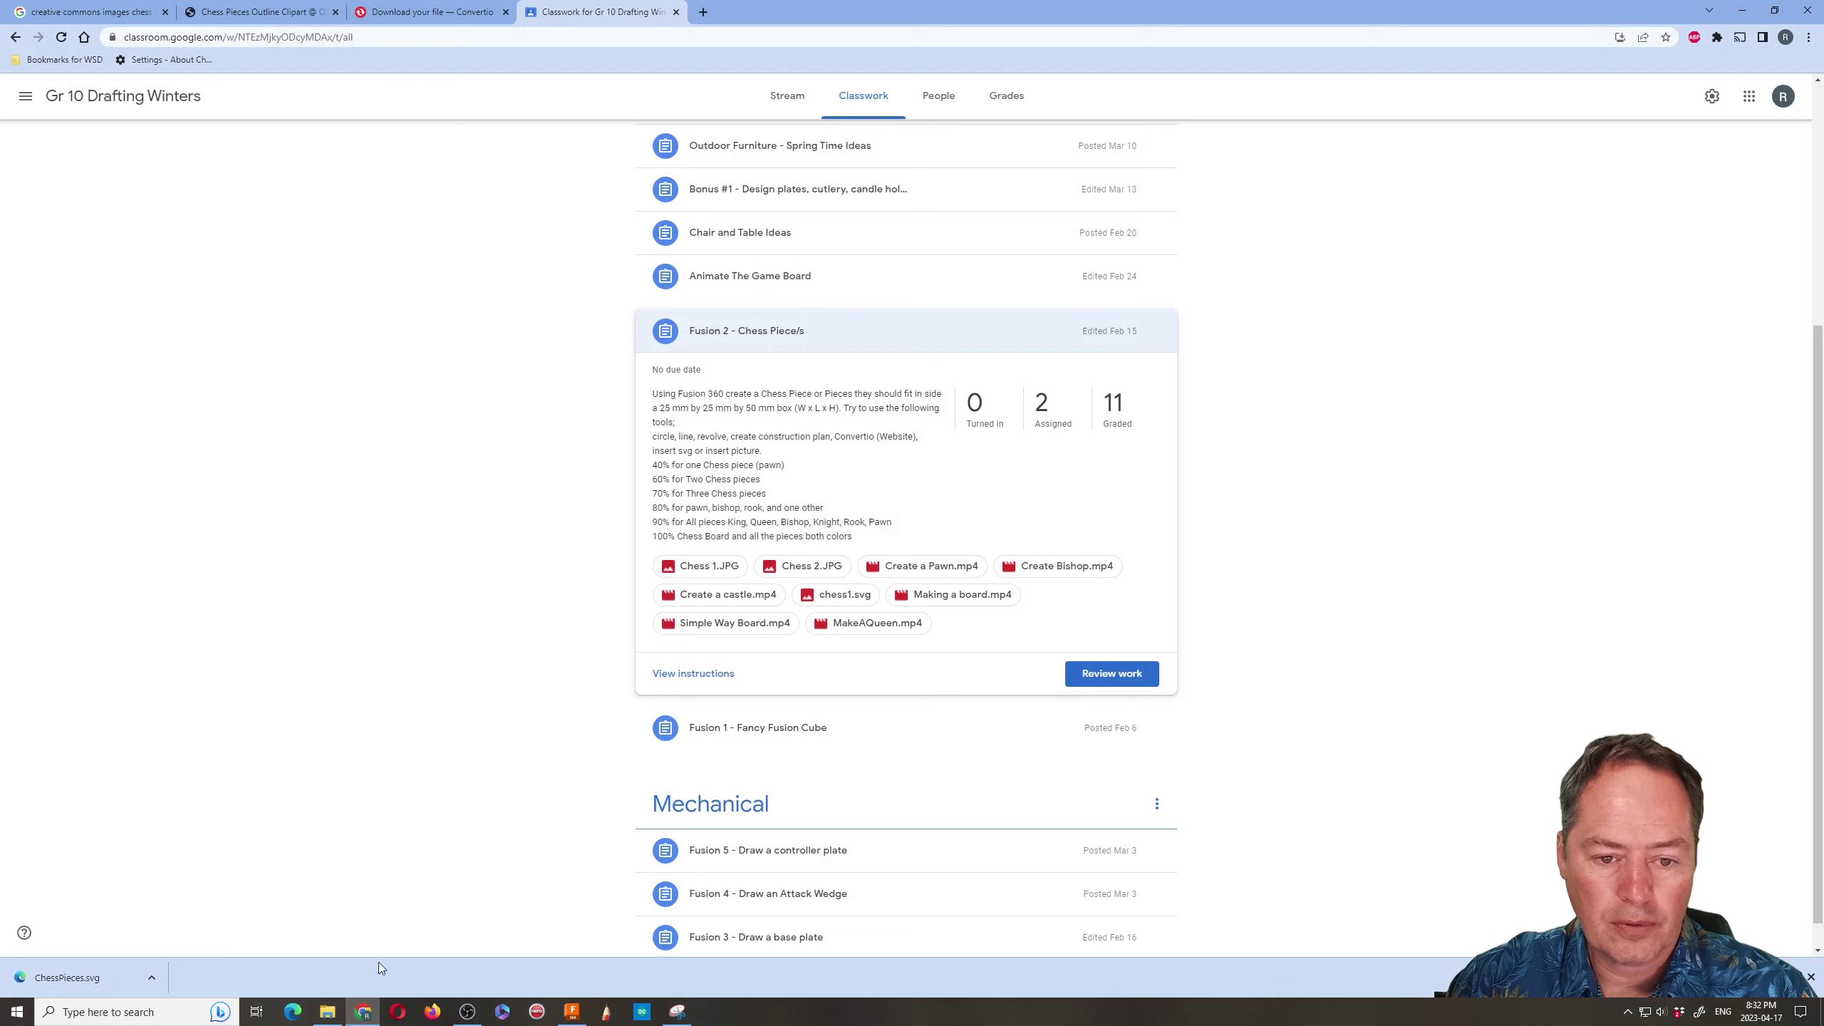
left_click(287, 12)
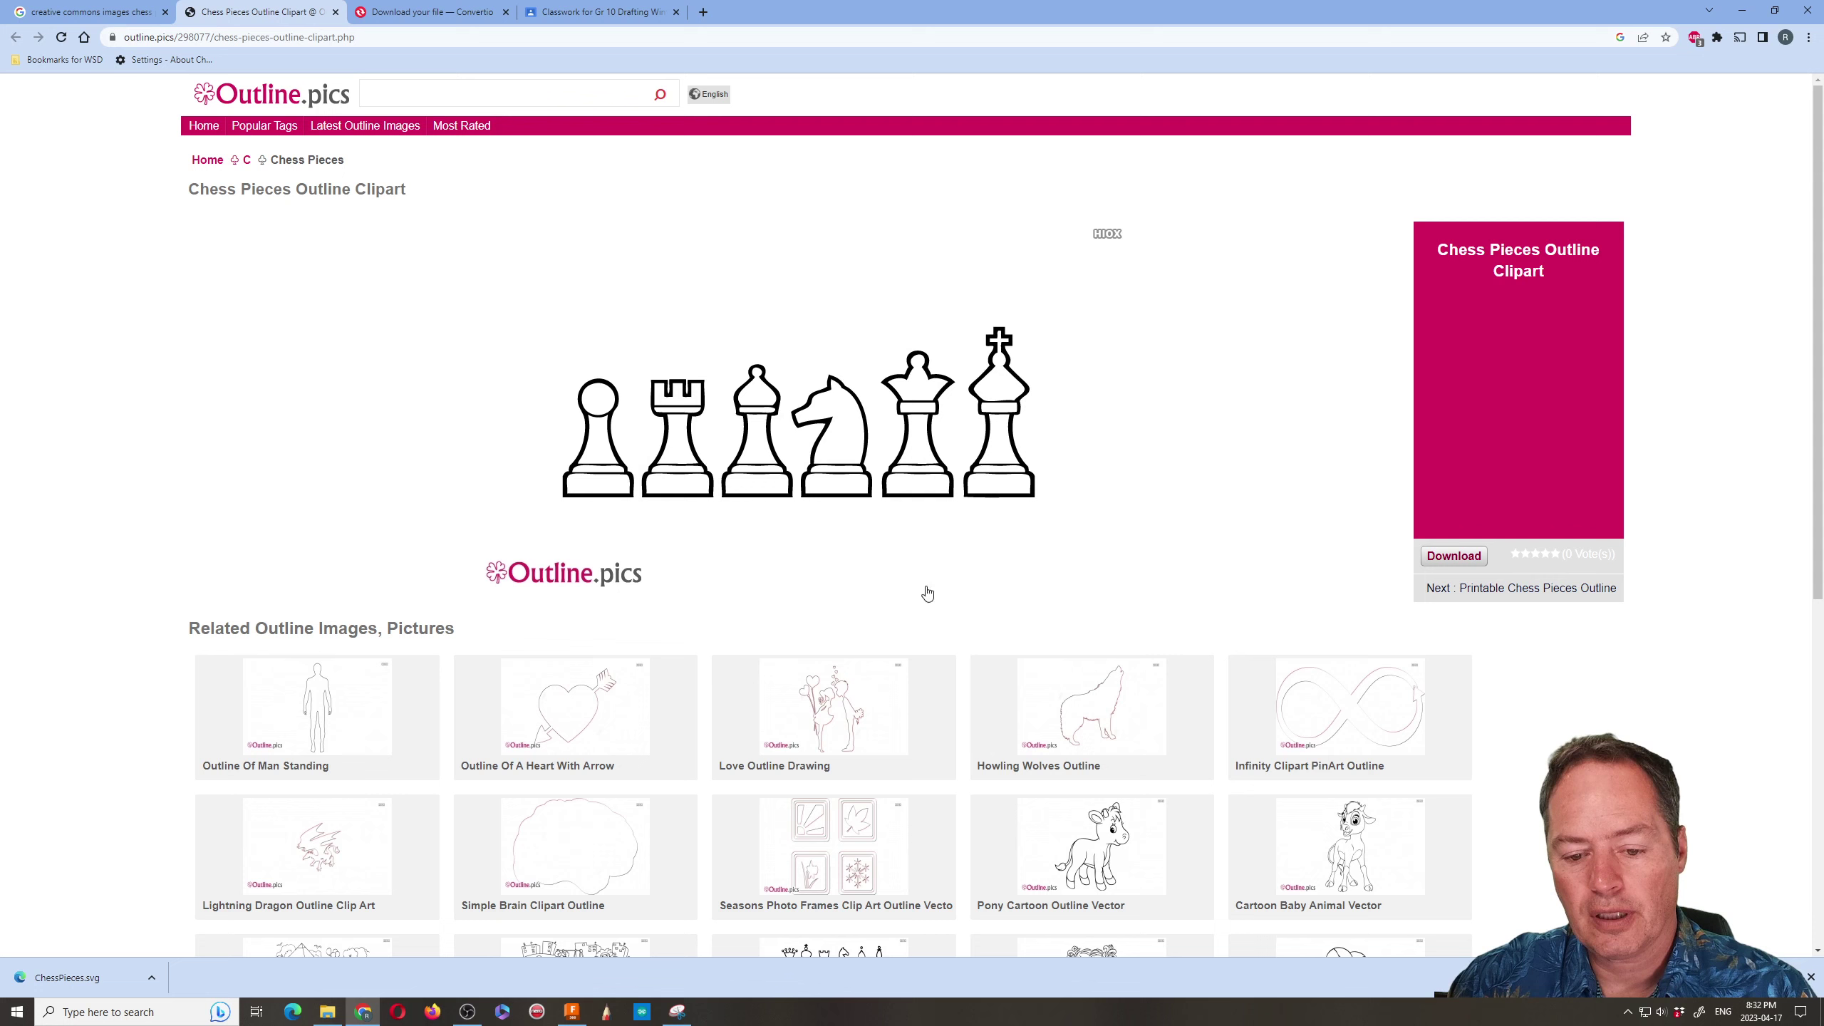
left_click(675, 1013)
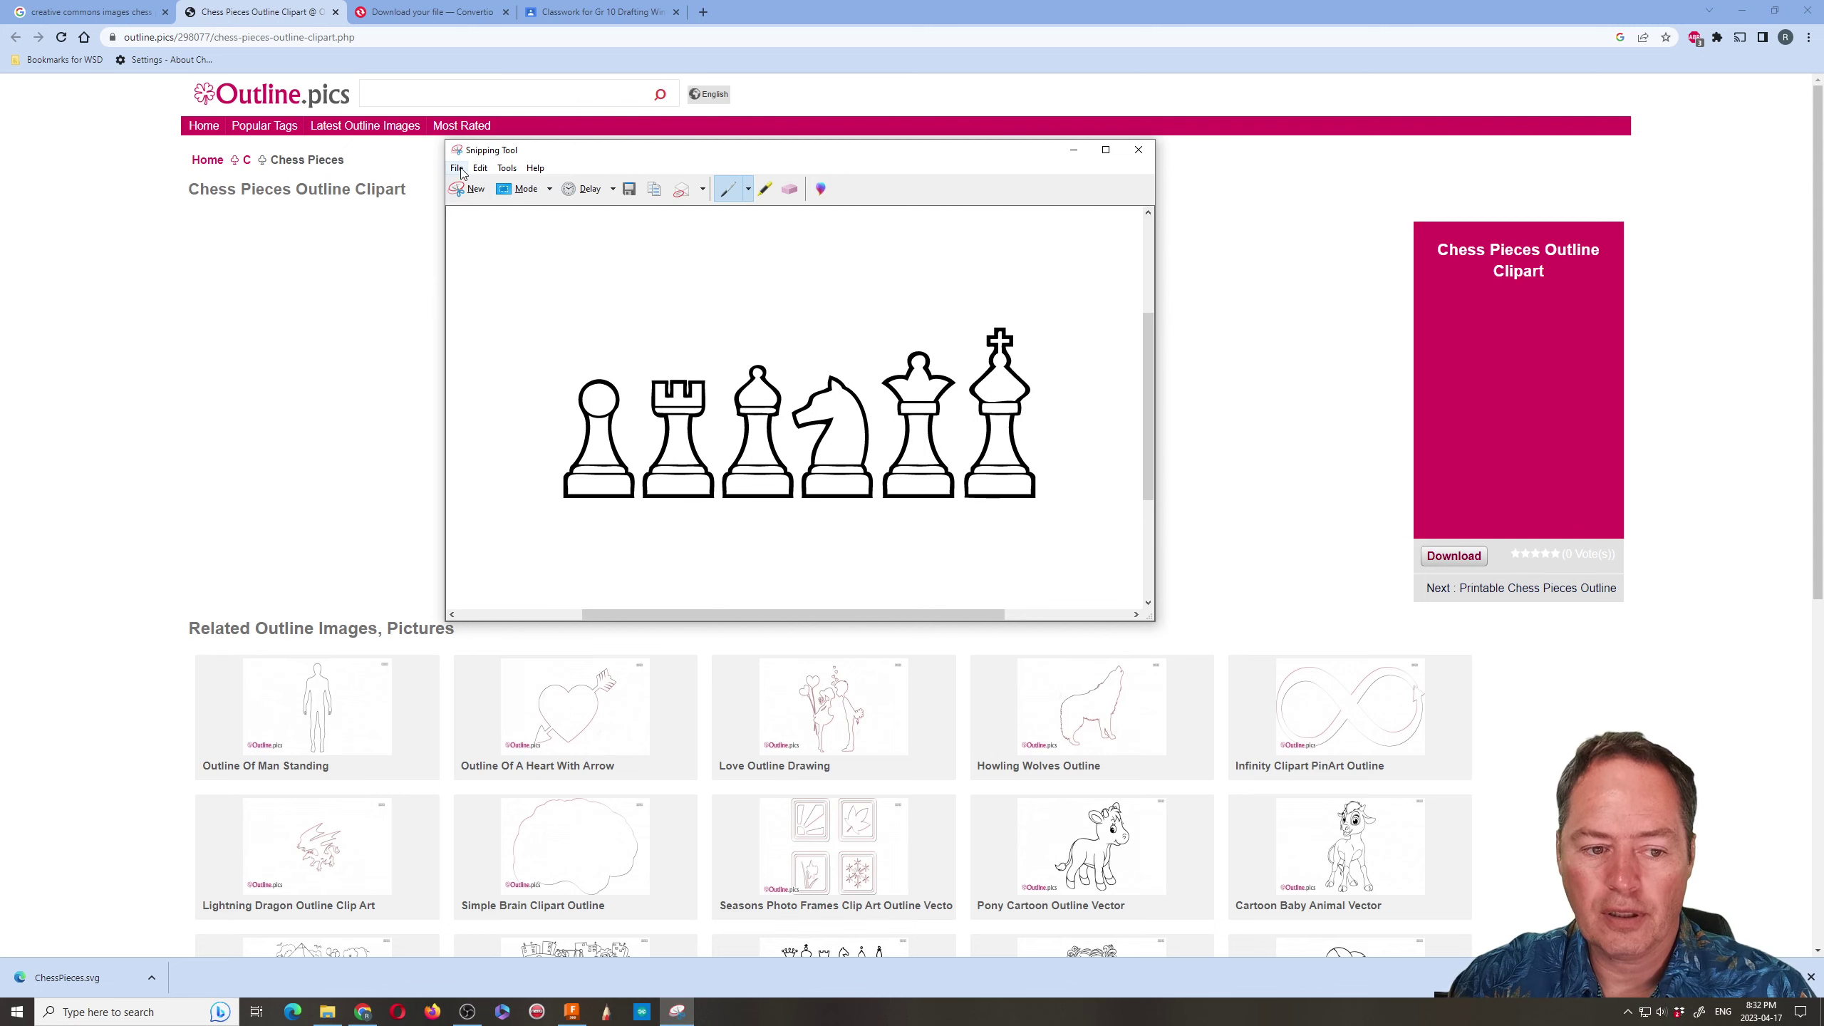
left_click(468, 189)
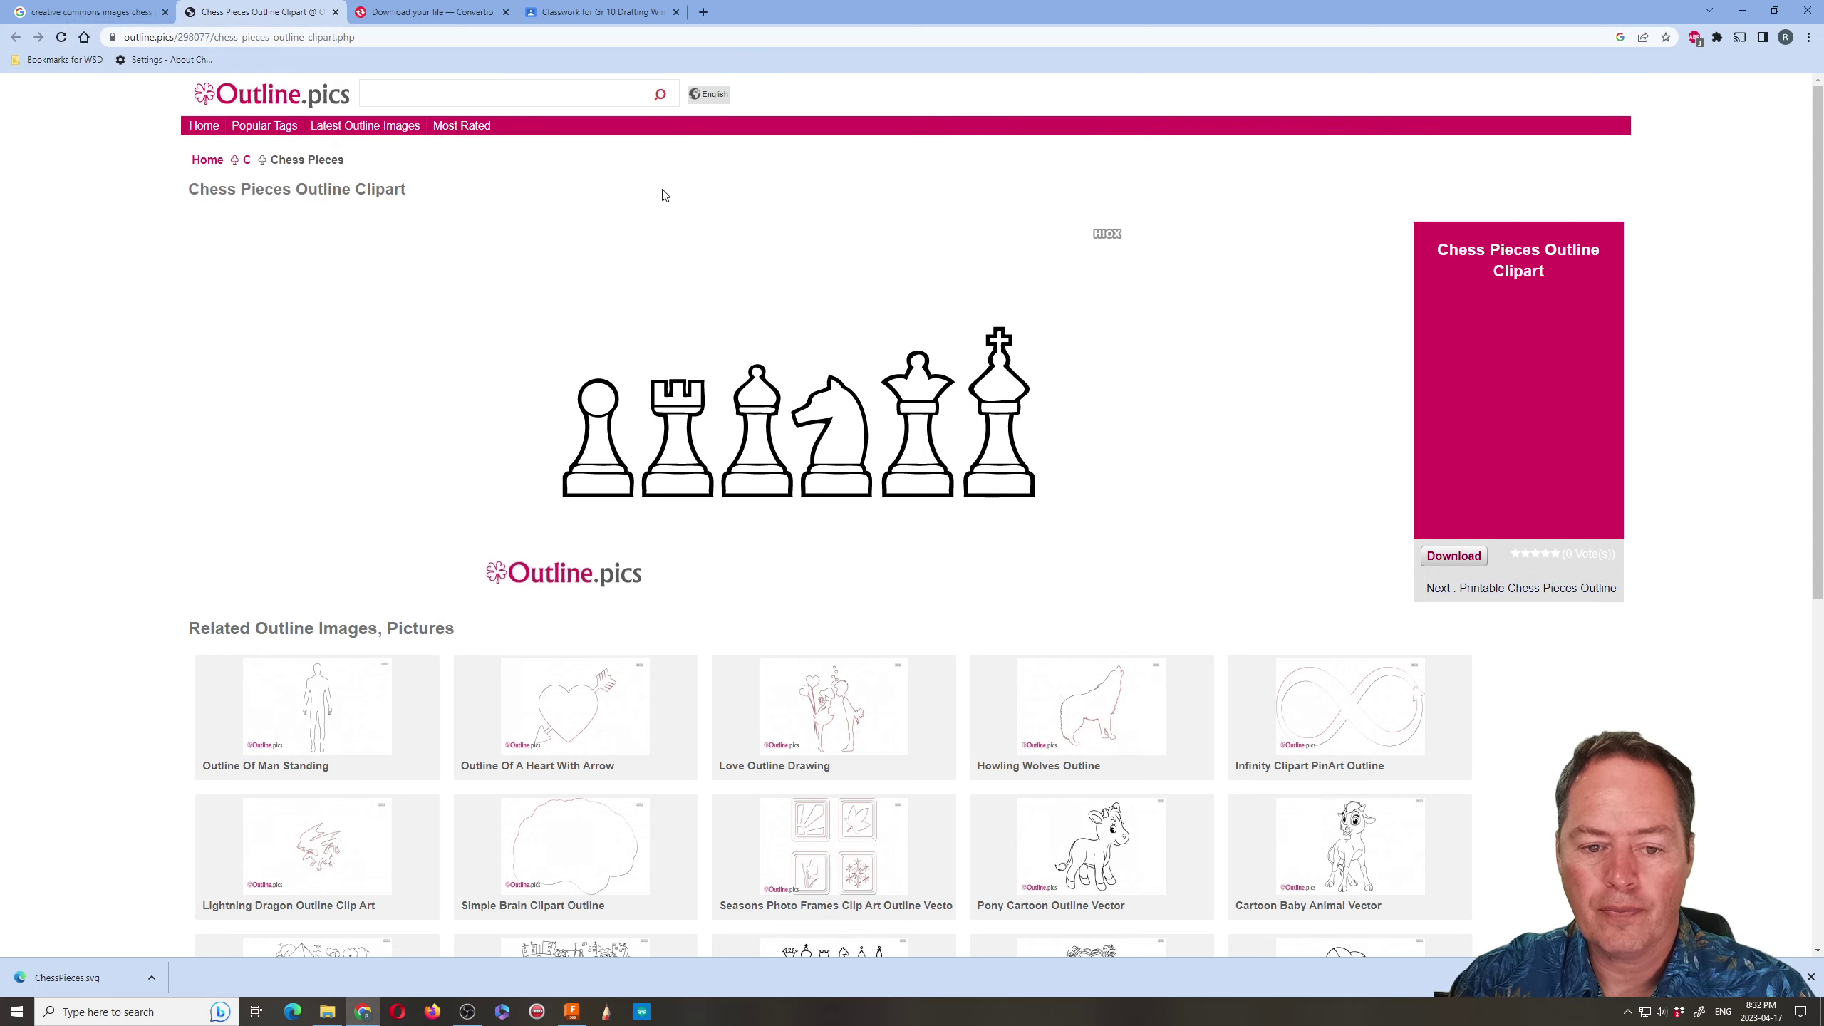
left_click_drag(512, 283, 1070, 535)
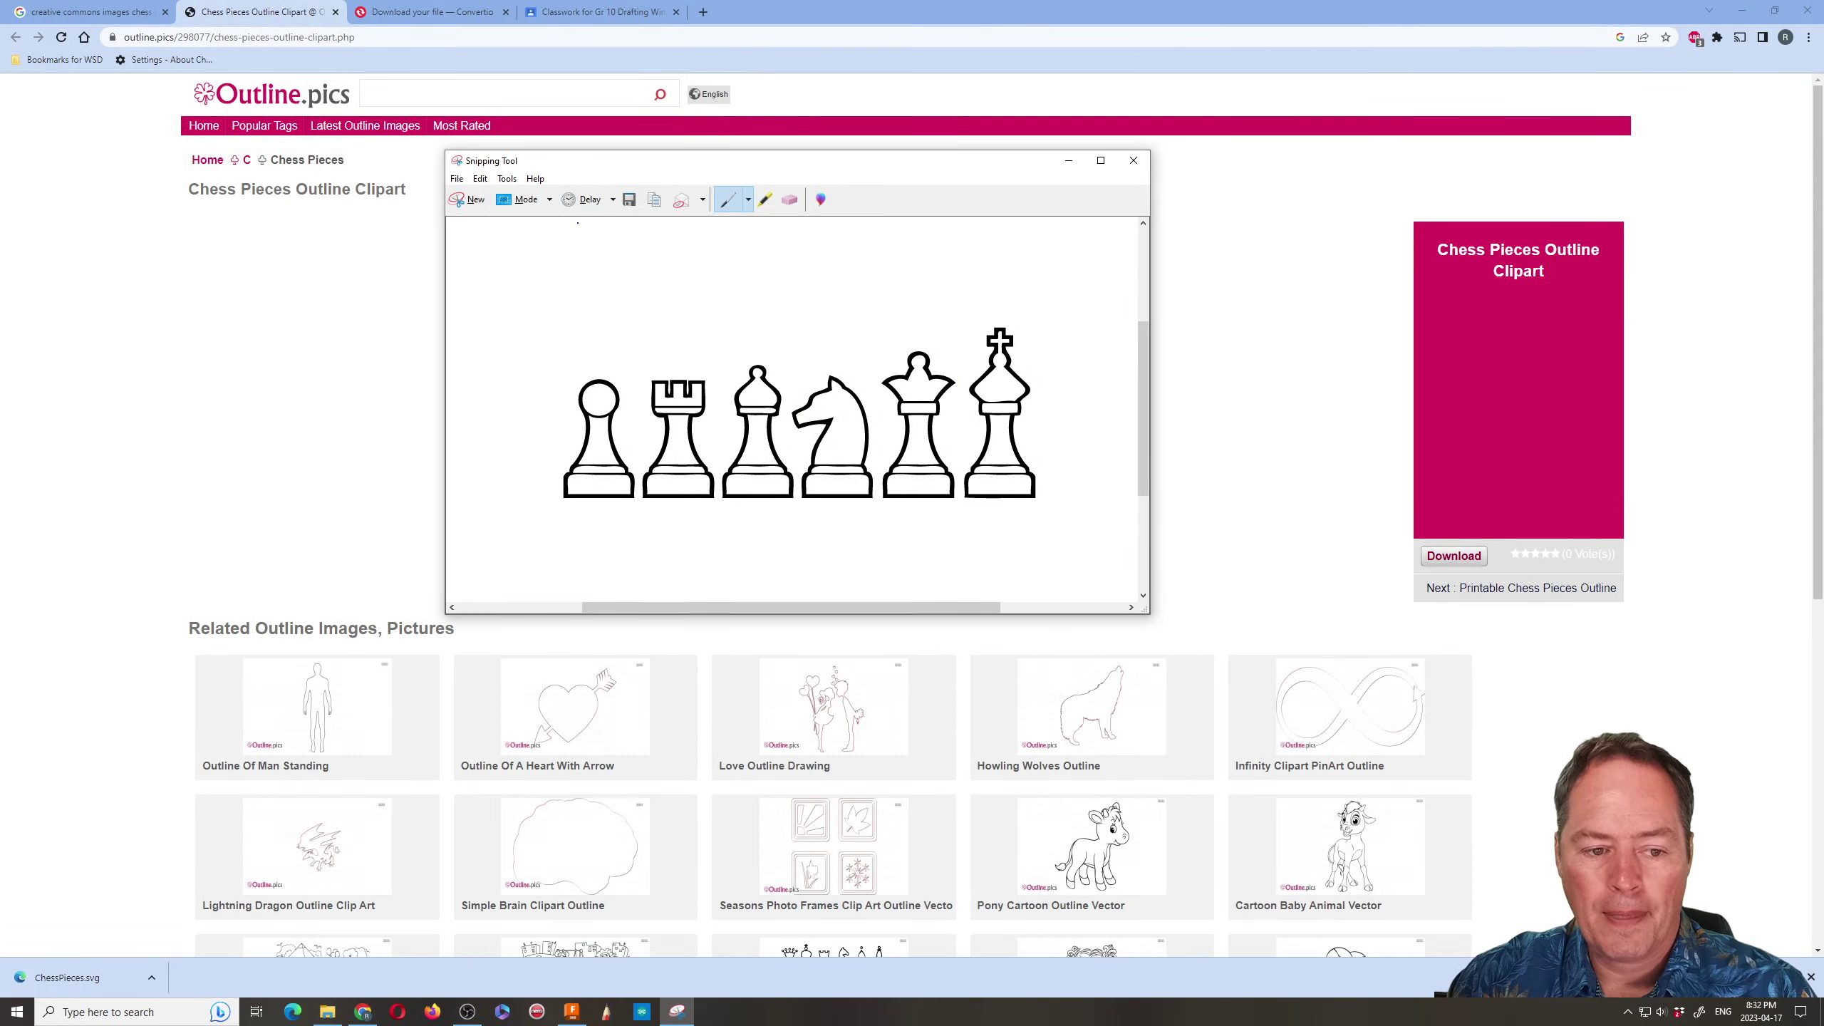
Start Save As for the capture, cancel it, and minimize Snipping Tool
left_click(457, 178)
left_click(466, 213)
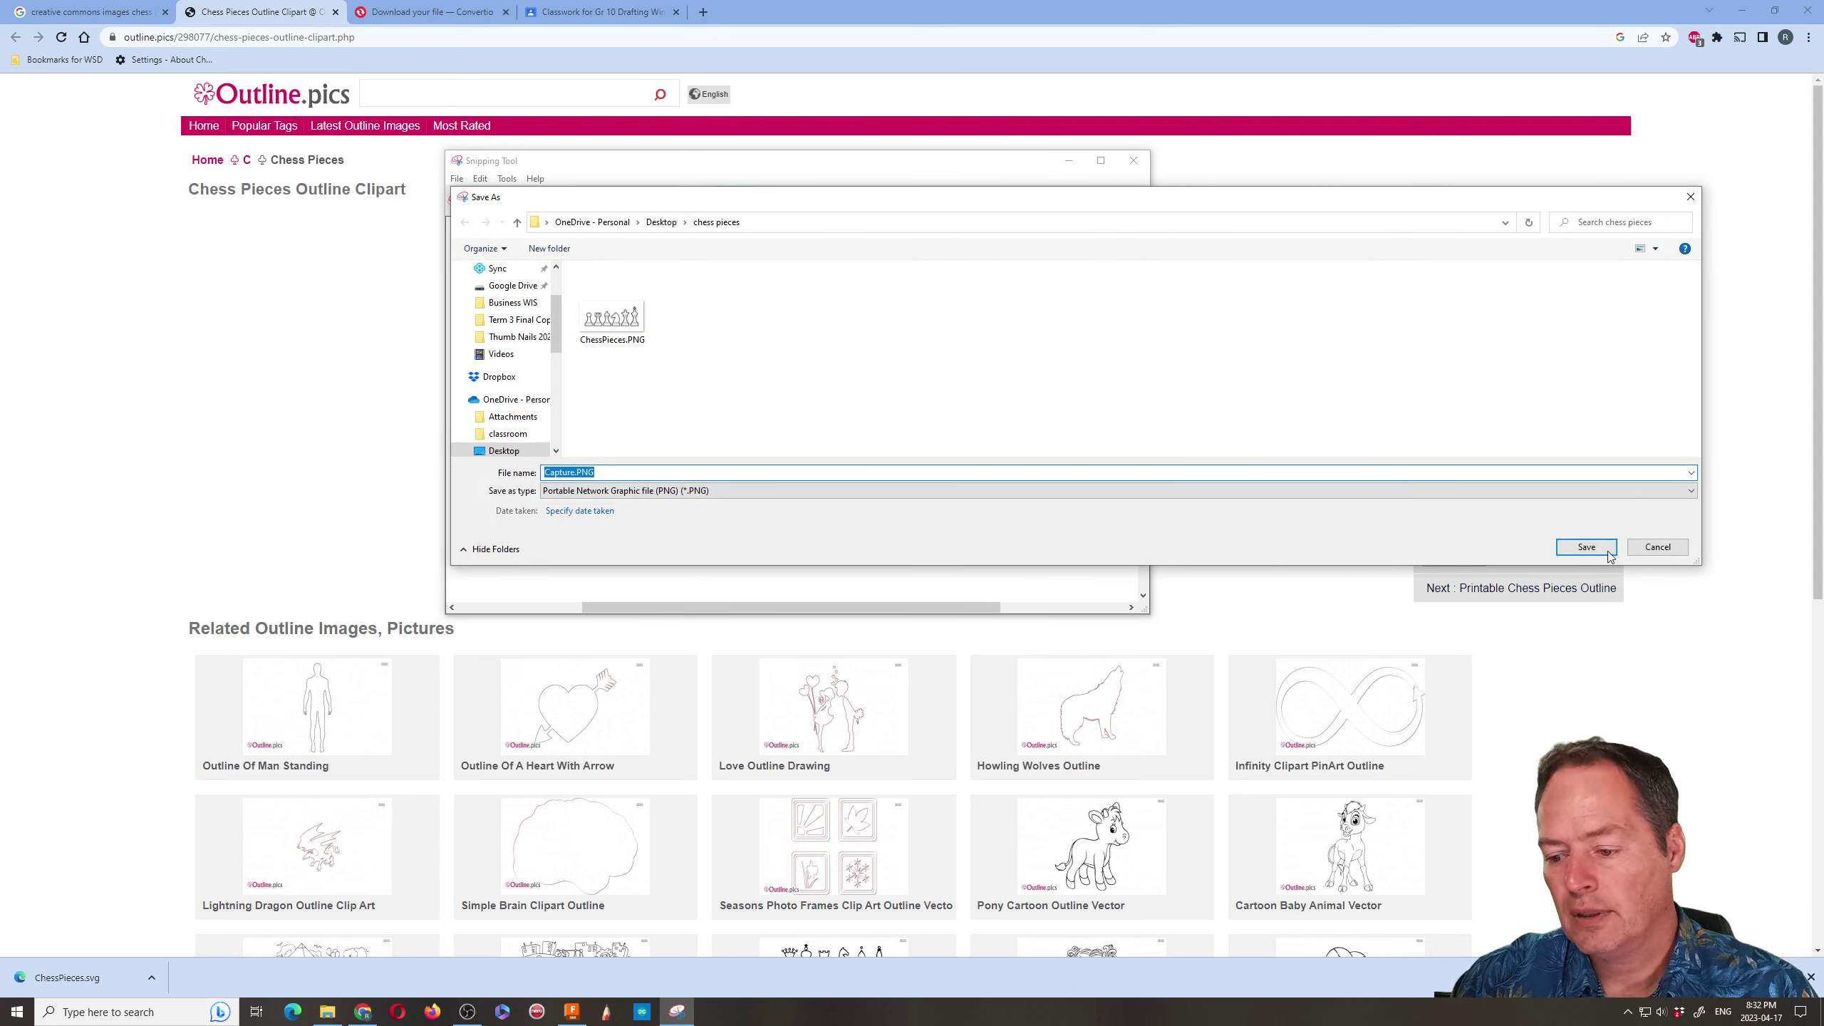
left_click(1657, 546)
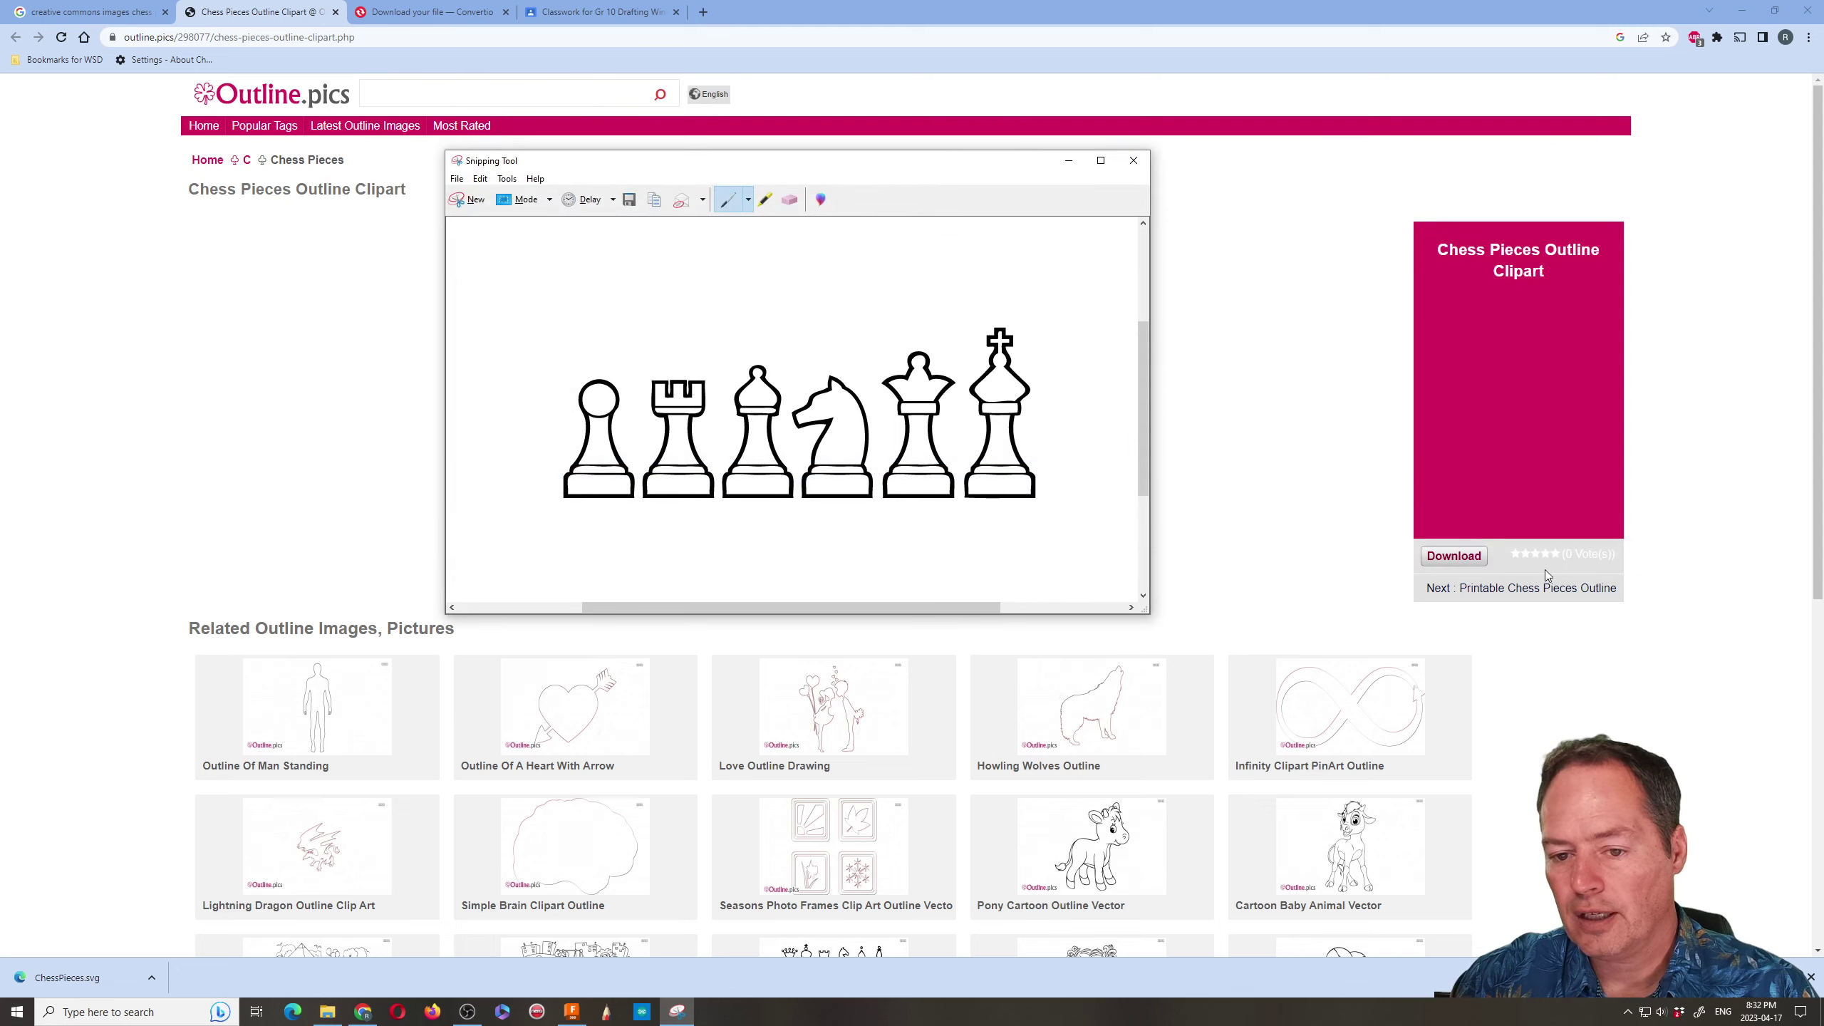
left_click(1069, 161)
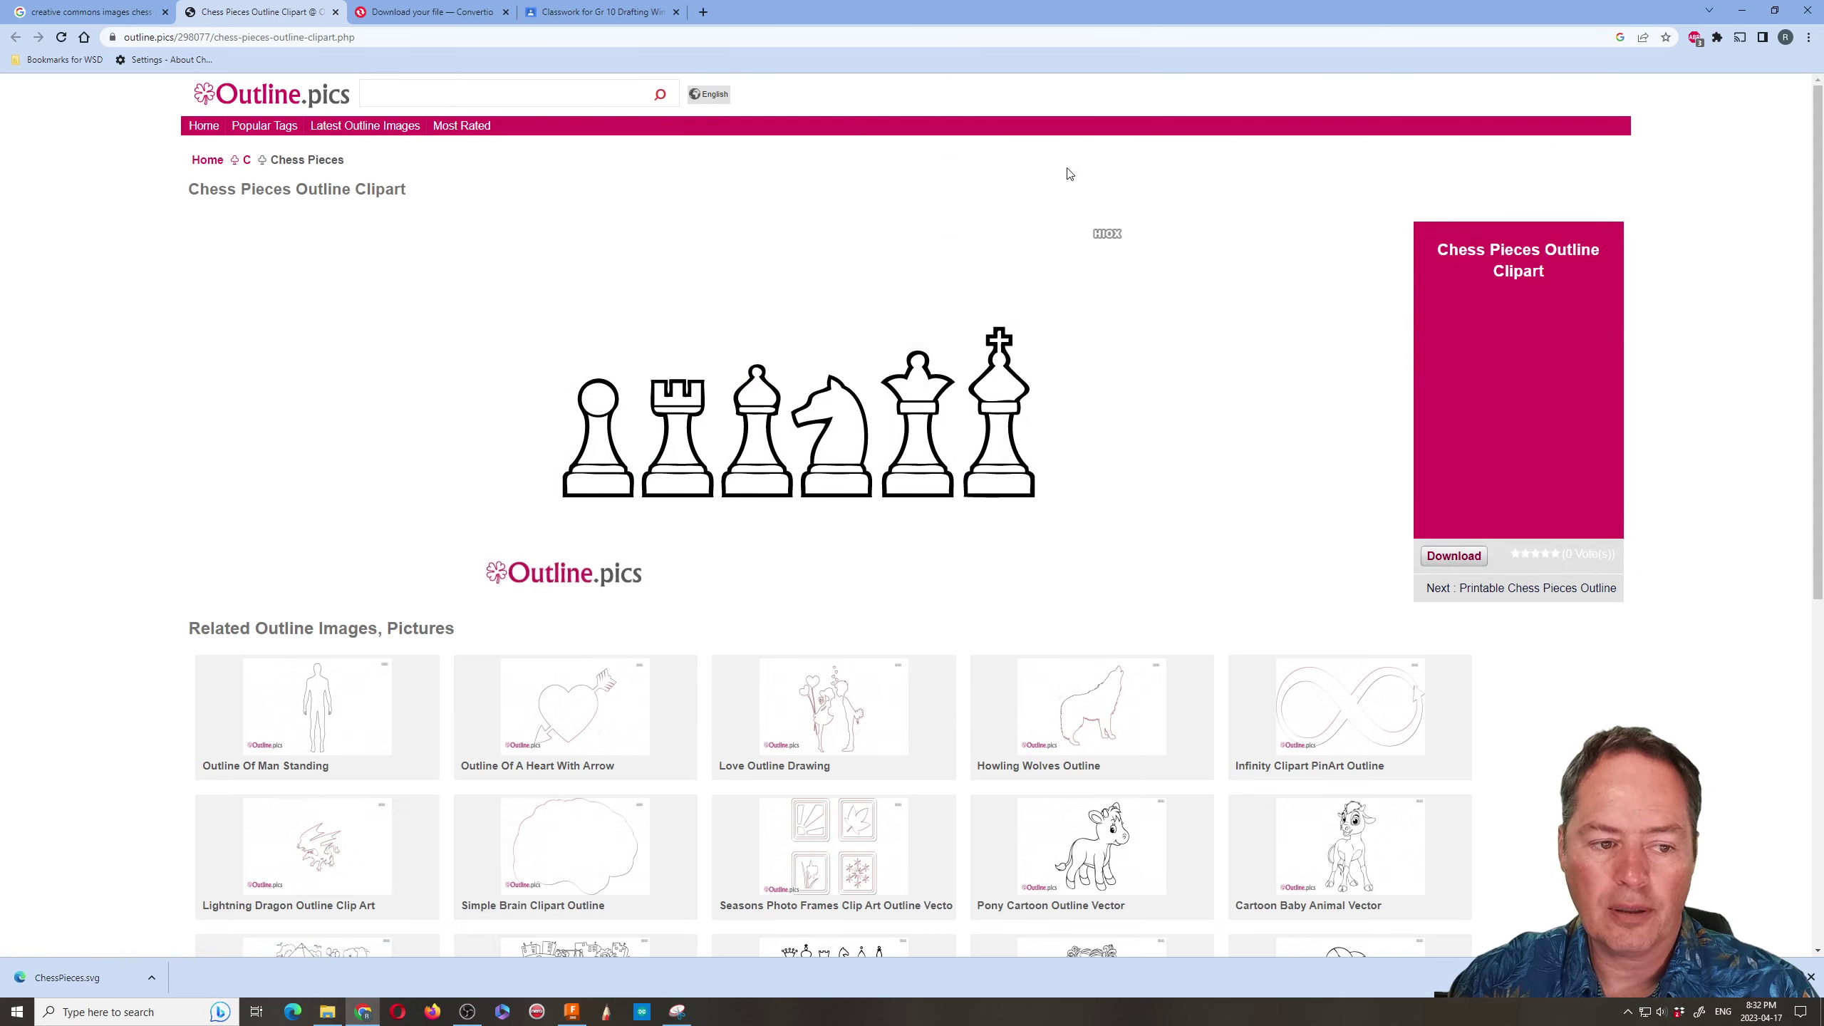
Return to Convertio's converter, upload ChessPieces.PNG, and pick SVG under Image as output
left_click(446, 13)
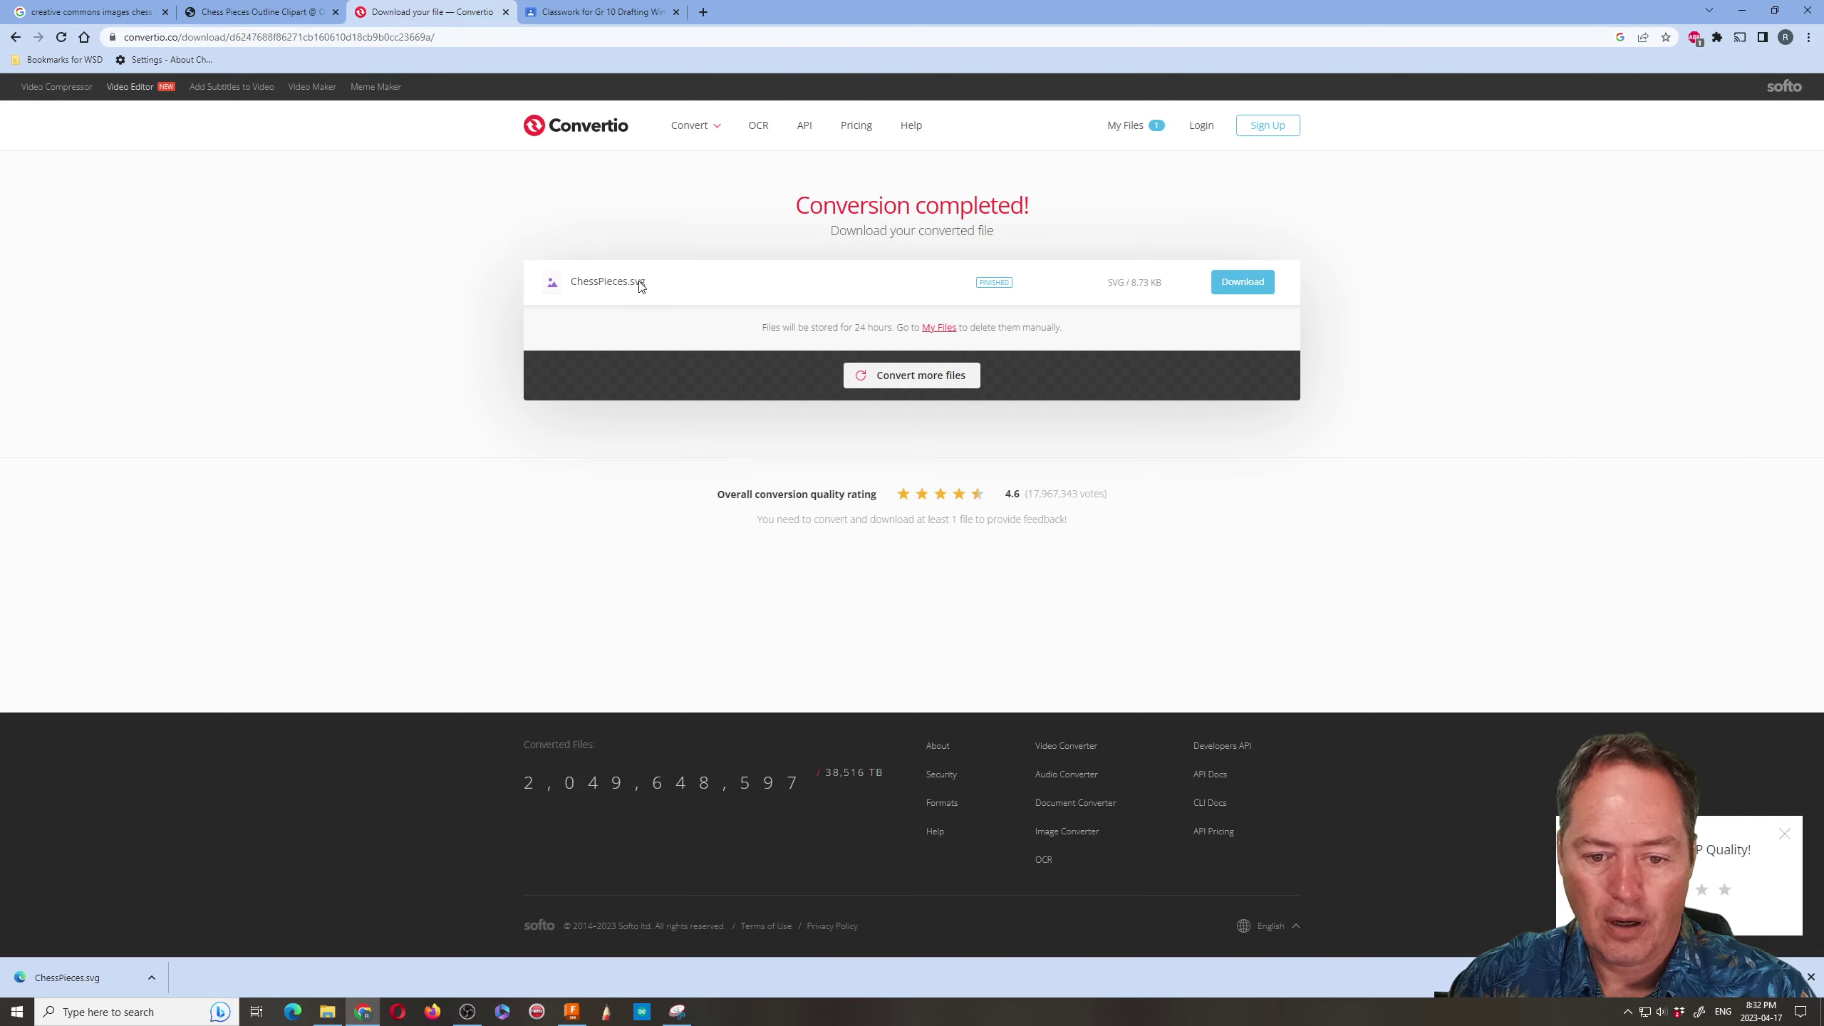
left_click(896, 377)
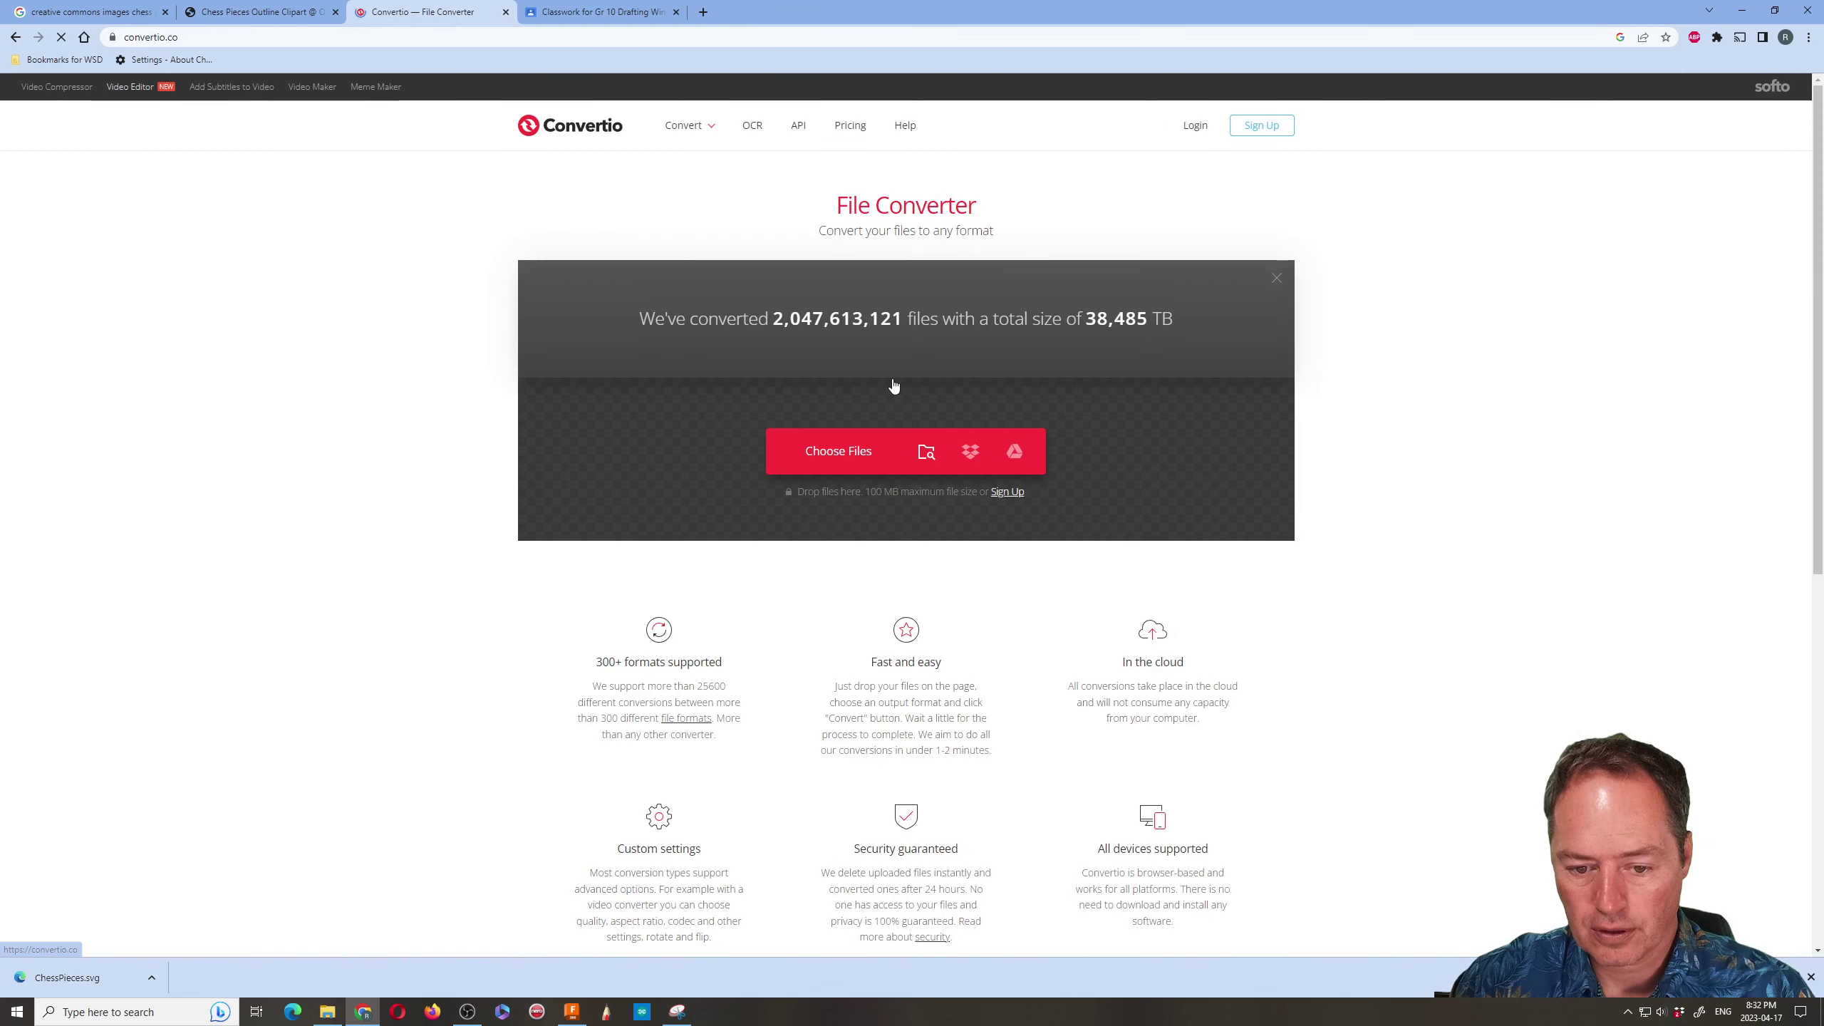
left_click(926, 453)
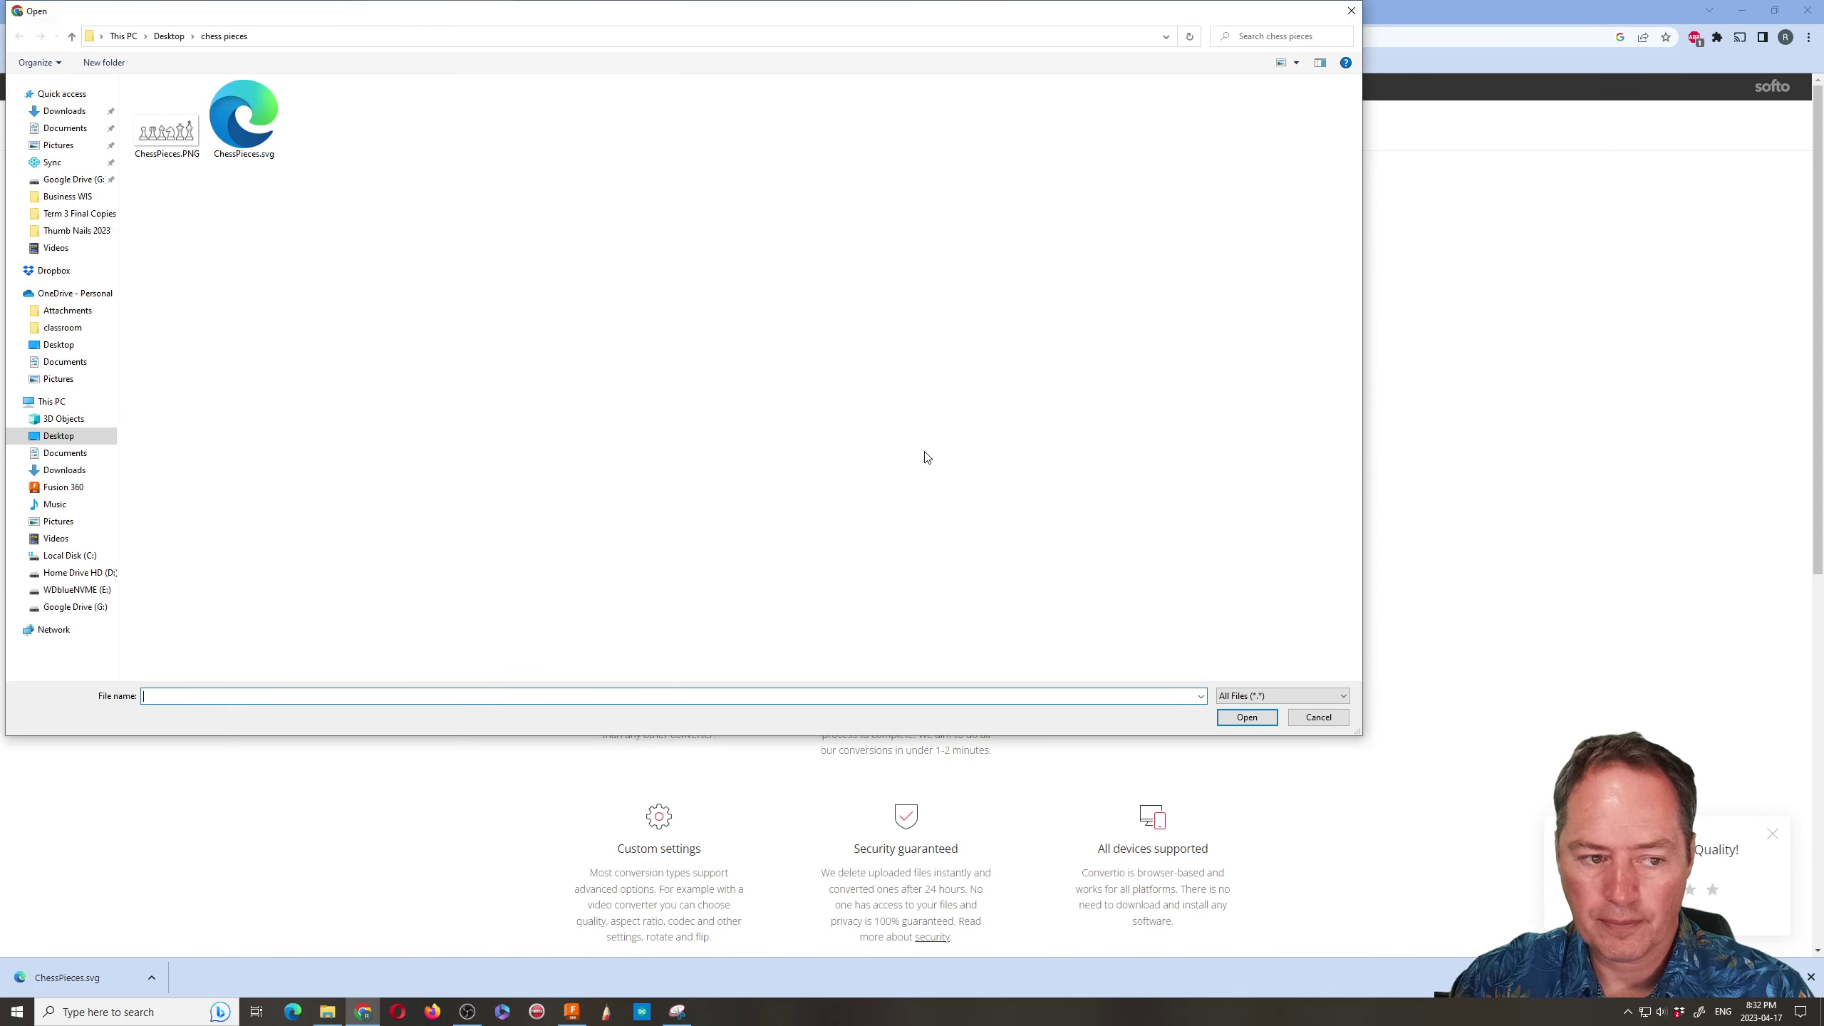
double_click(172, 137)
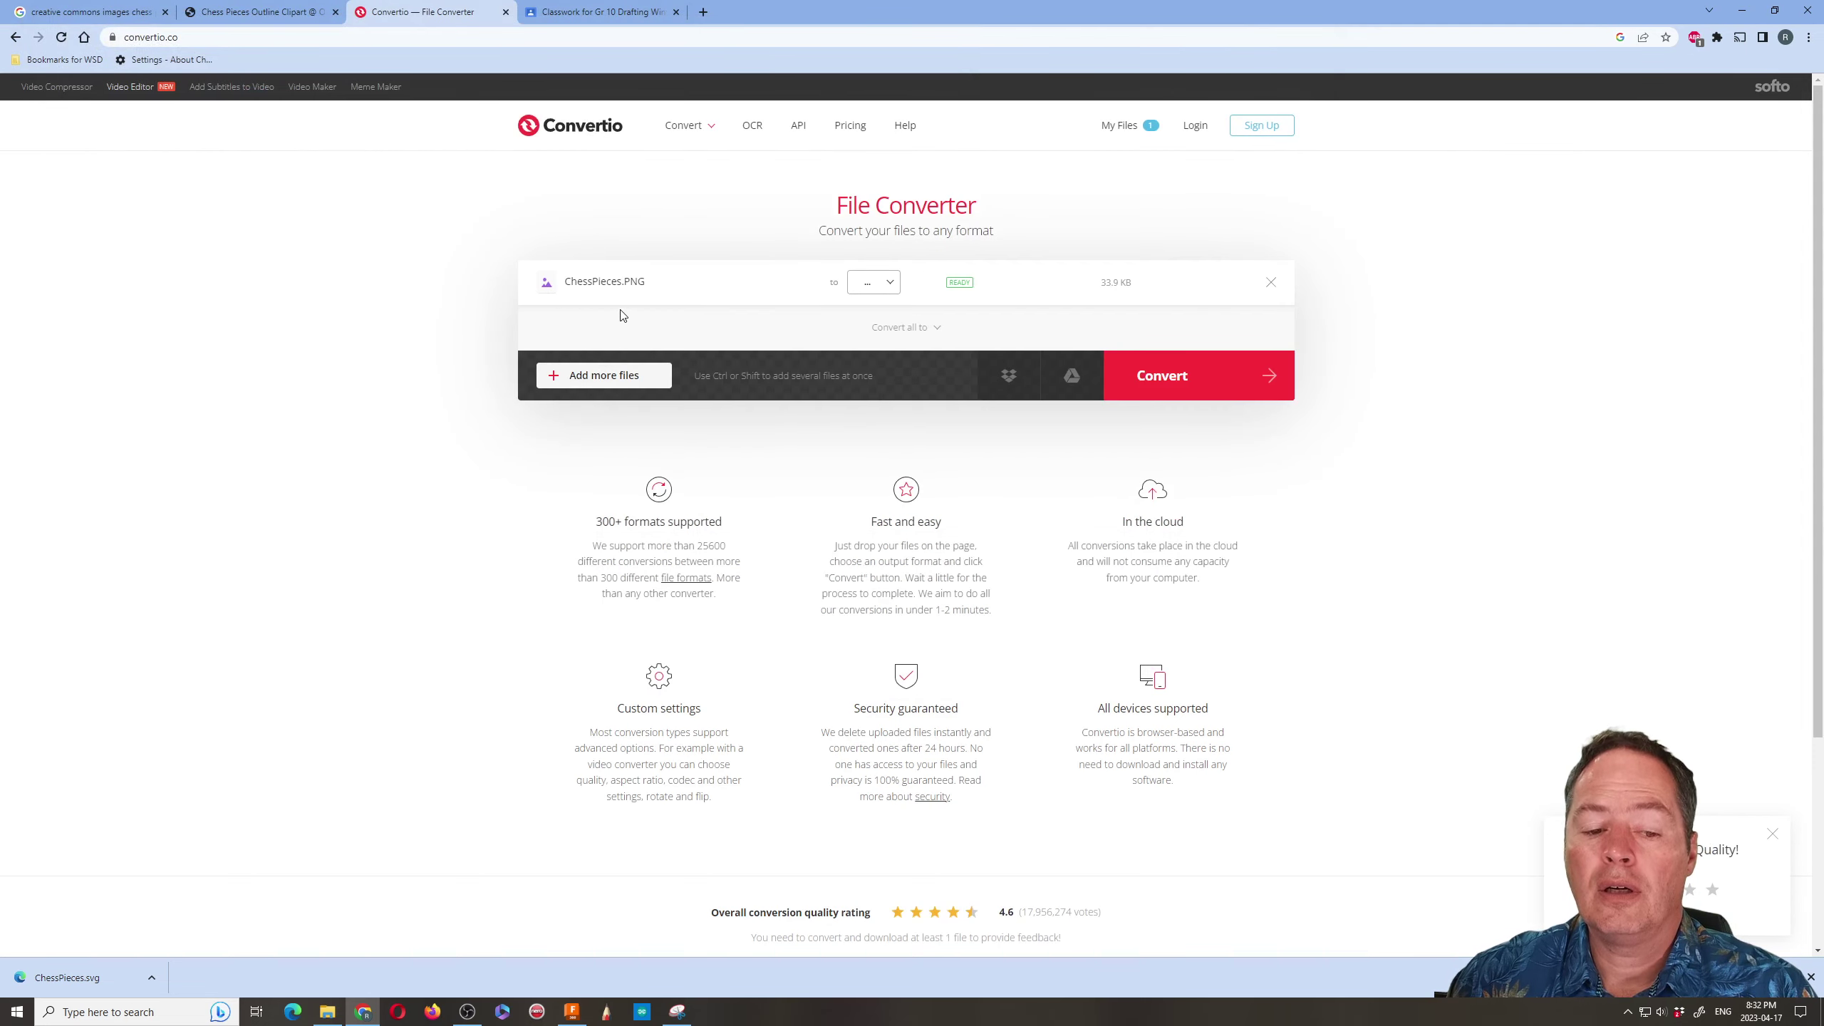
left_click(888, 297)
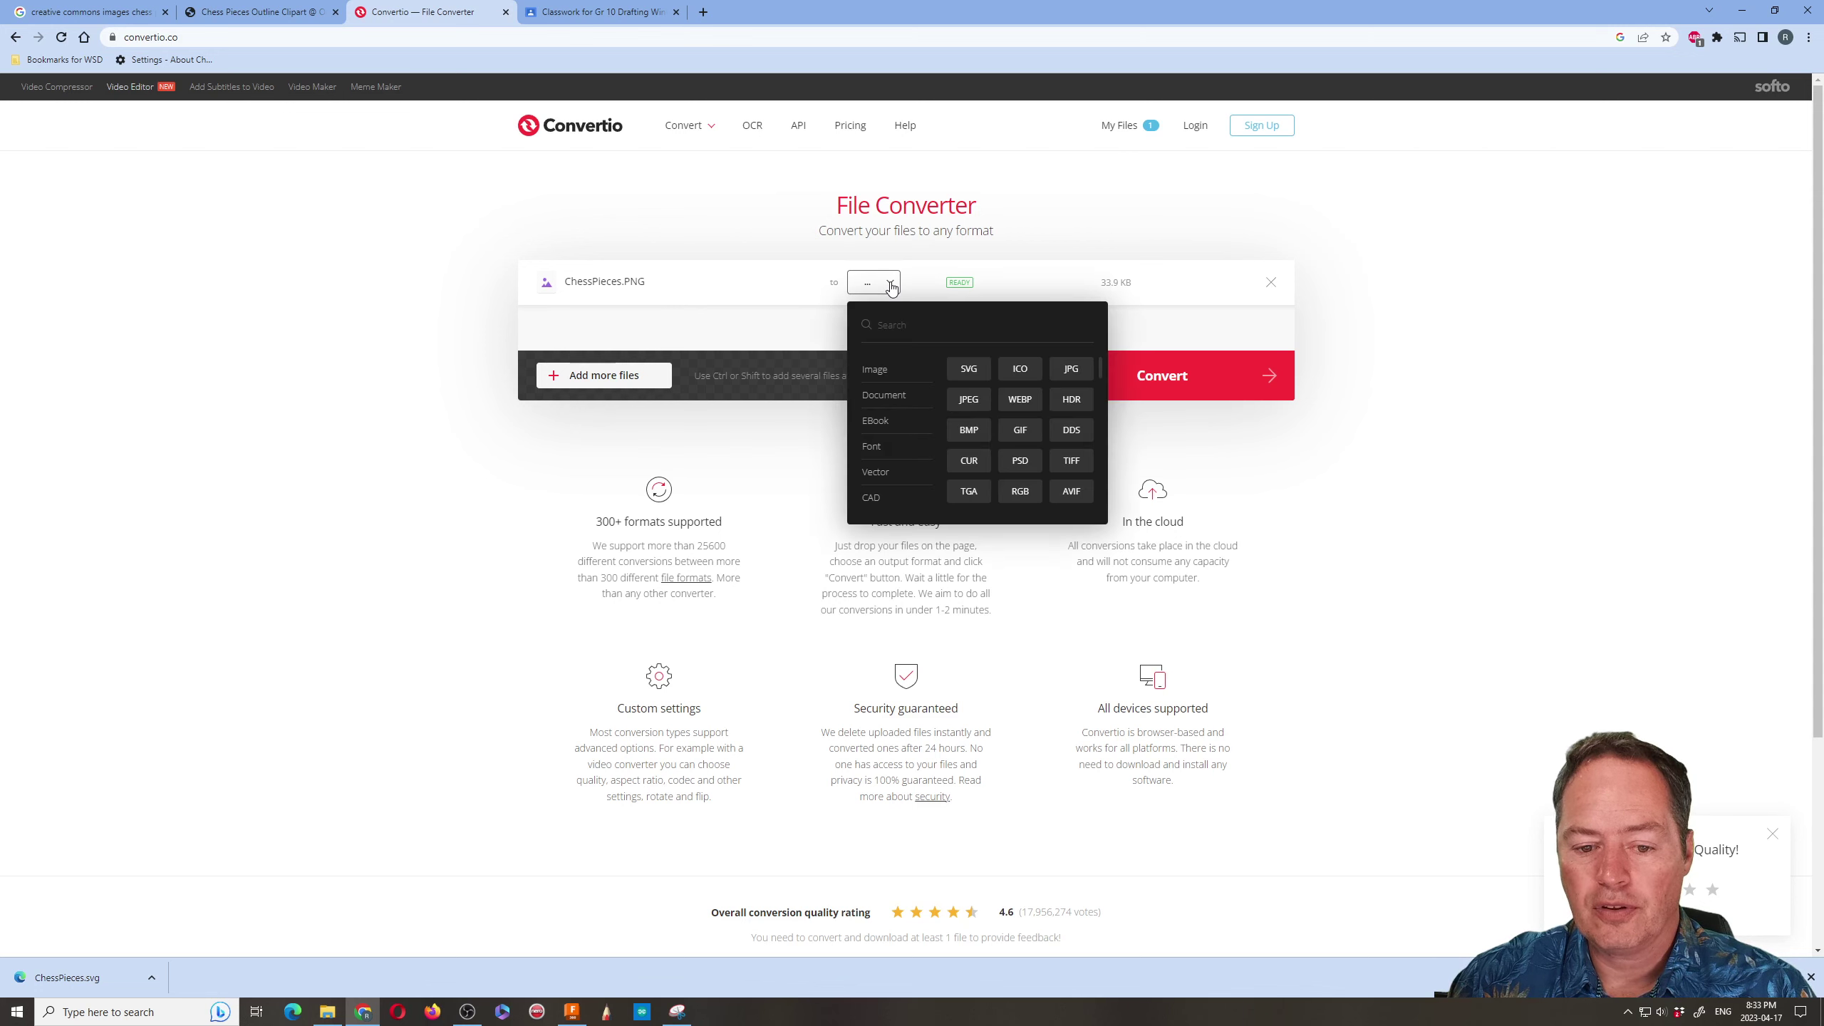
left_click(980, 373)
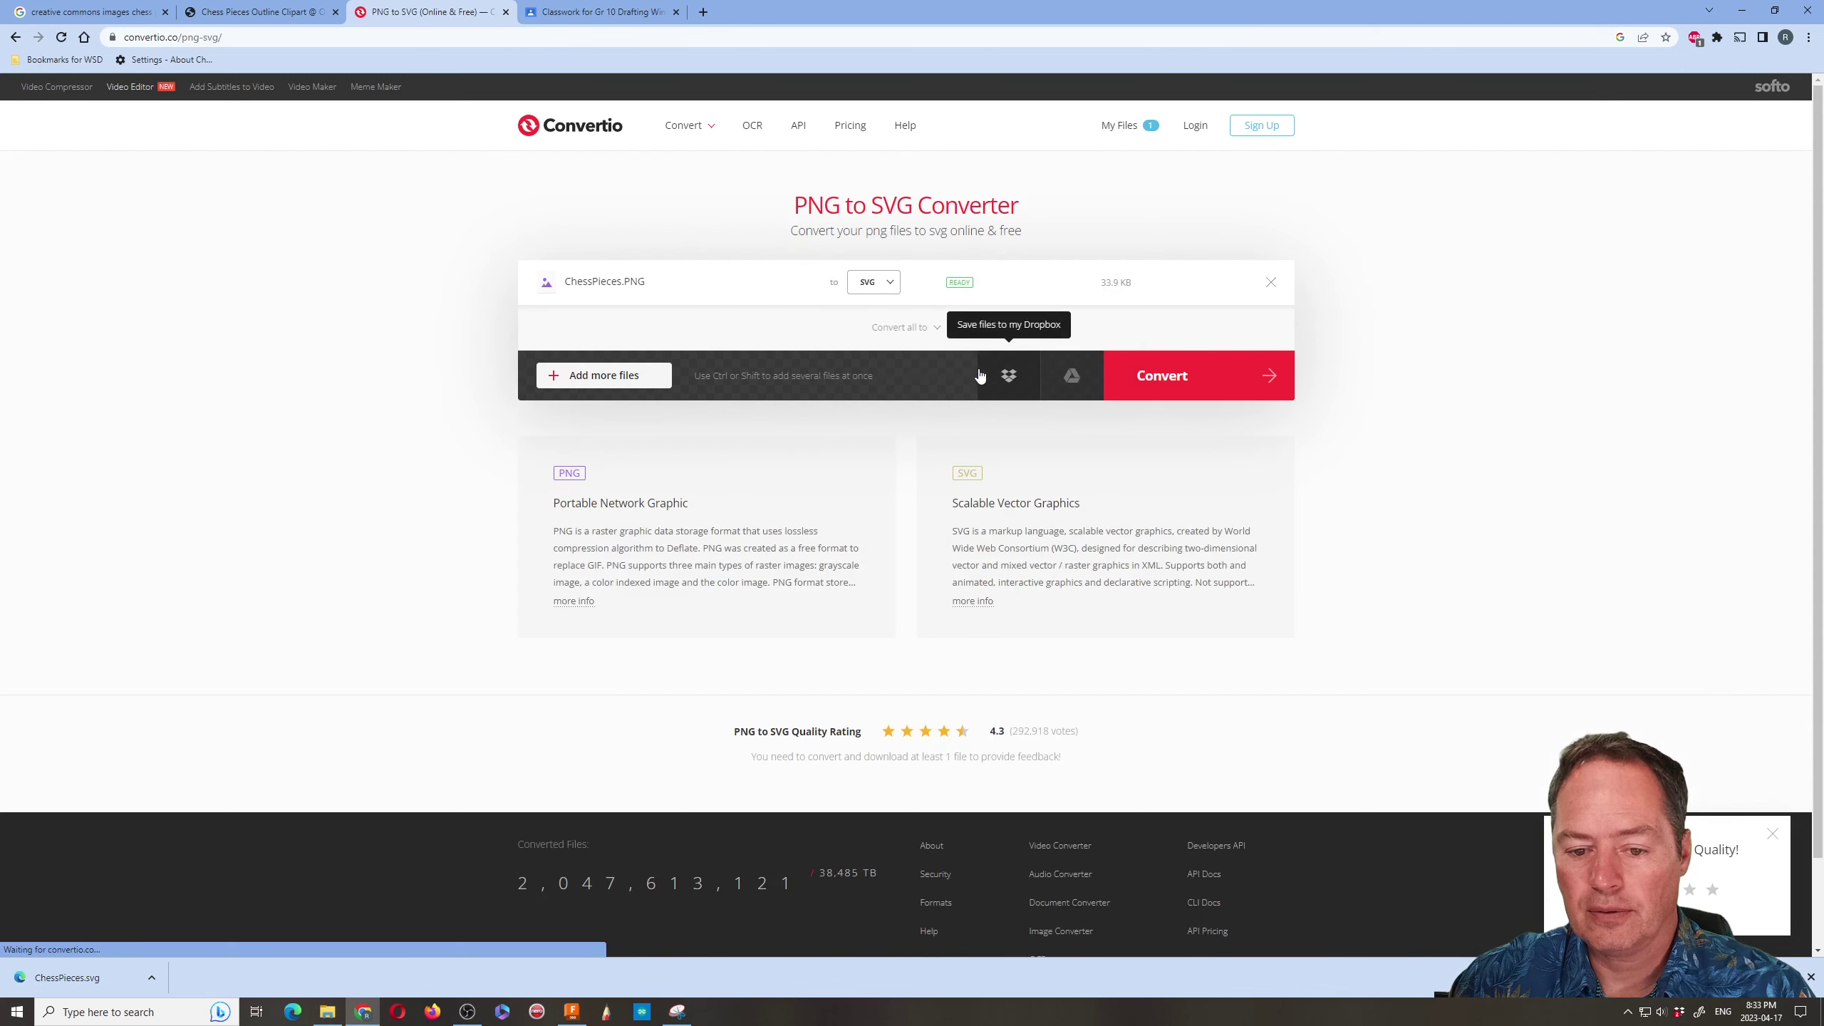
Convert the PNG and save ChessPieces_1.svg into the desktop chess pieces folder
left_click(1186, 389)
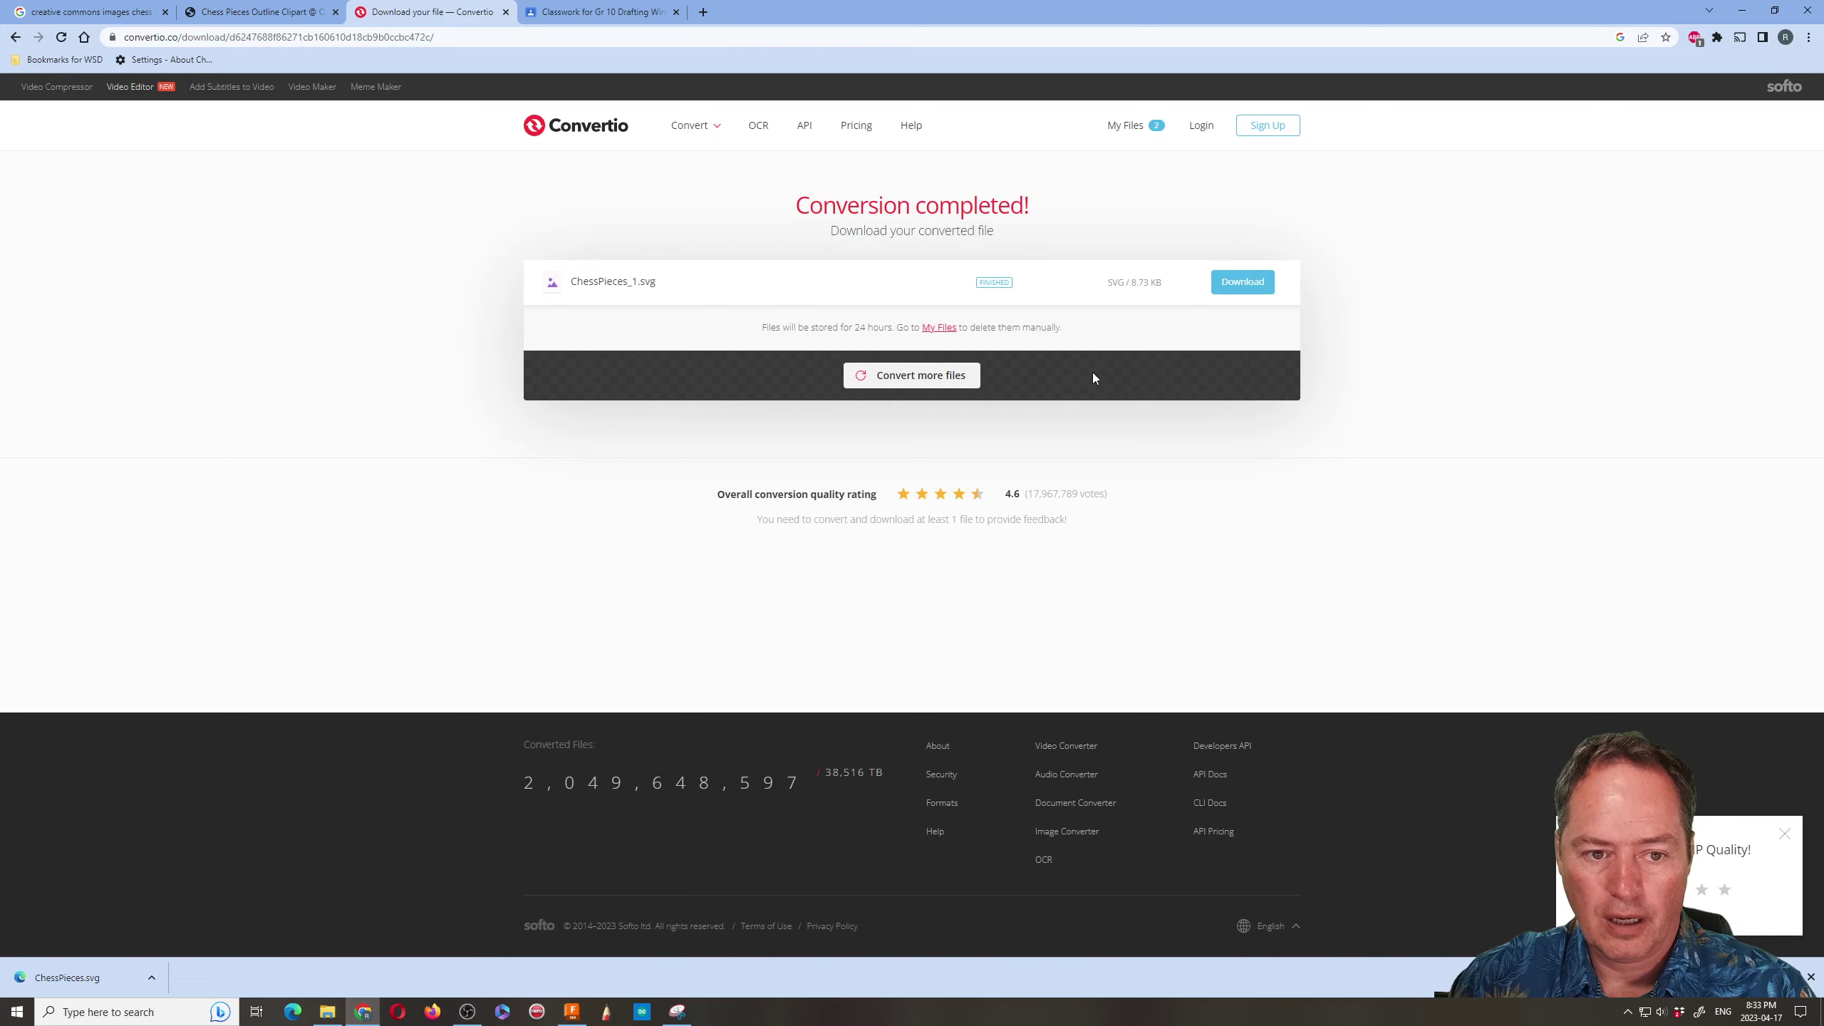
left_click(1244, 282)
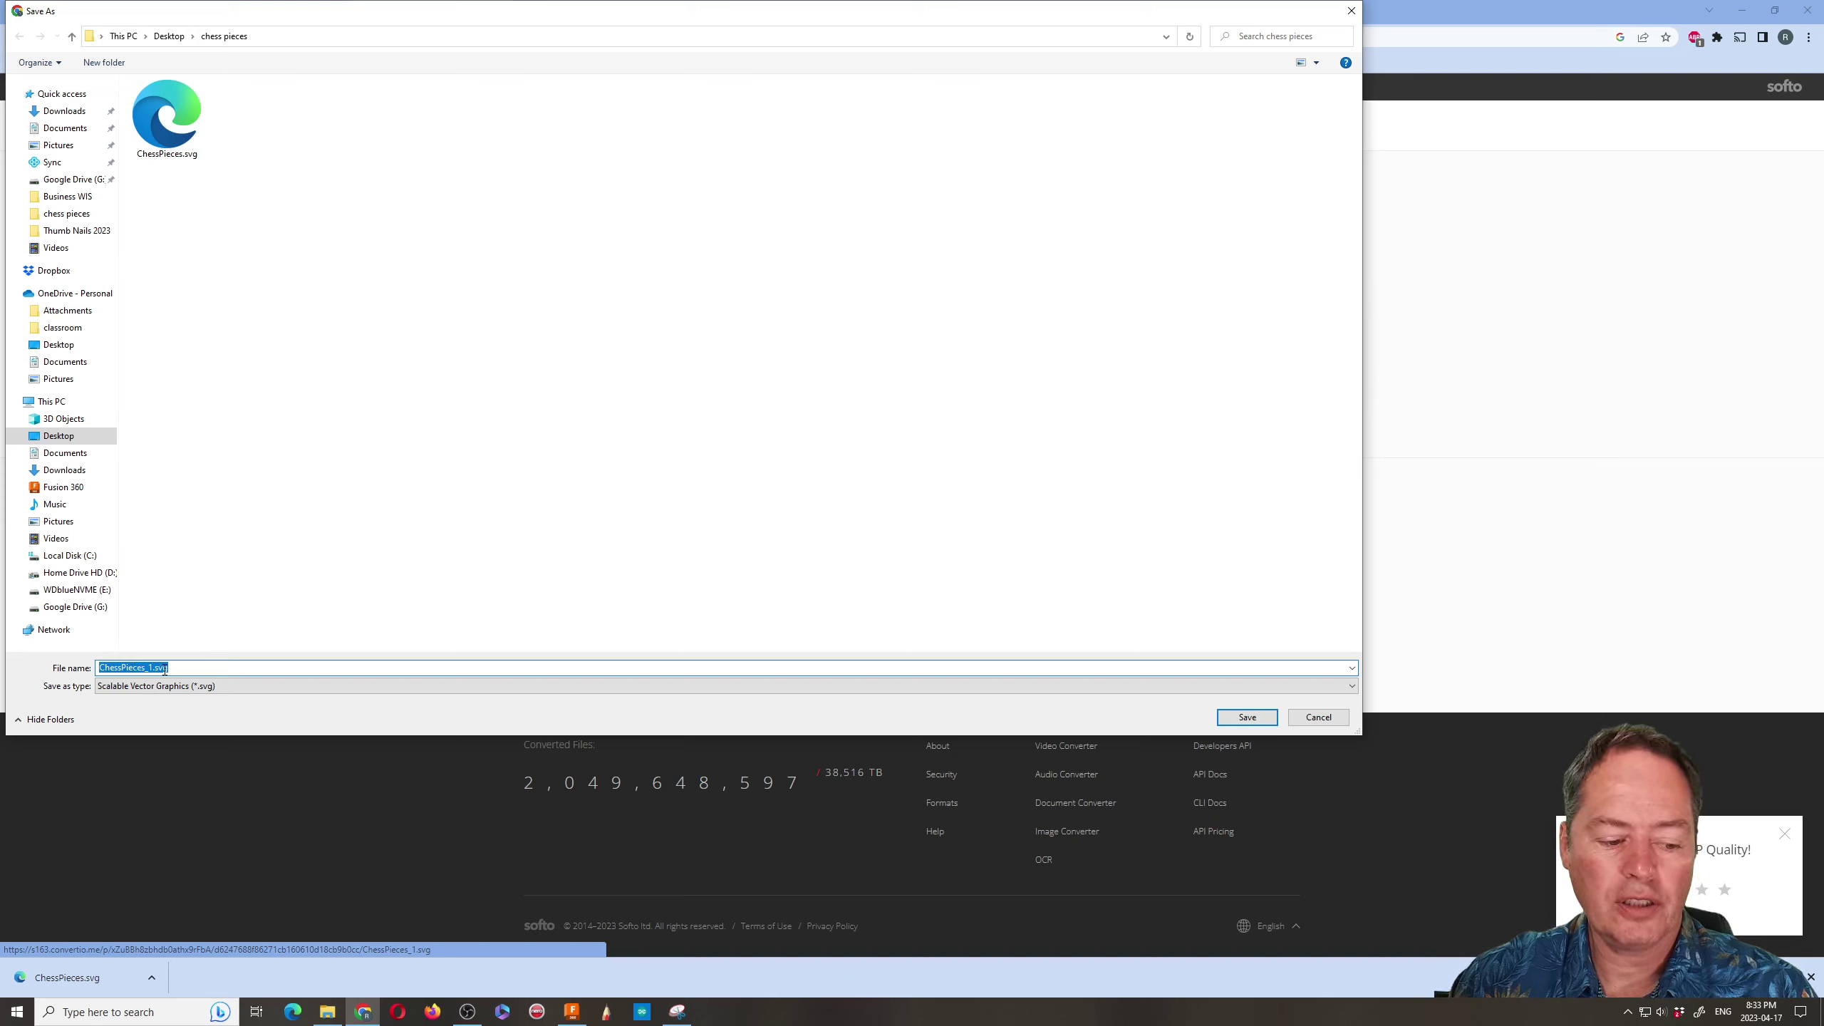
left_click(1261, 721)
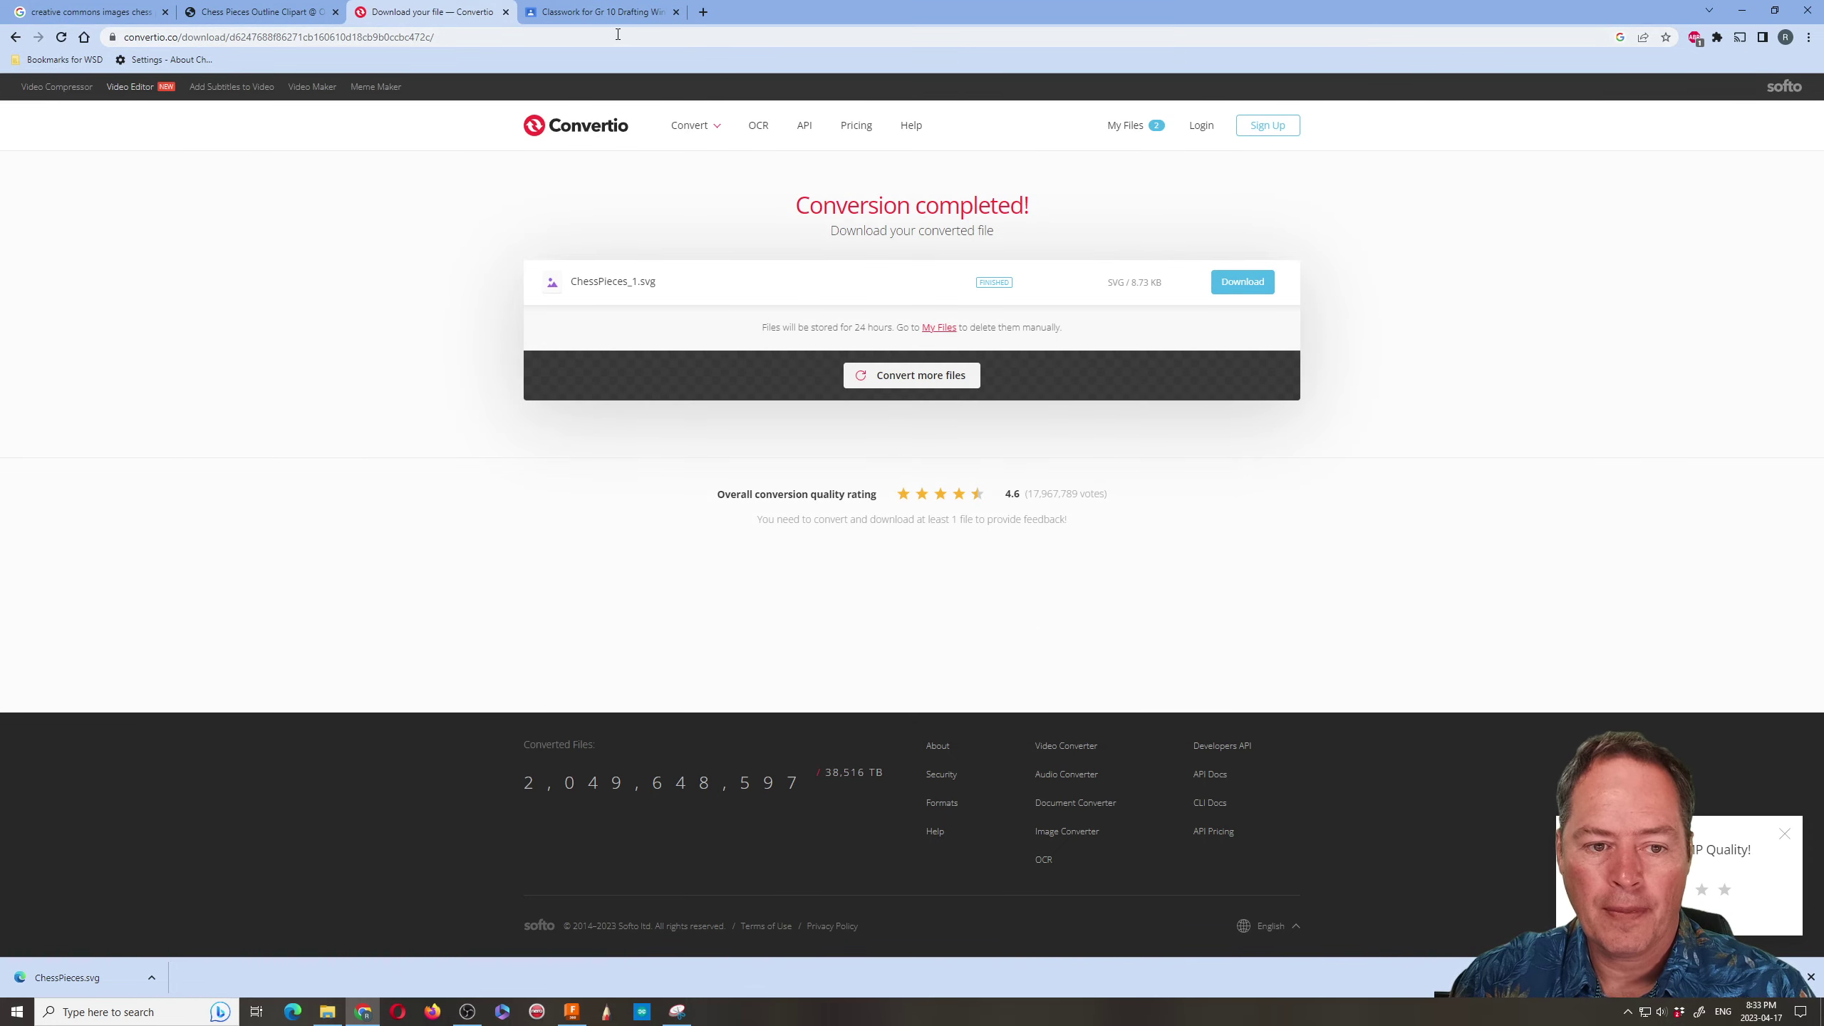
Switch back to the Fusion 360 rectangle sketch and choose Insert SVG from INSERT
left_click(571, 1012)
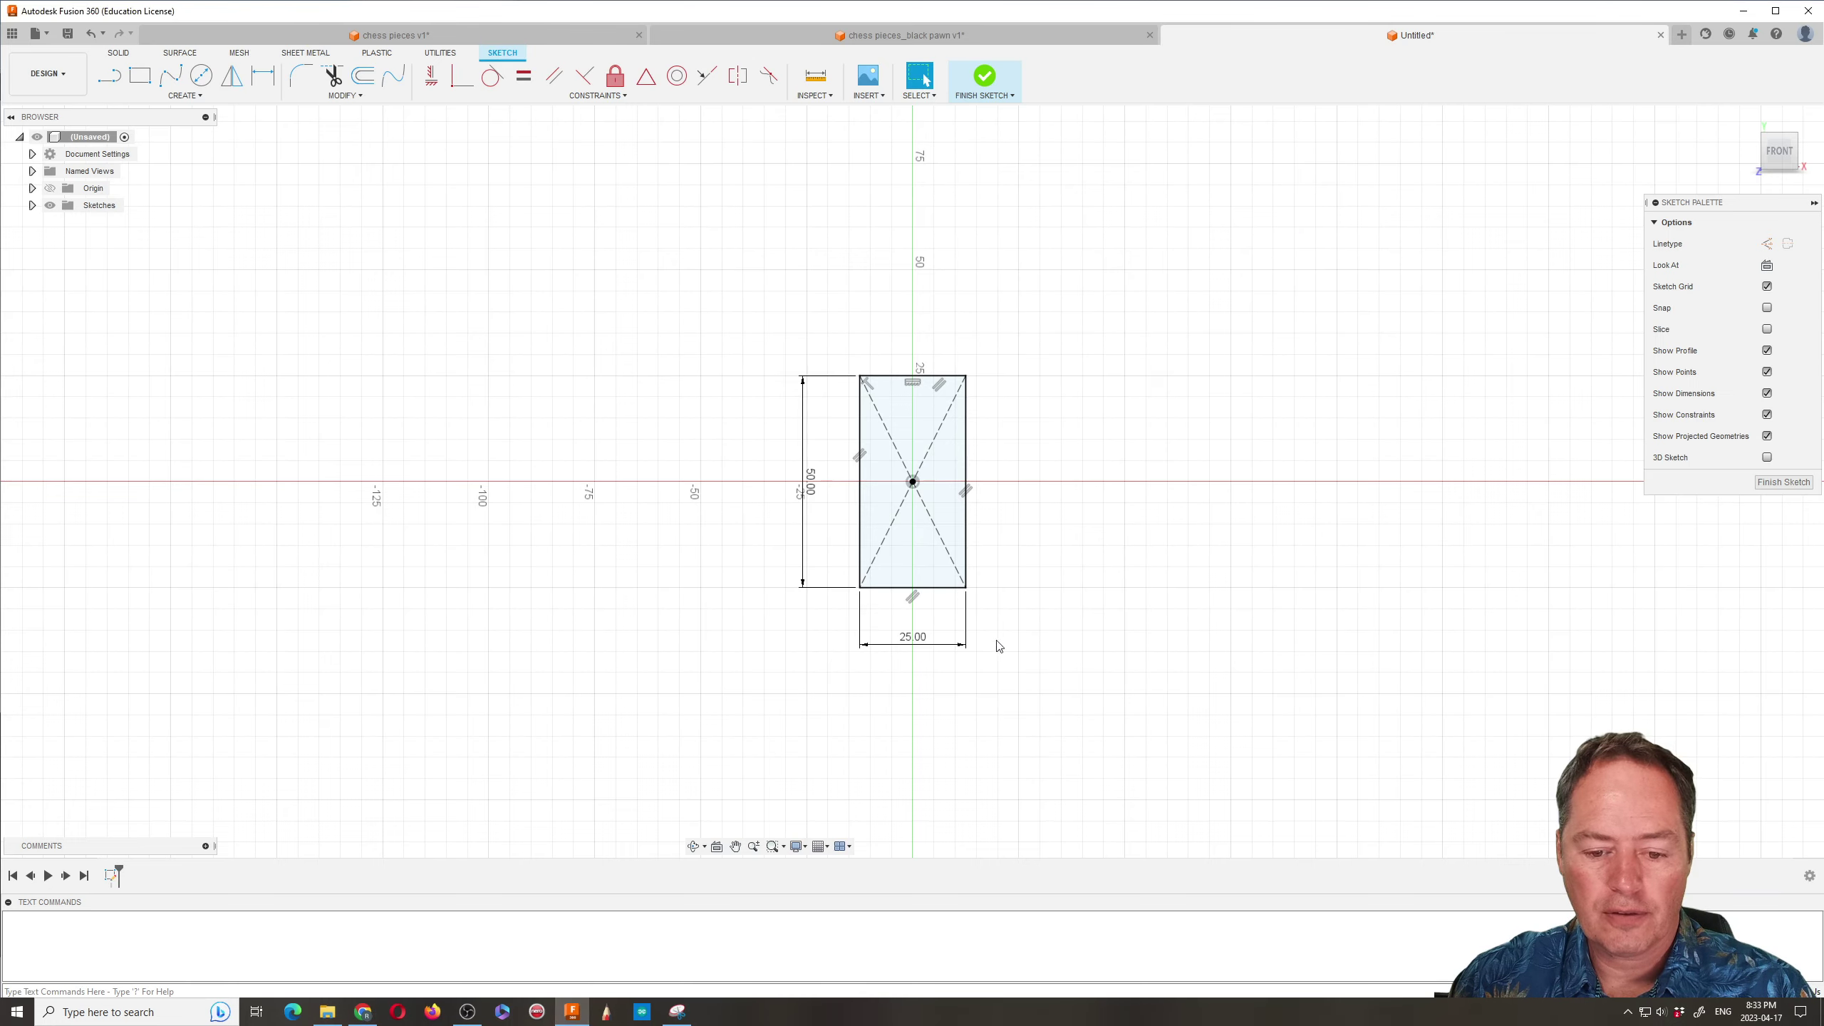
left_click(886, 97)
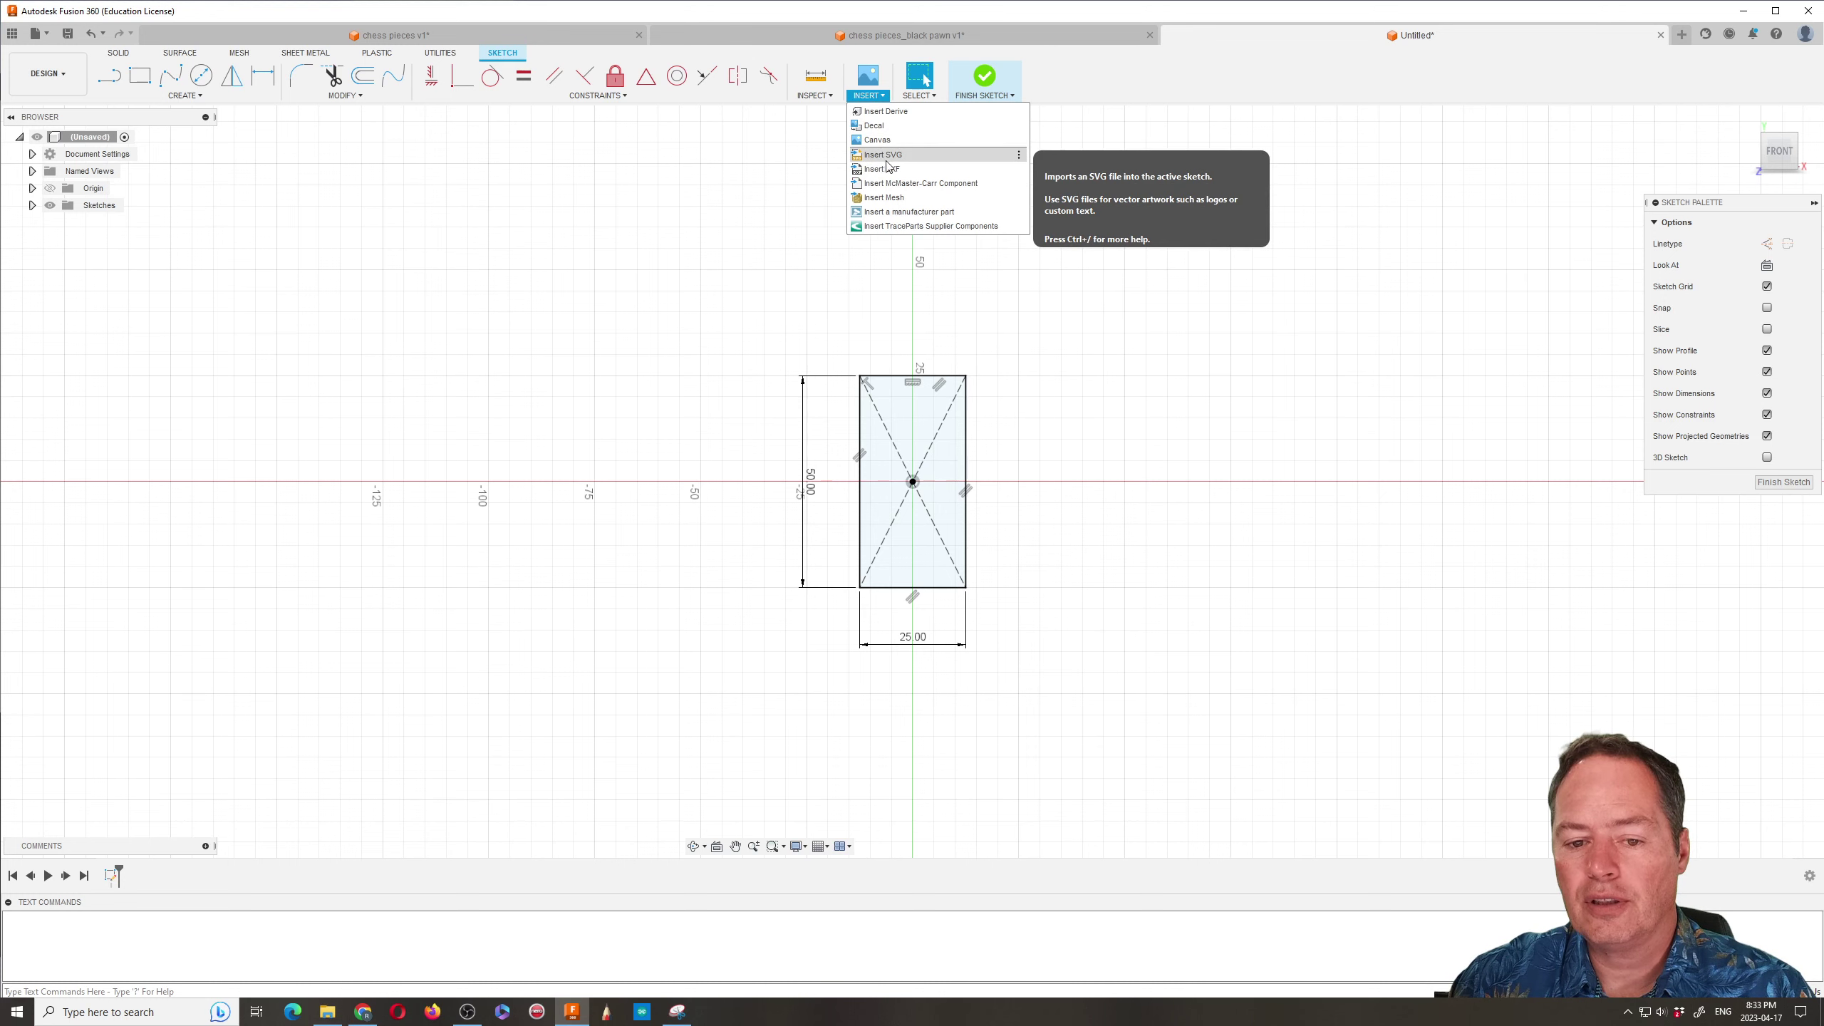
left_click(883, 155)
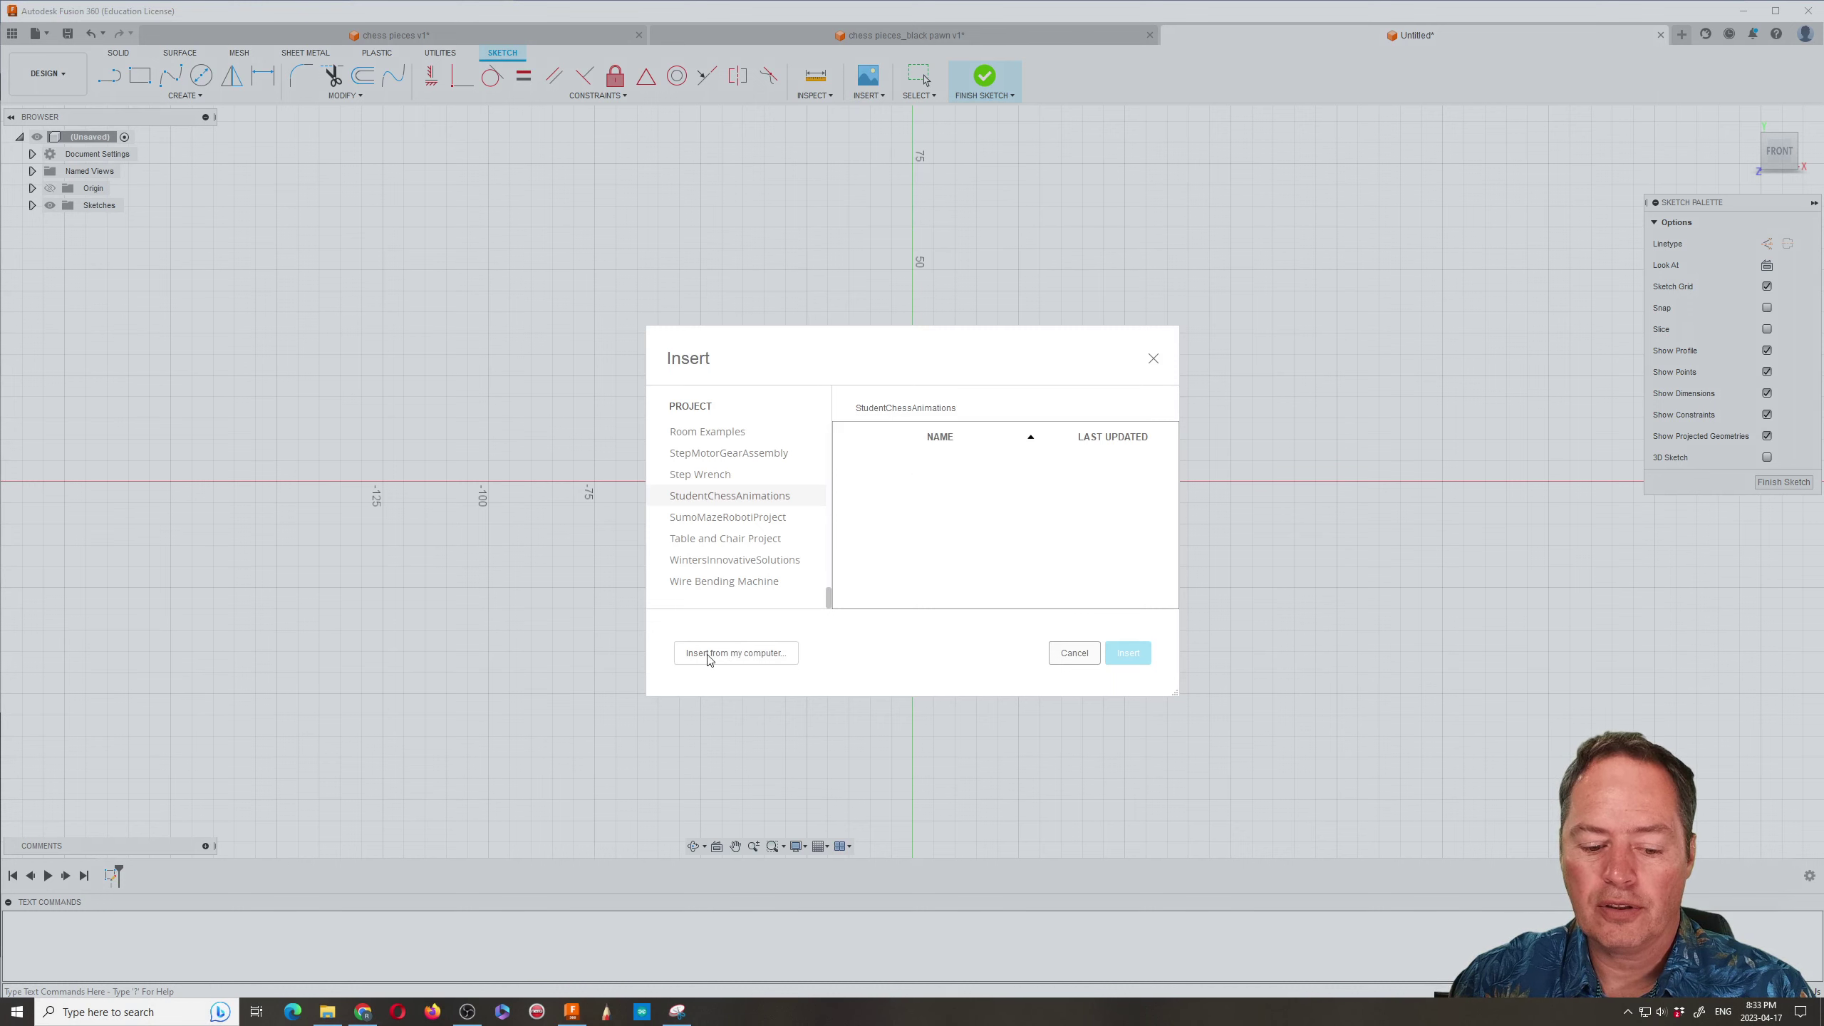
Insert ChessPieces.svg from Desktop > chess pieces on the computer into the sketch
left_click(731, 659)
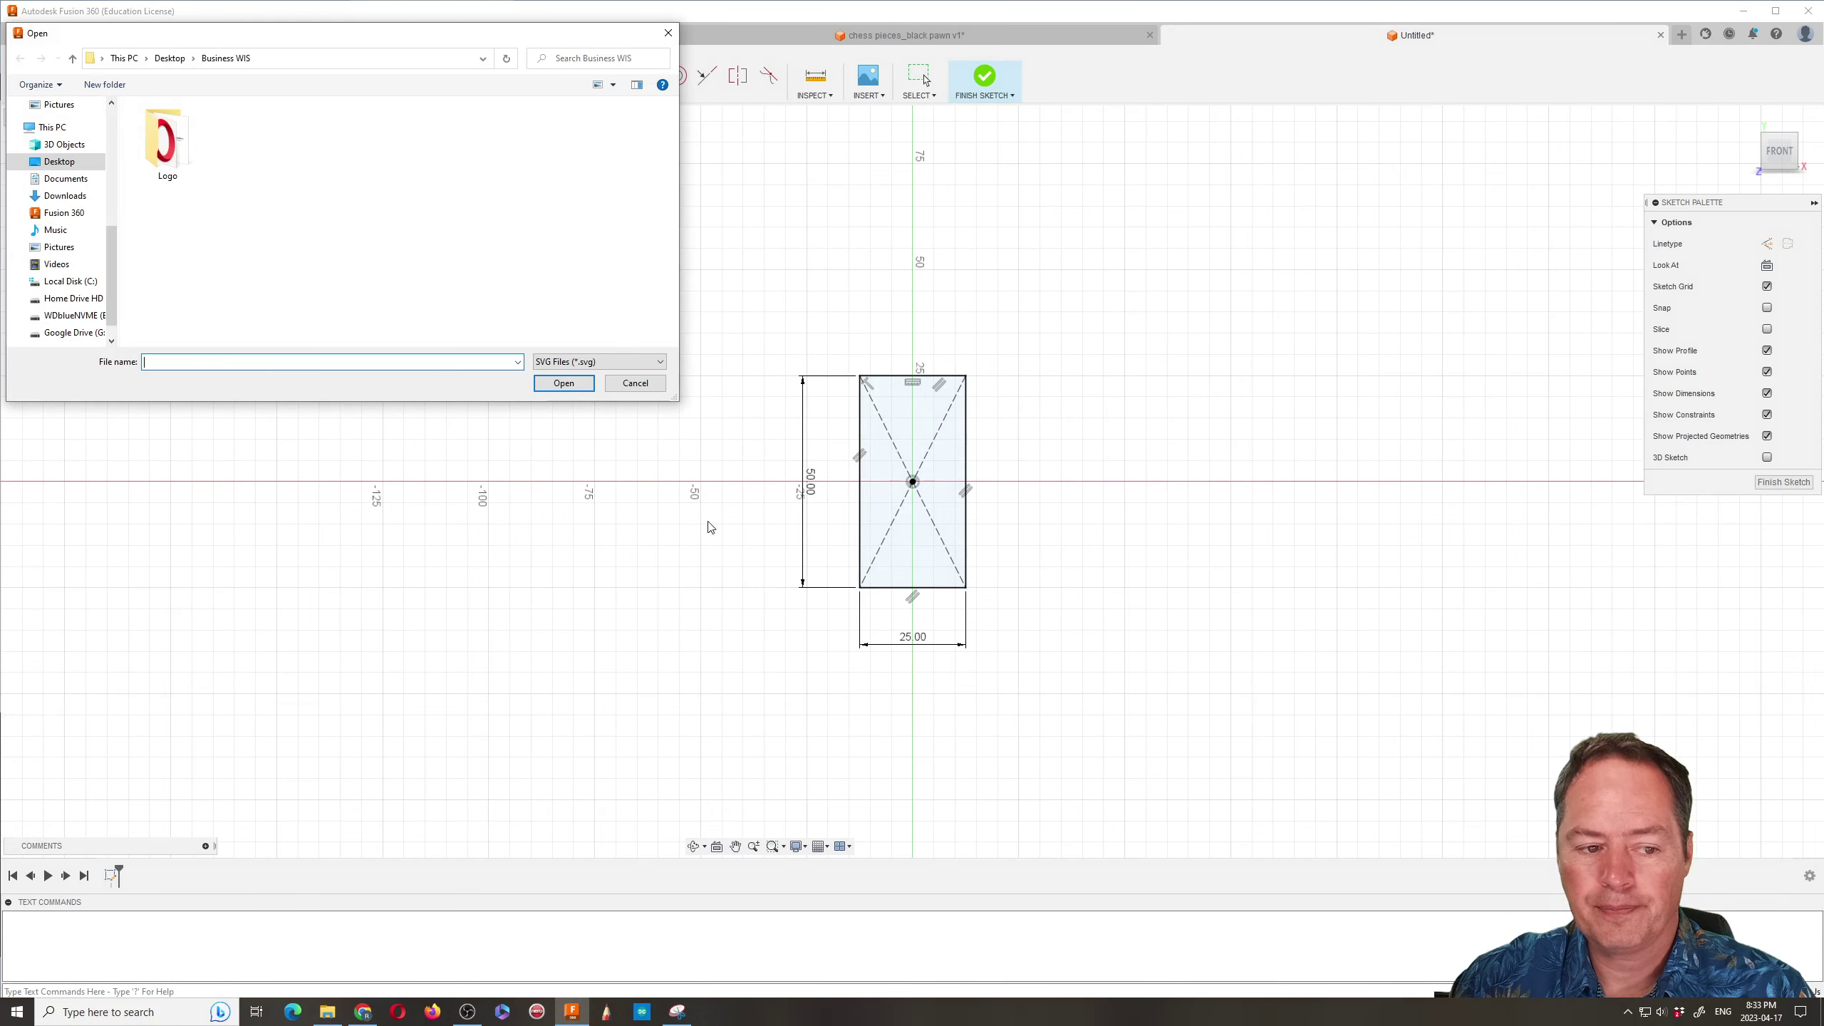
left_click(169, 58)
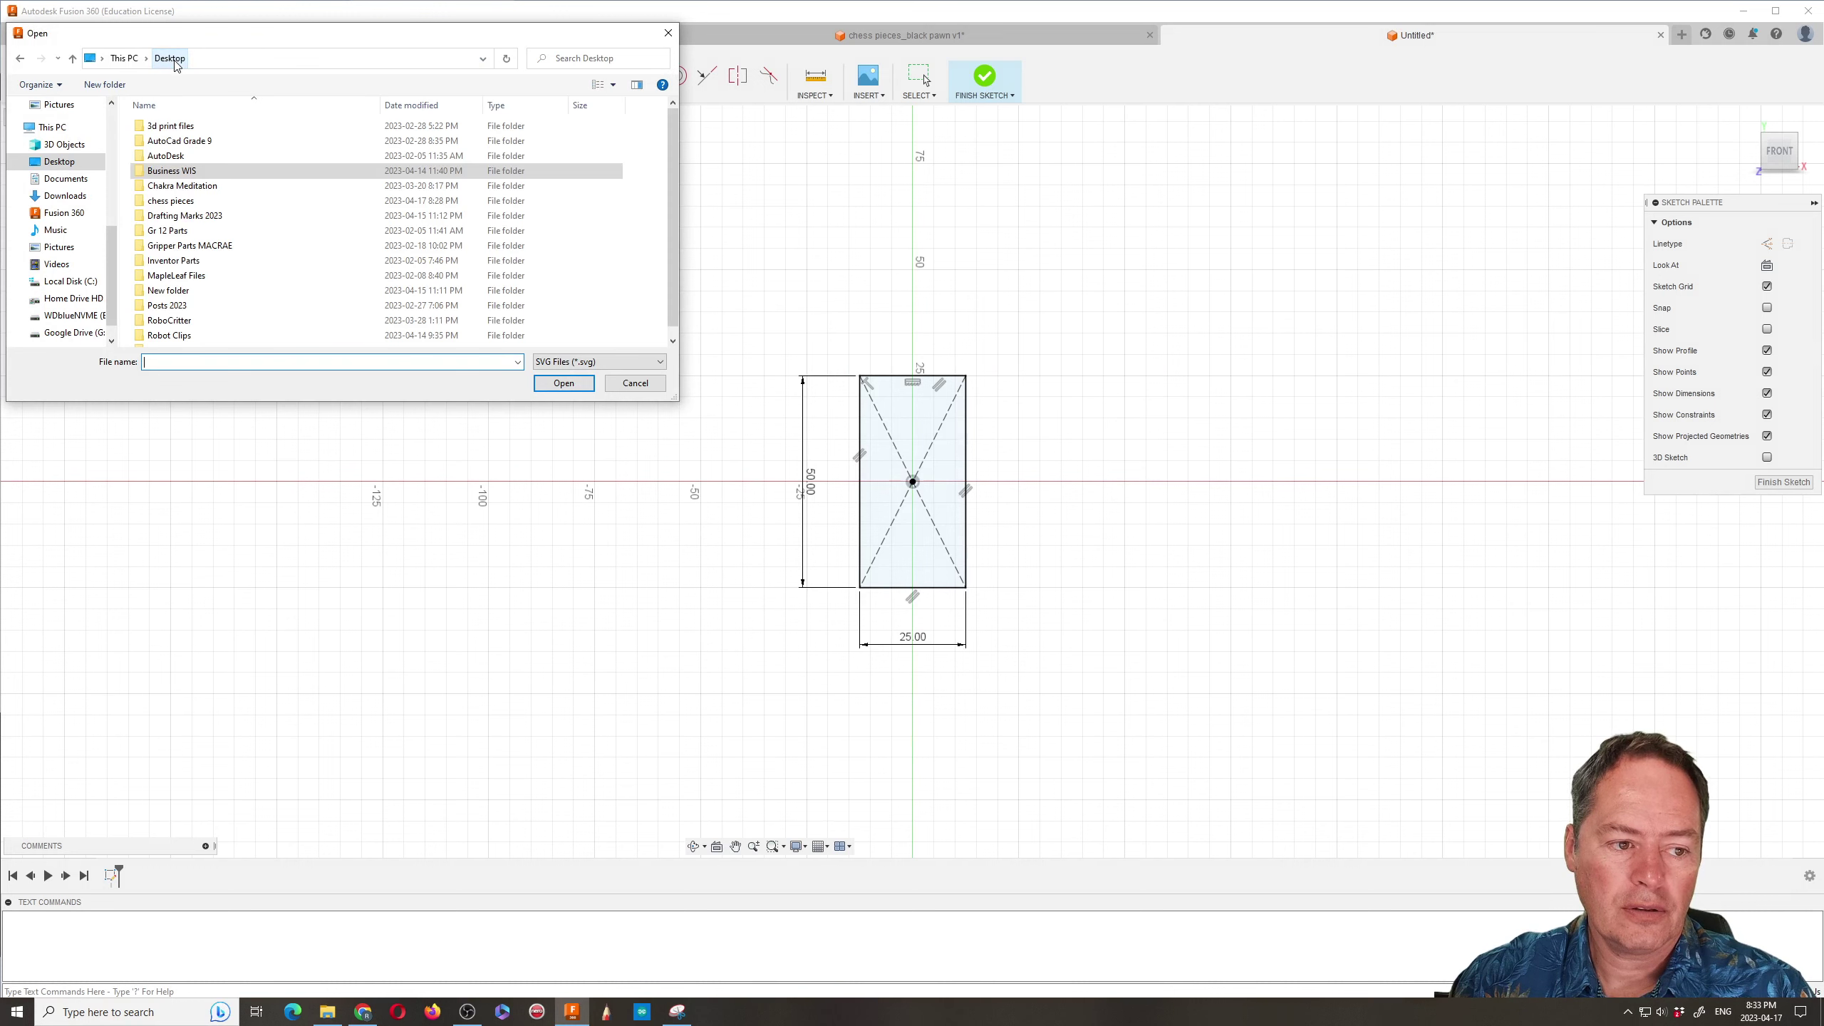
left_click(164, 203)
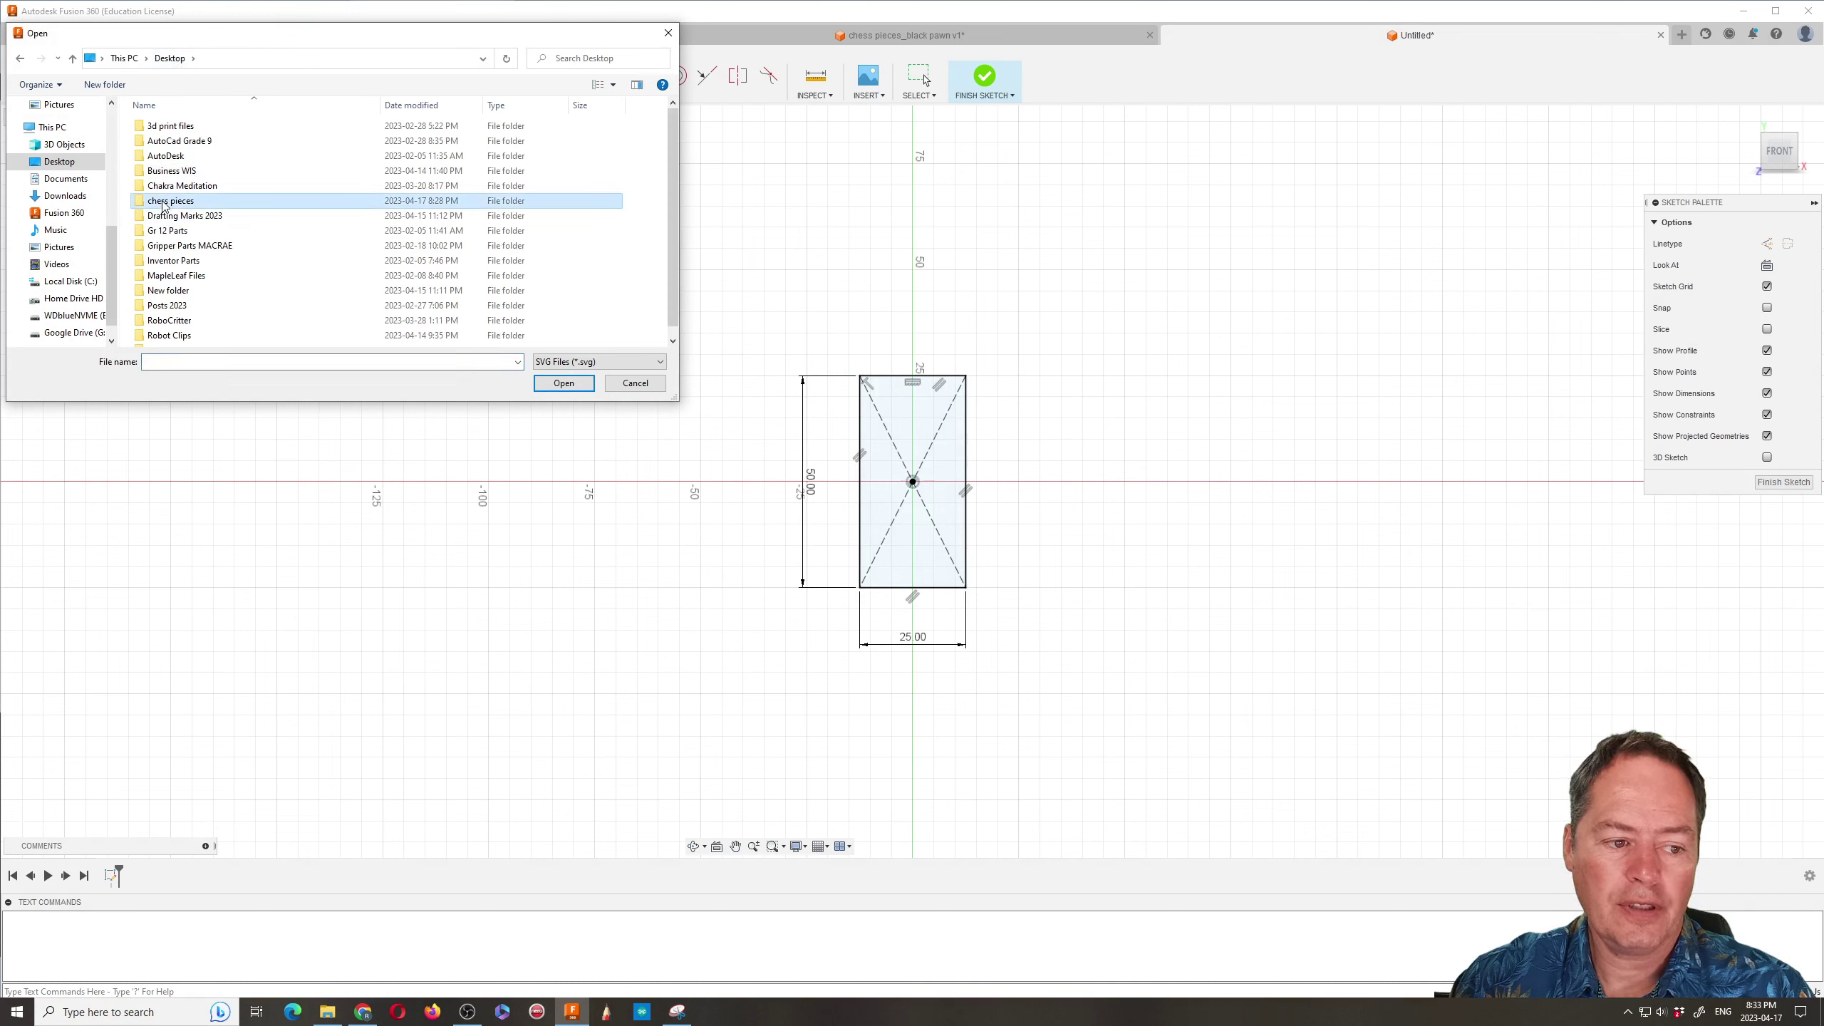
double_click(165, 204)
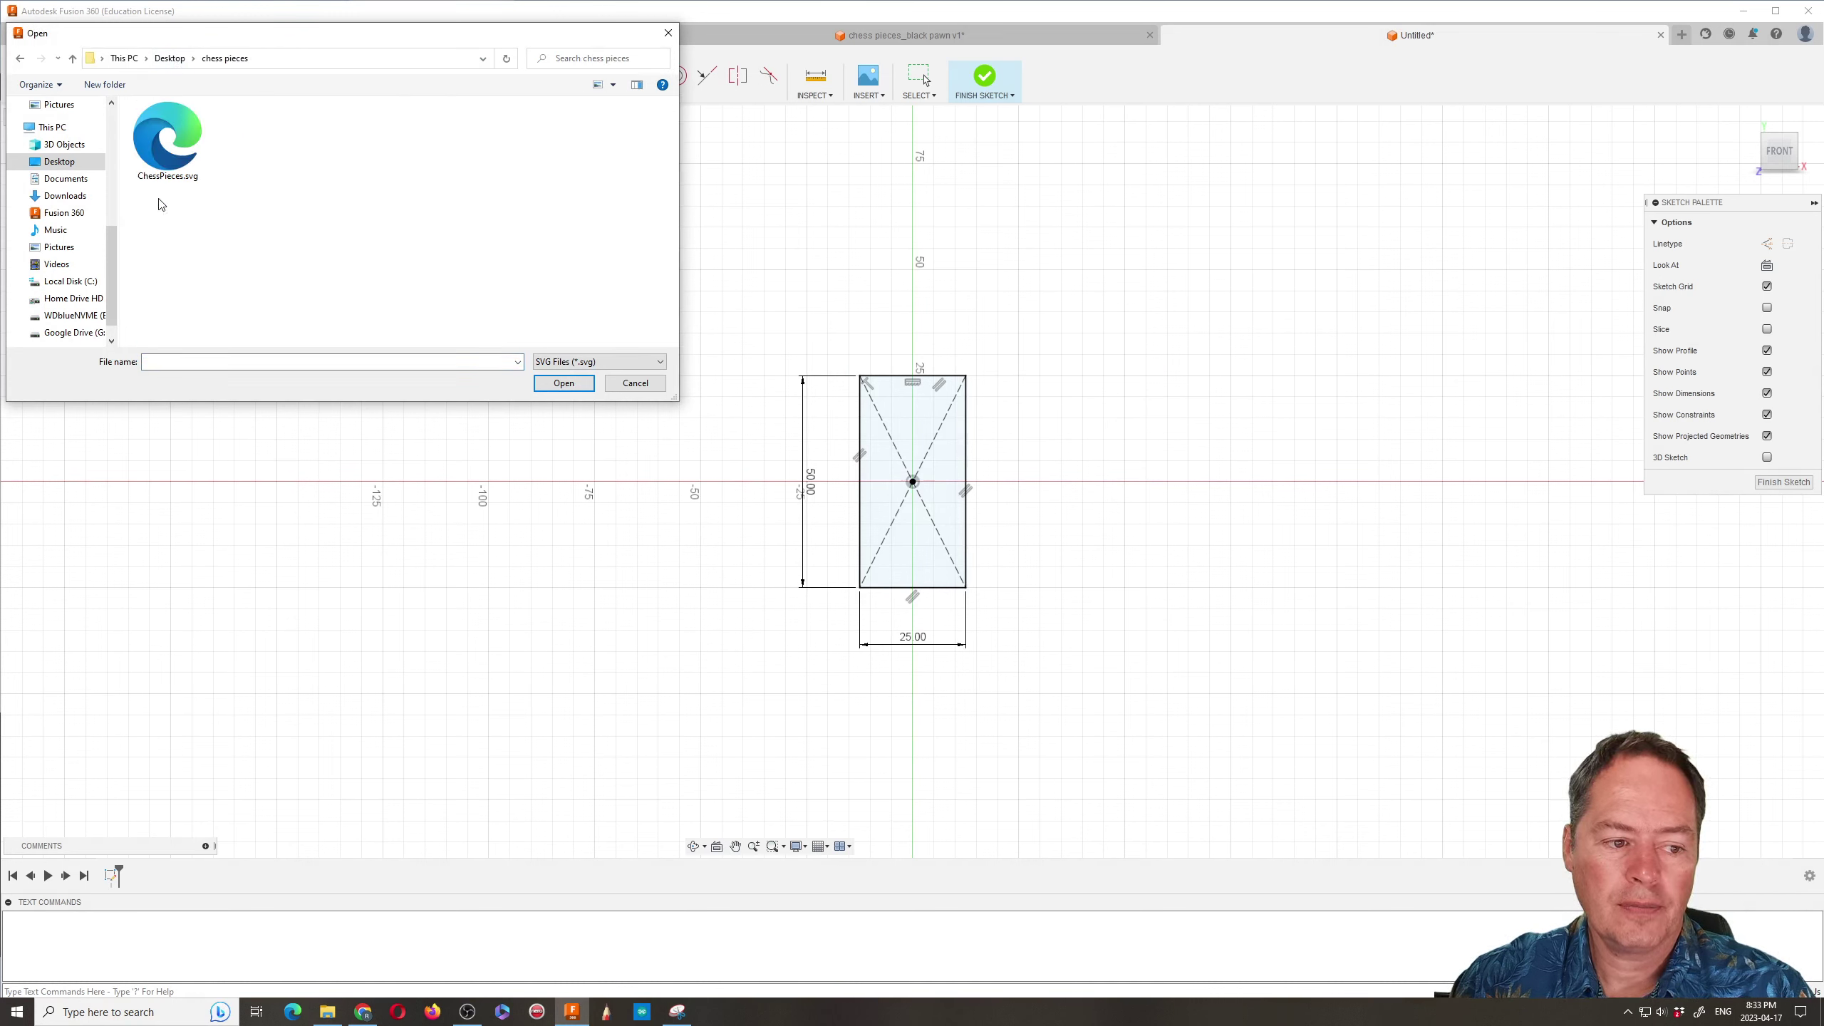
double_click(166, 129)
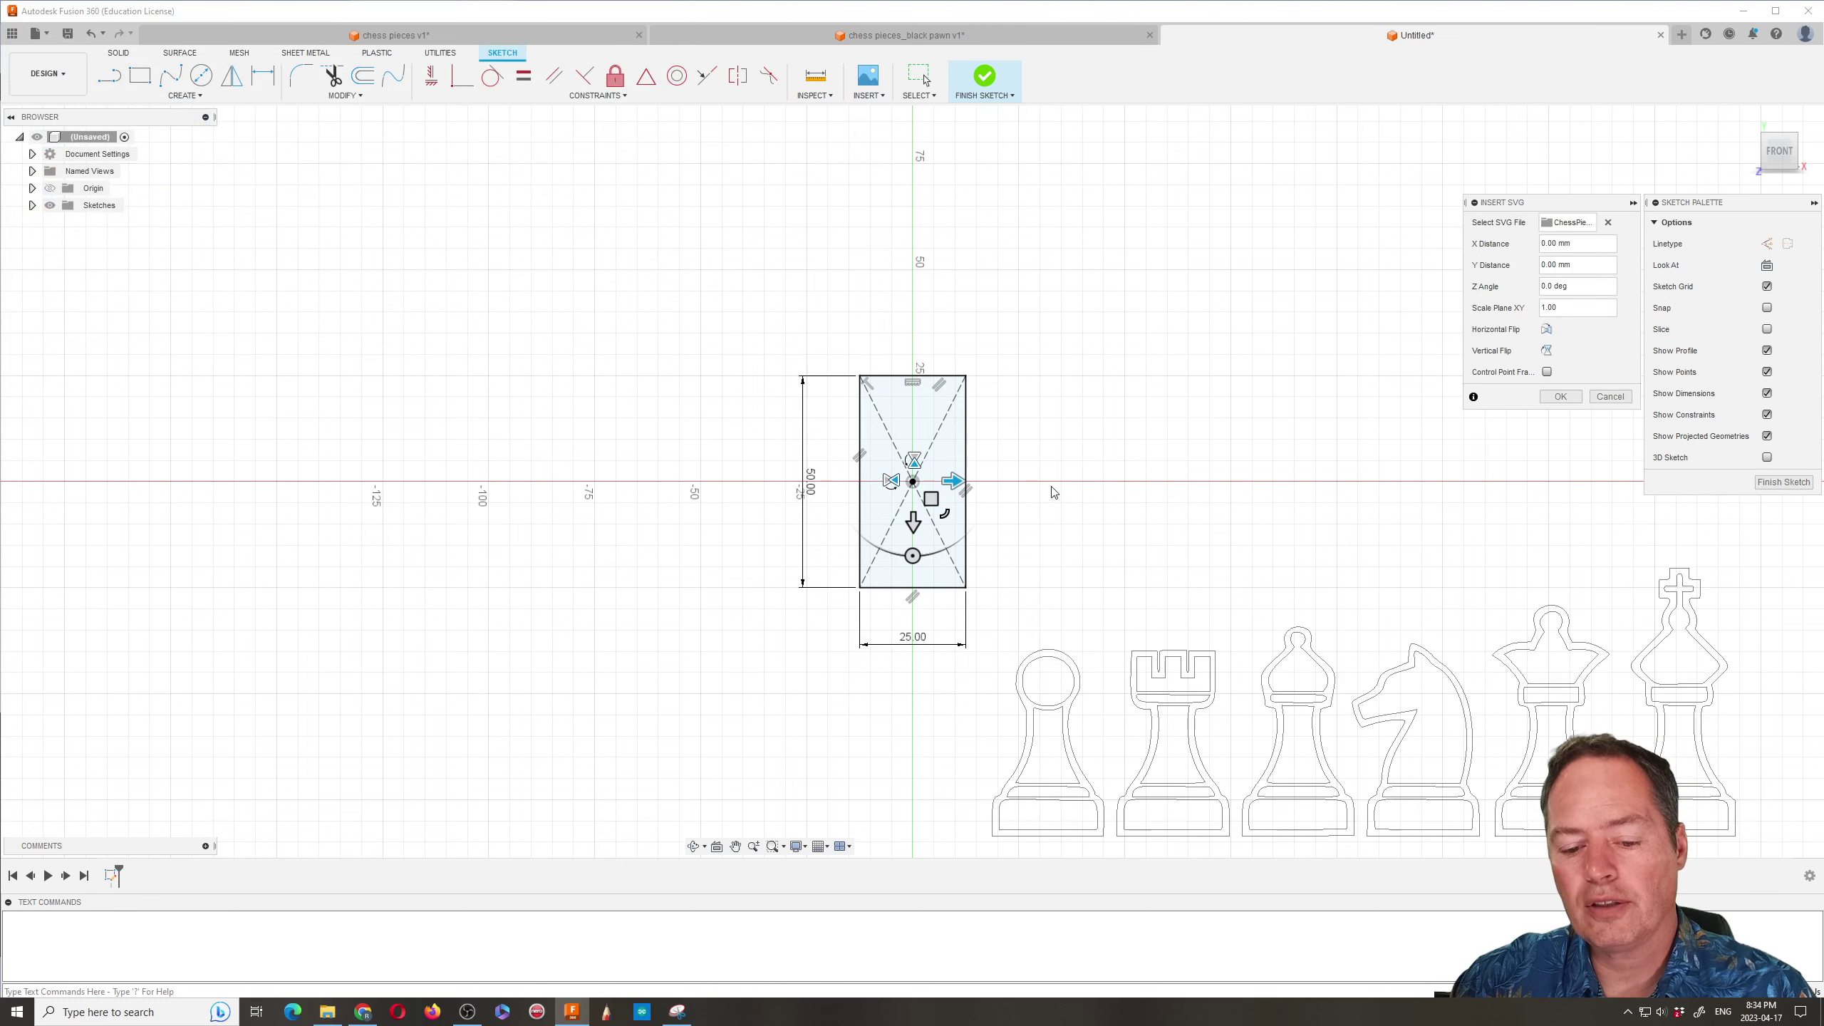
Move and slightly shrink the imported chess outlines toward the rectangle
left_click_drag(930, 499, 597, 346)
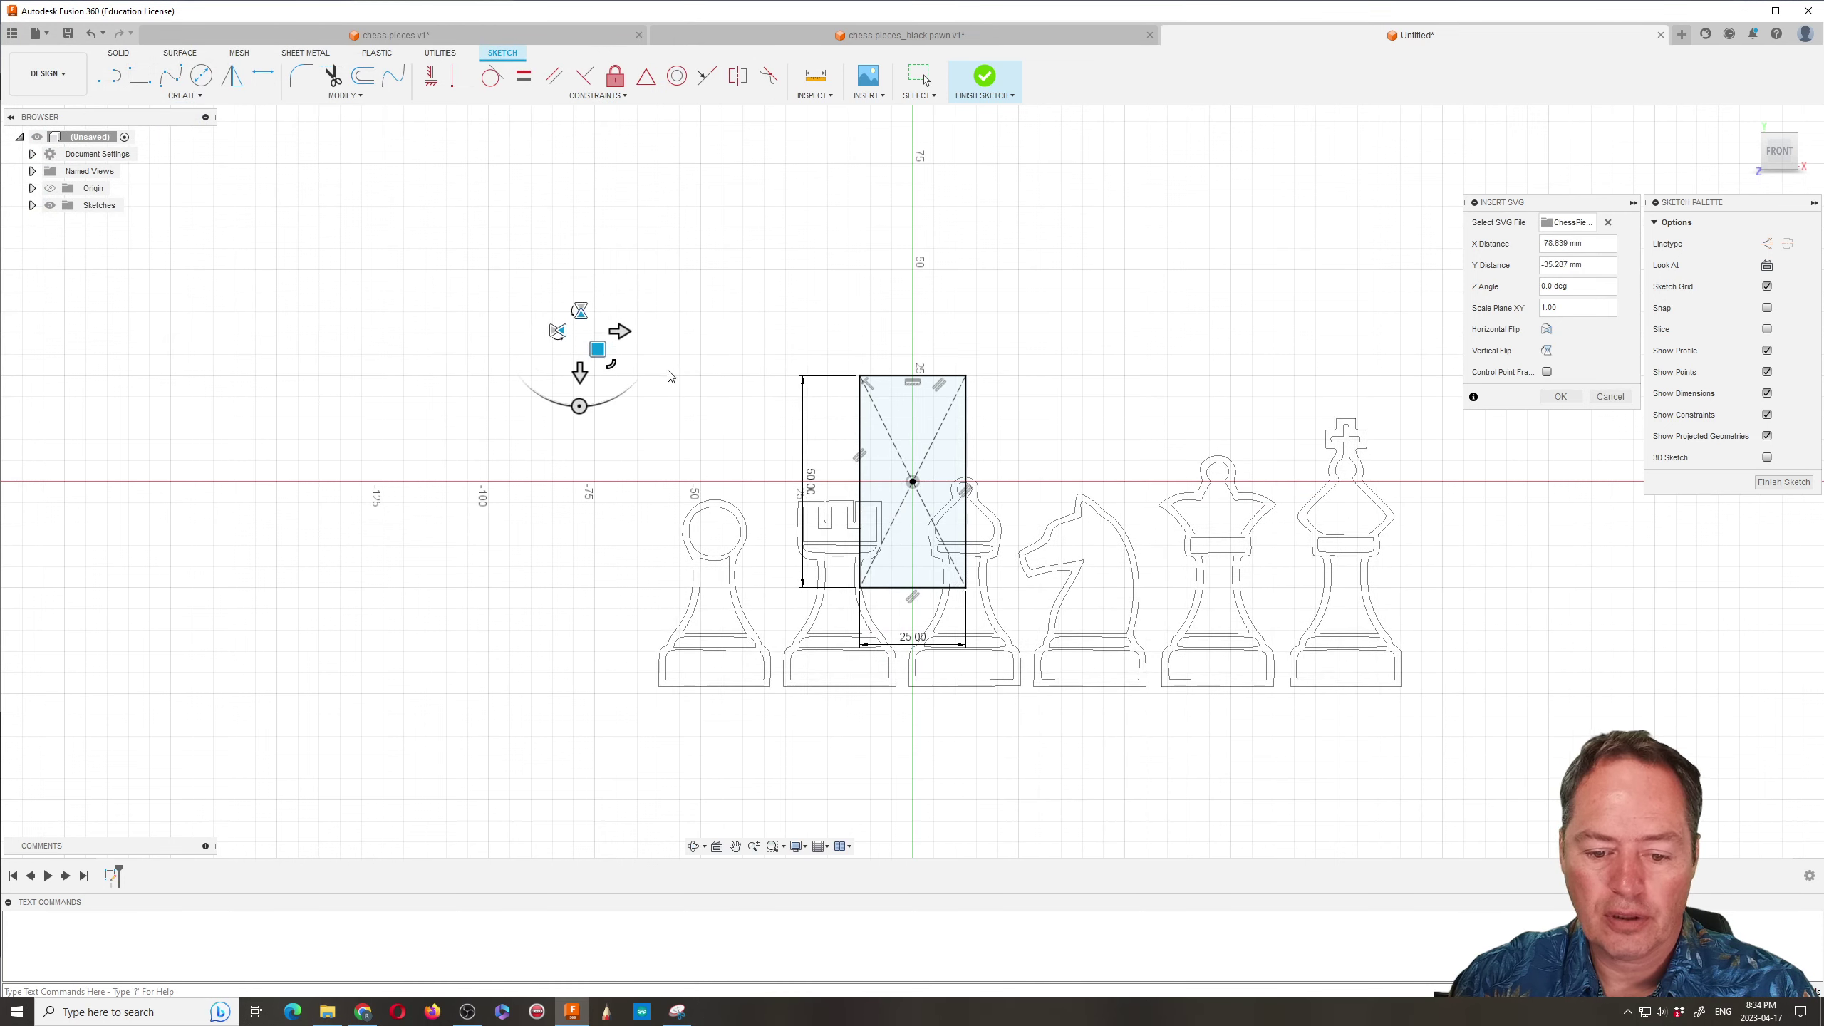
scroll(636, 383, "up", 1)
scroll(635, 382, "down", 1)
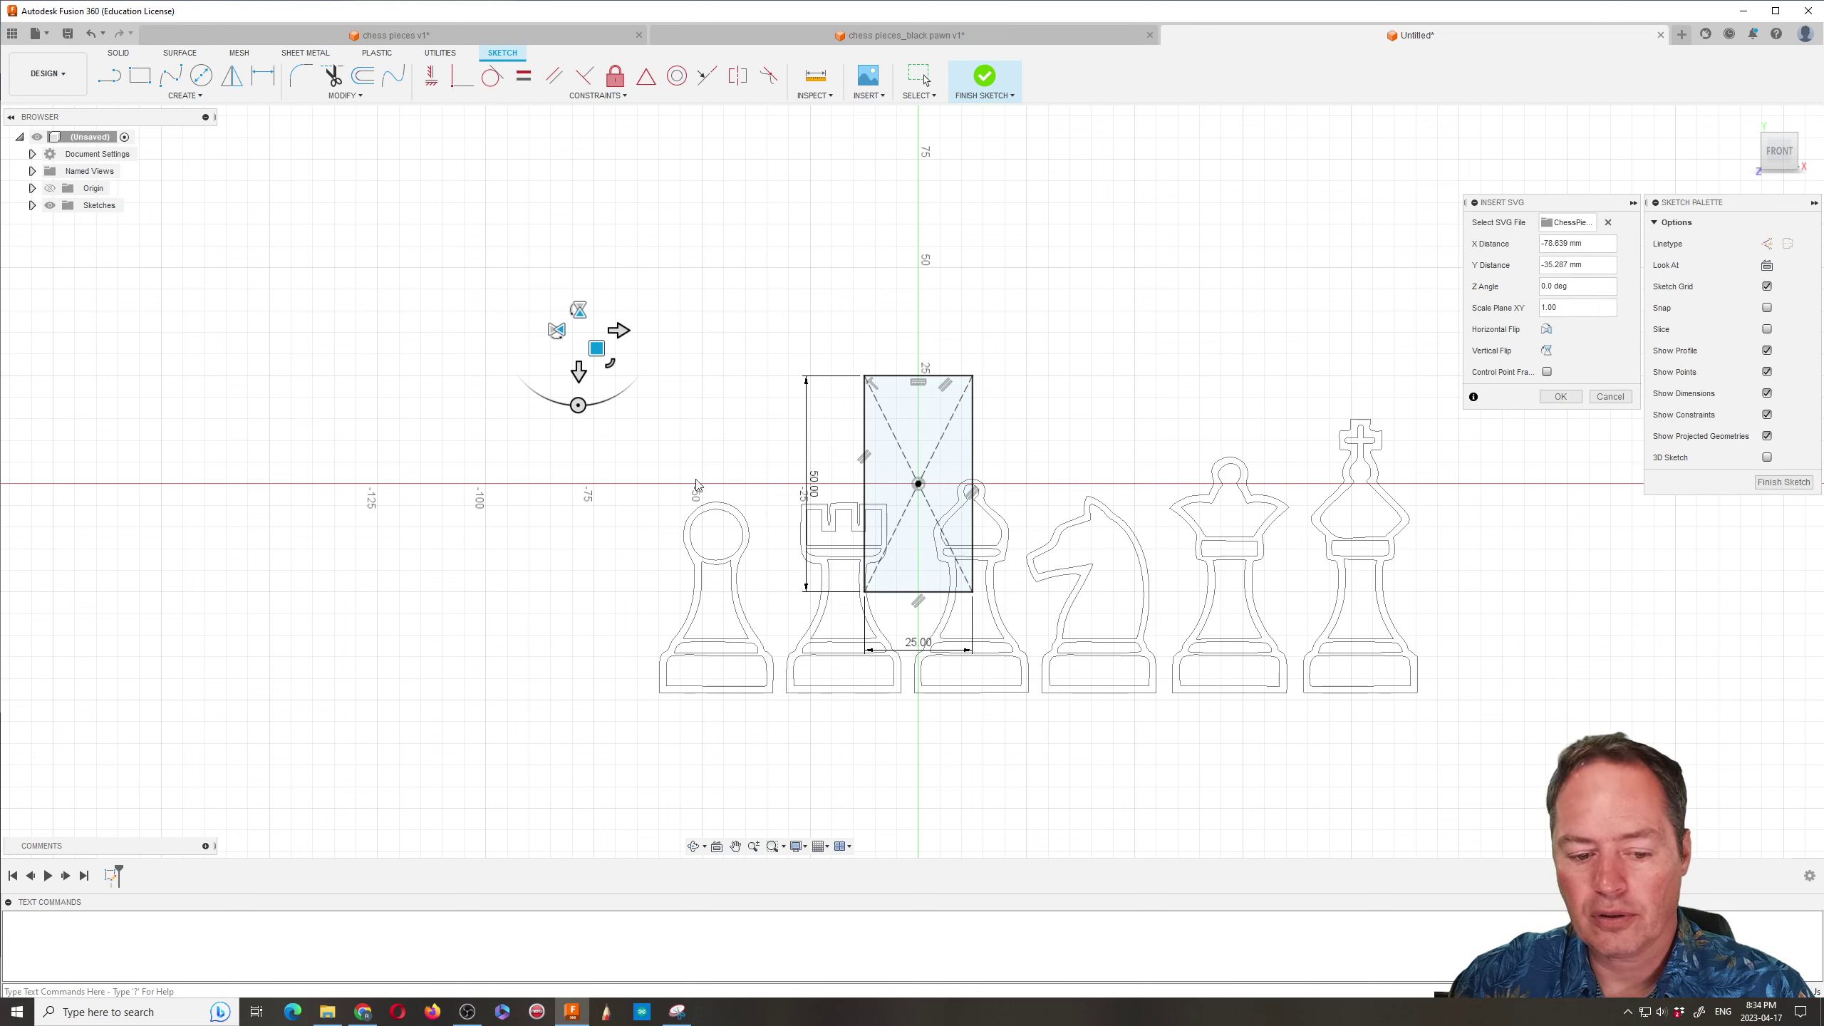
mouse_move(596, 348)
left_mouse_down()
mouse_move(656, 354)
mouse_move(814, 306)
mouse_move(798, 232)
left_mouse_up()
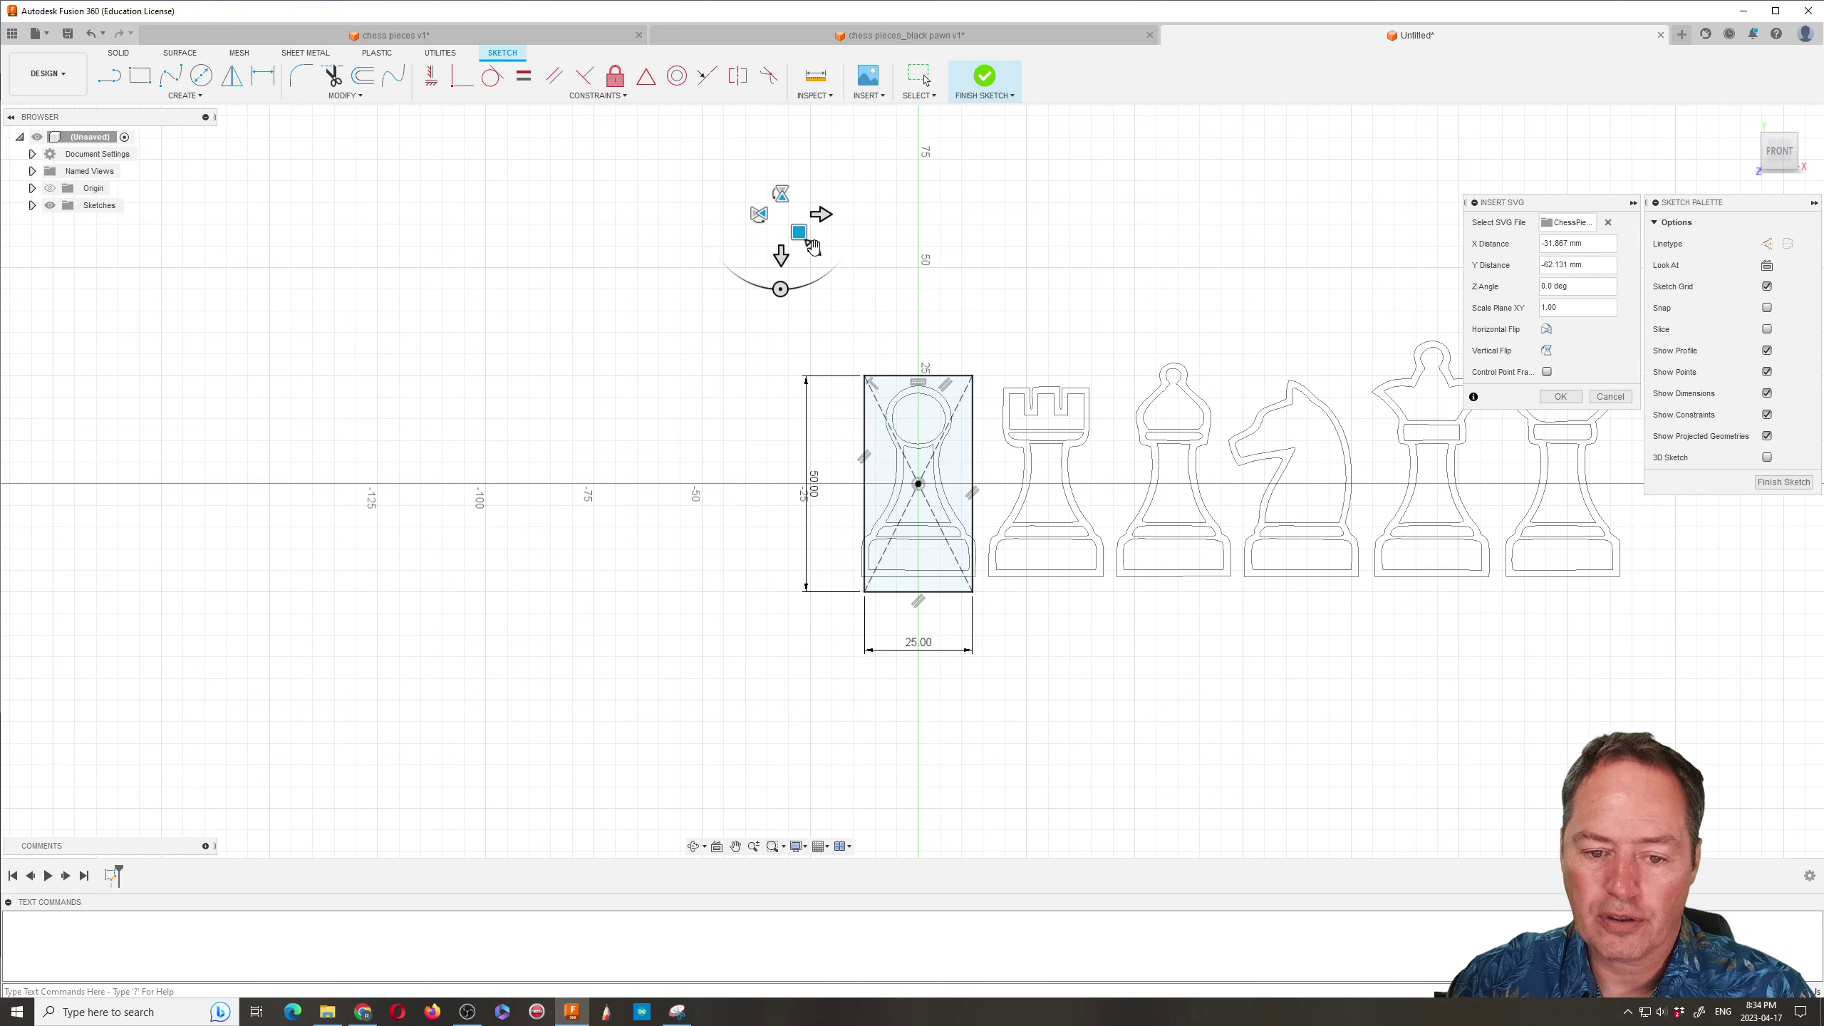
left_click_drag(812, 248, 804, 249)
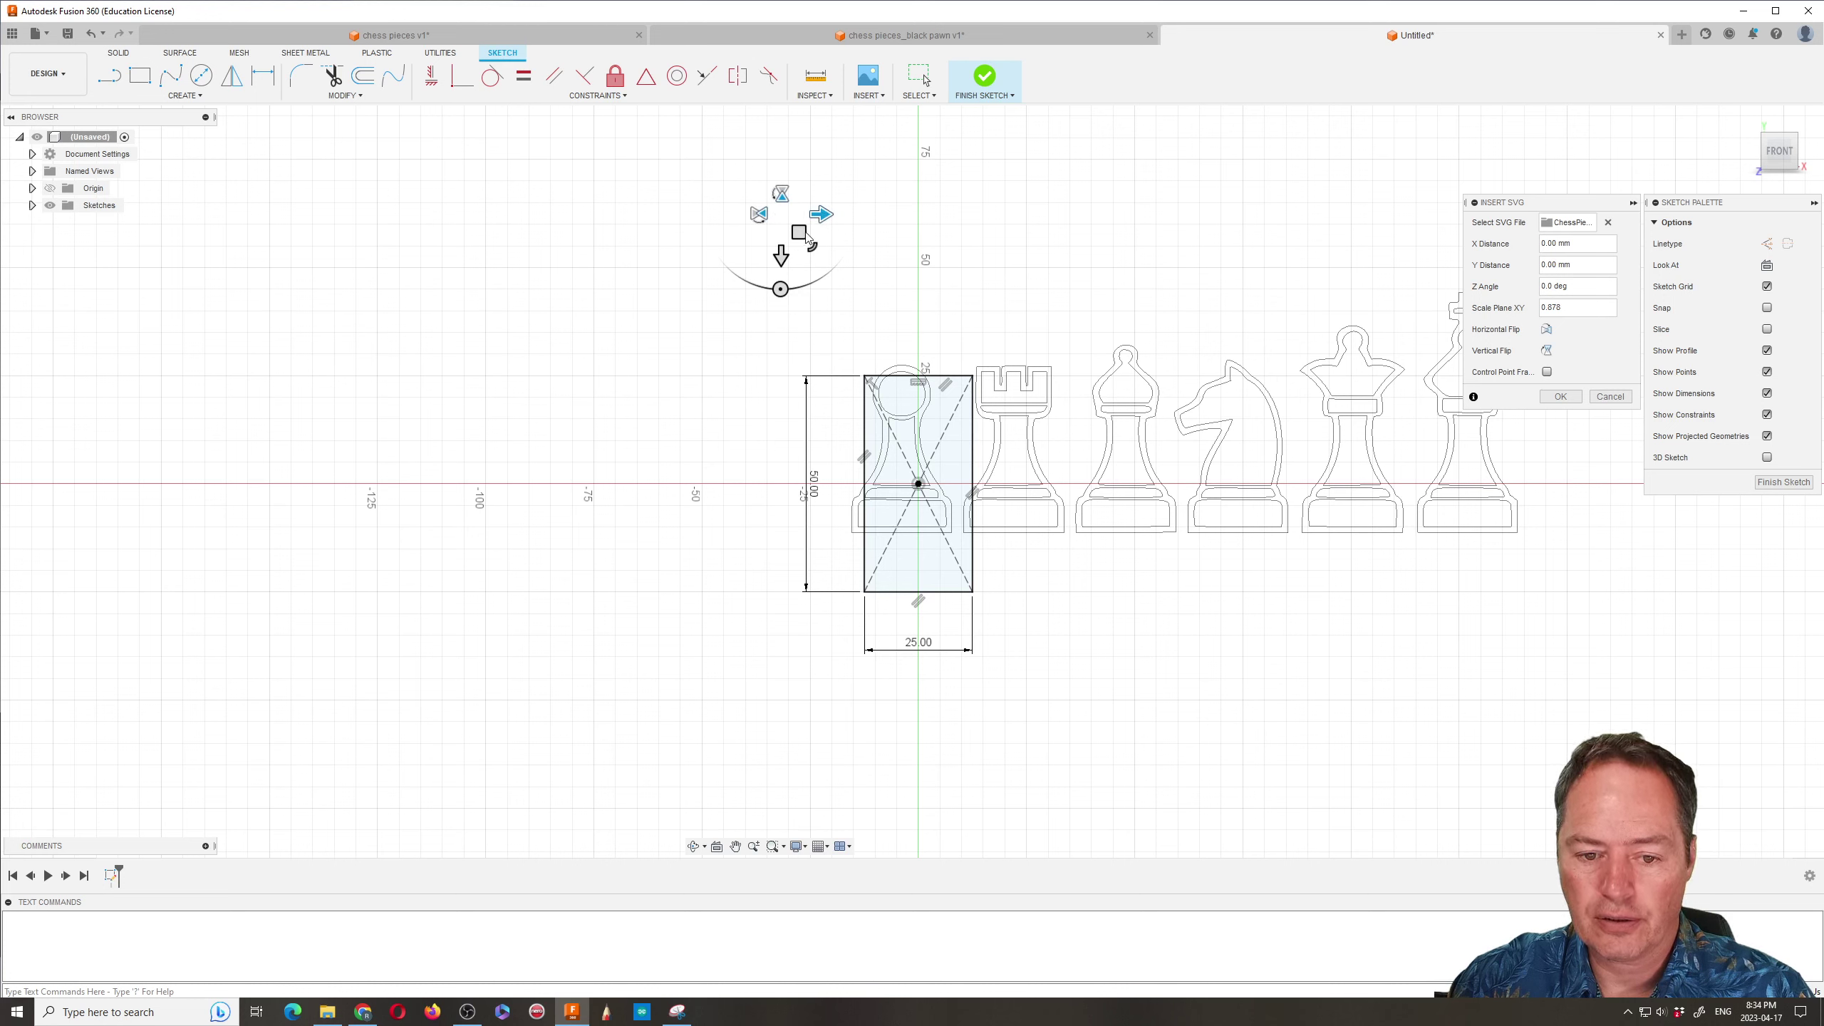
left_click_drag(799, 231, 799, 246)
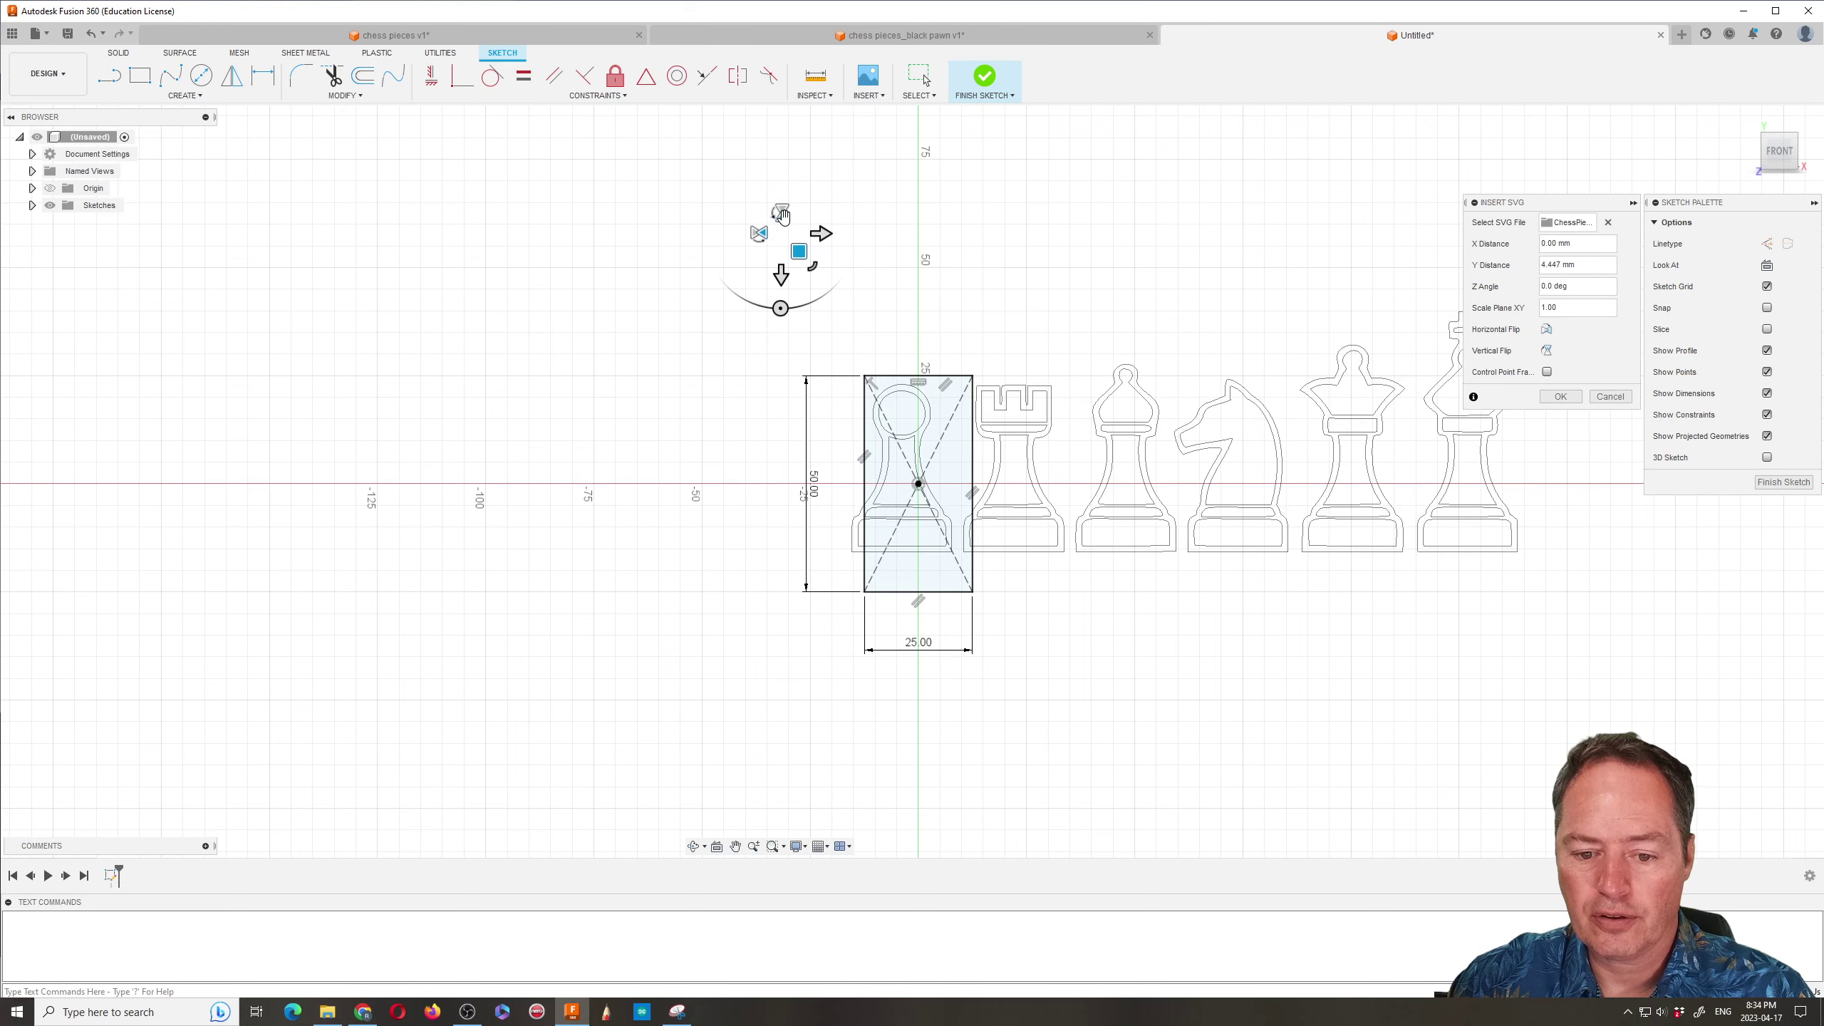
Test flip and mirror, nudge the outlines, rotate them 15 degrees, and confirm placement
left_click(783, 216)
left_click(782, 216)
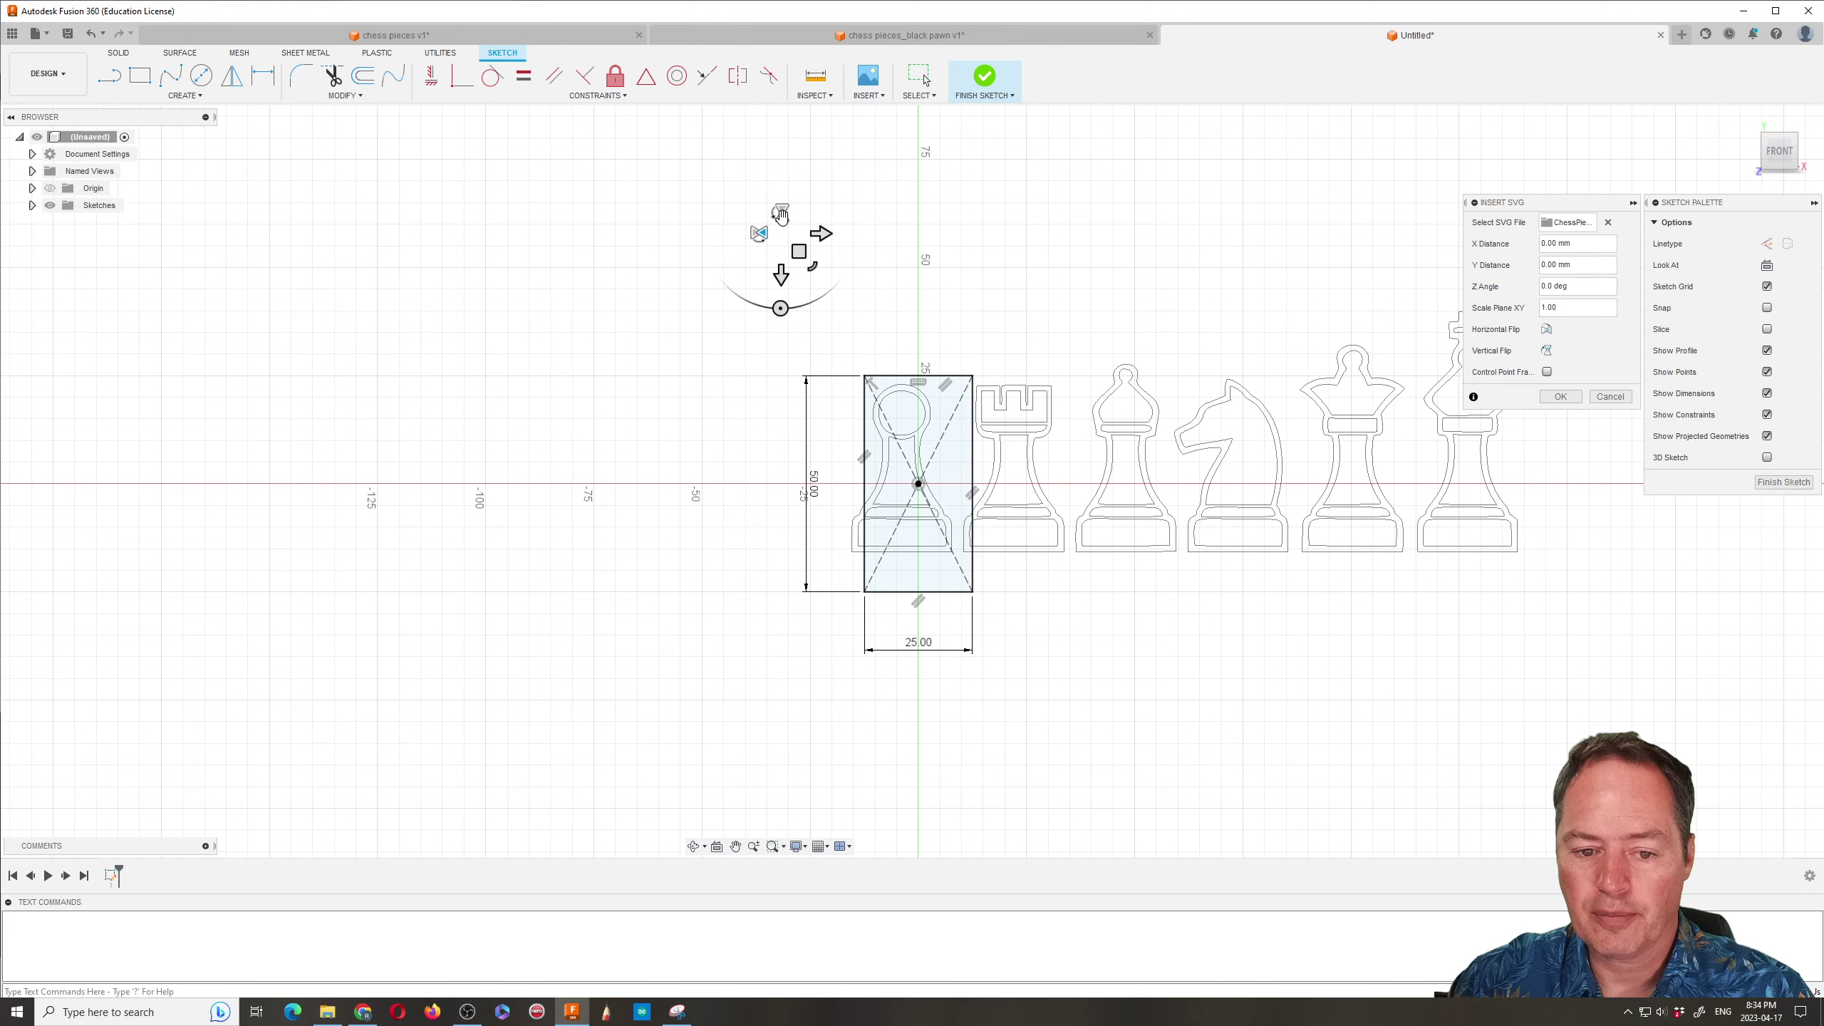
left_click(759, 232)
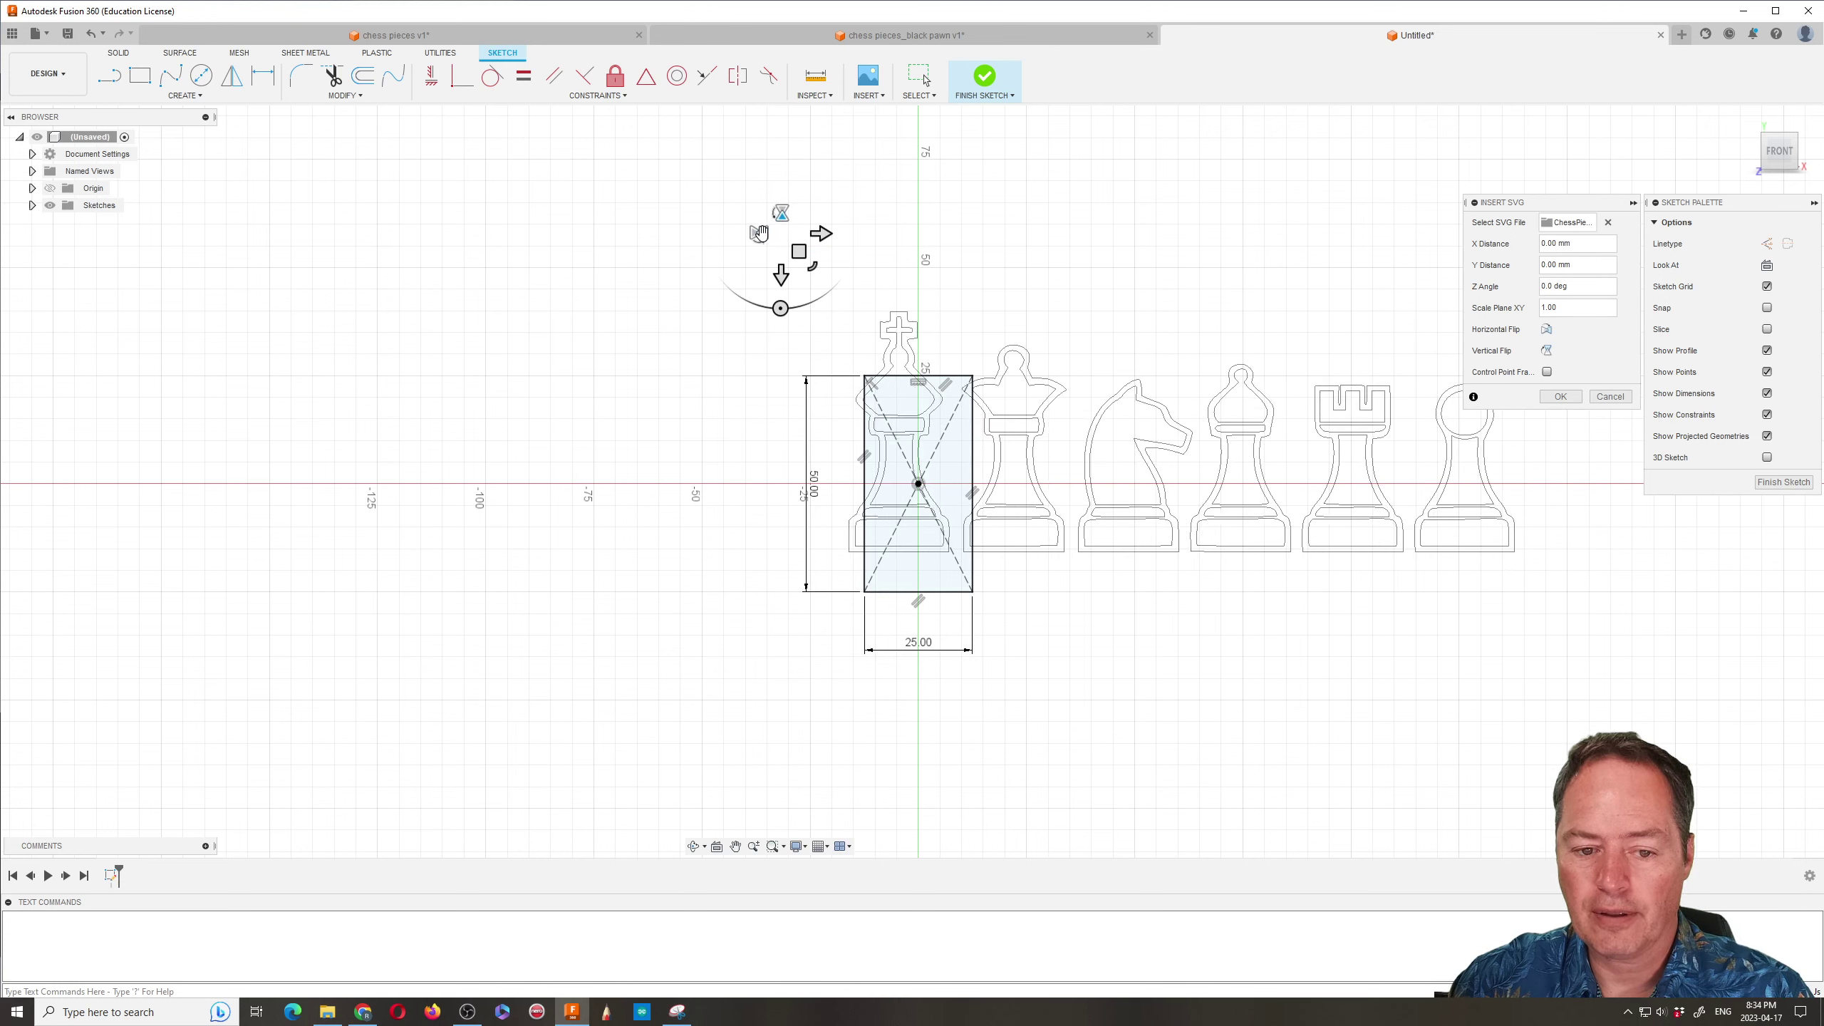
left_click(759, 232)
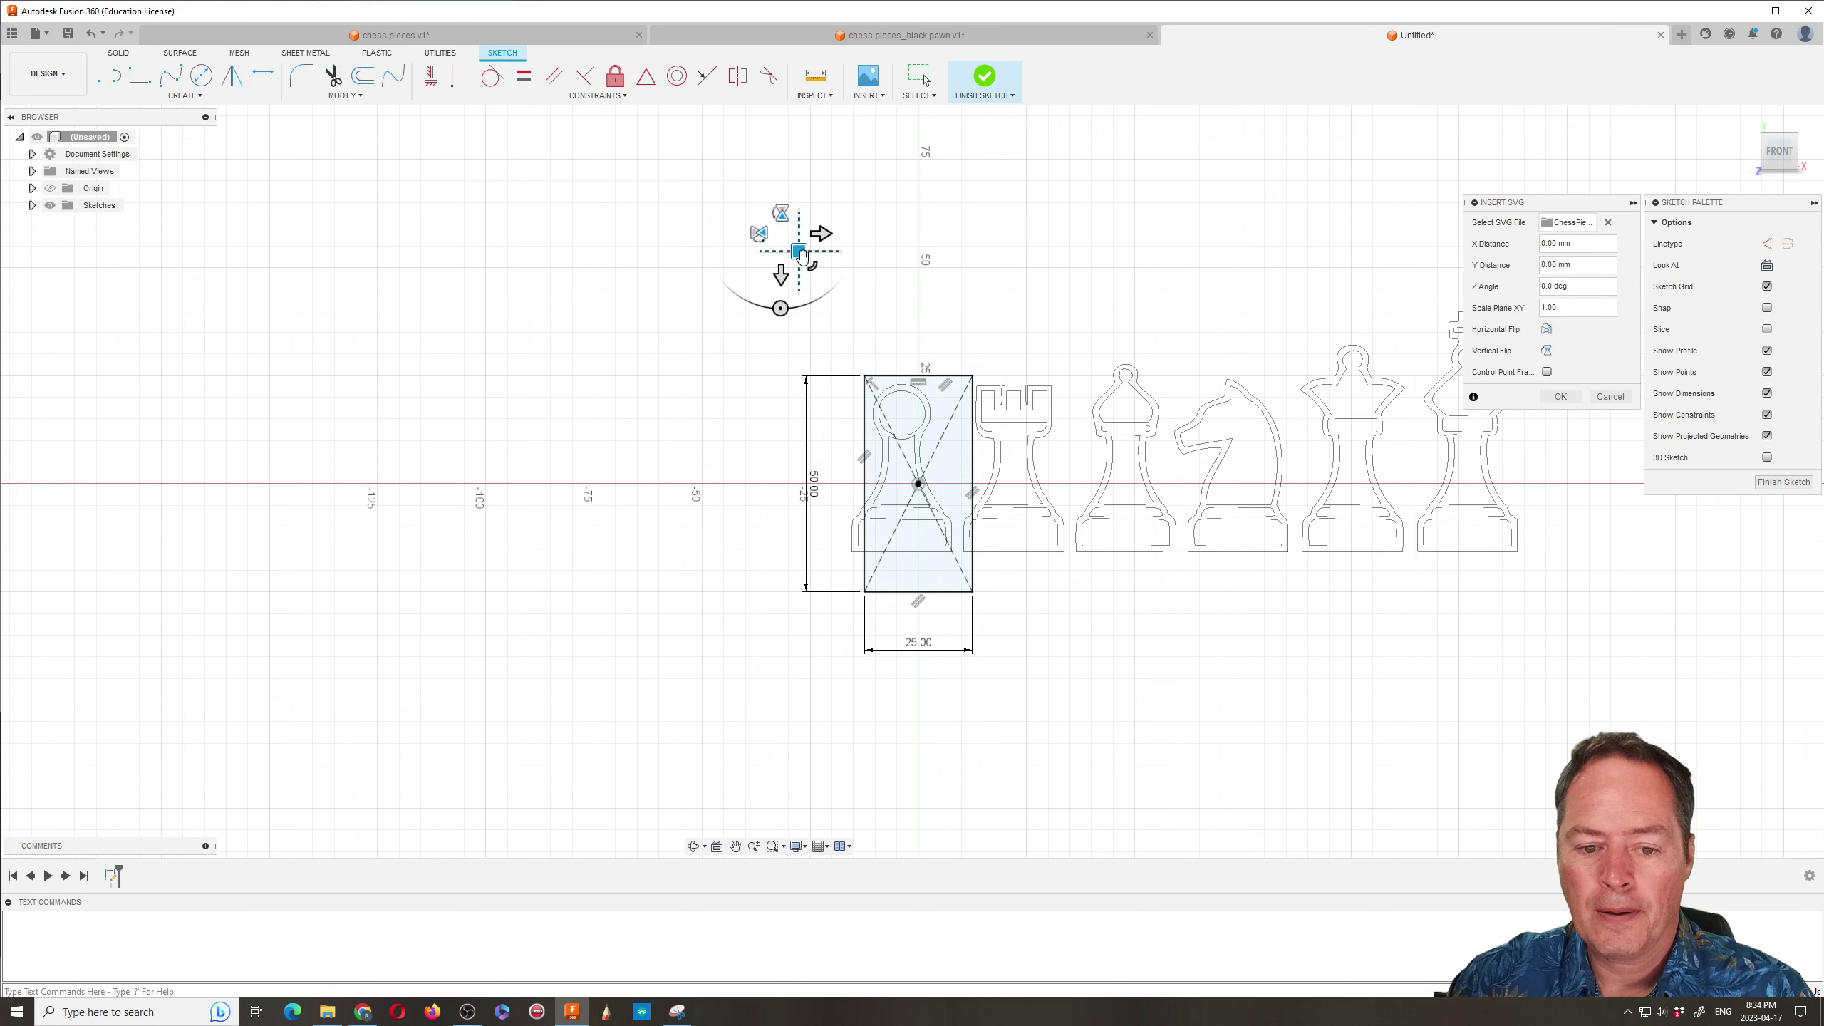
left_click_drag(799, 251, 817, 275)
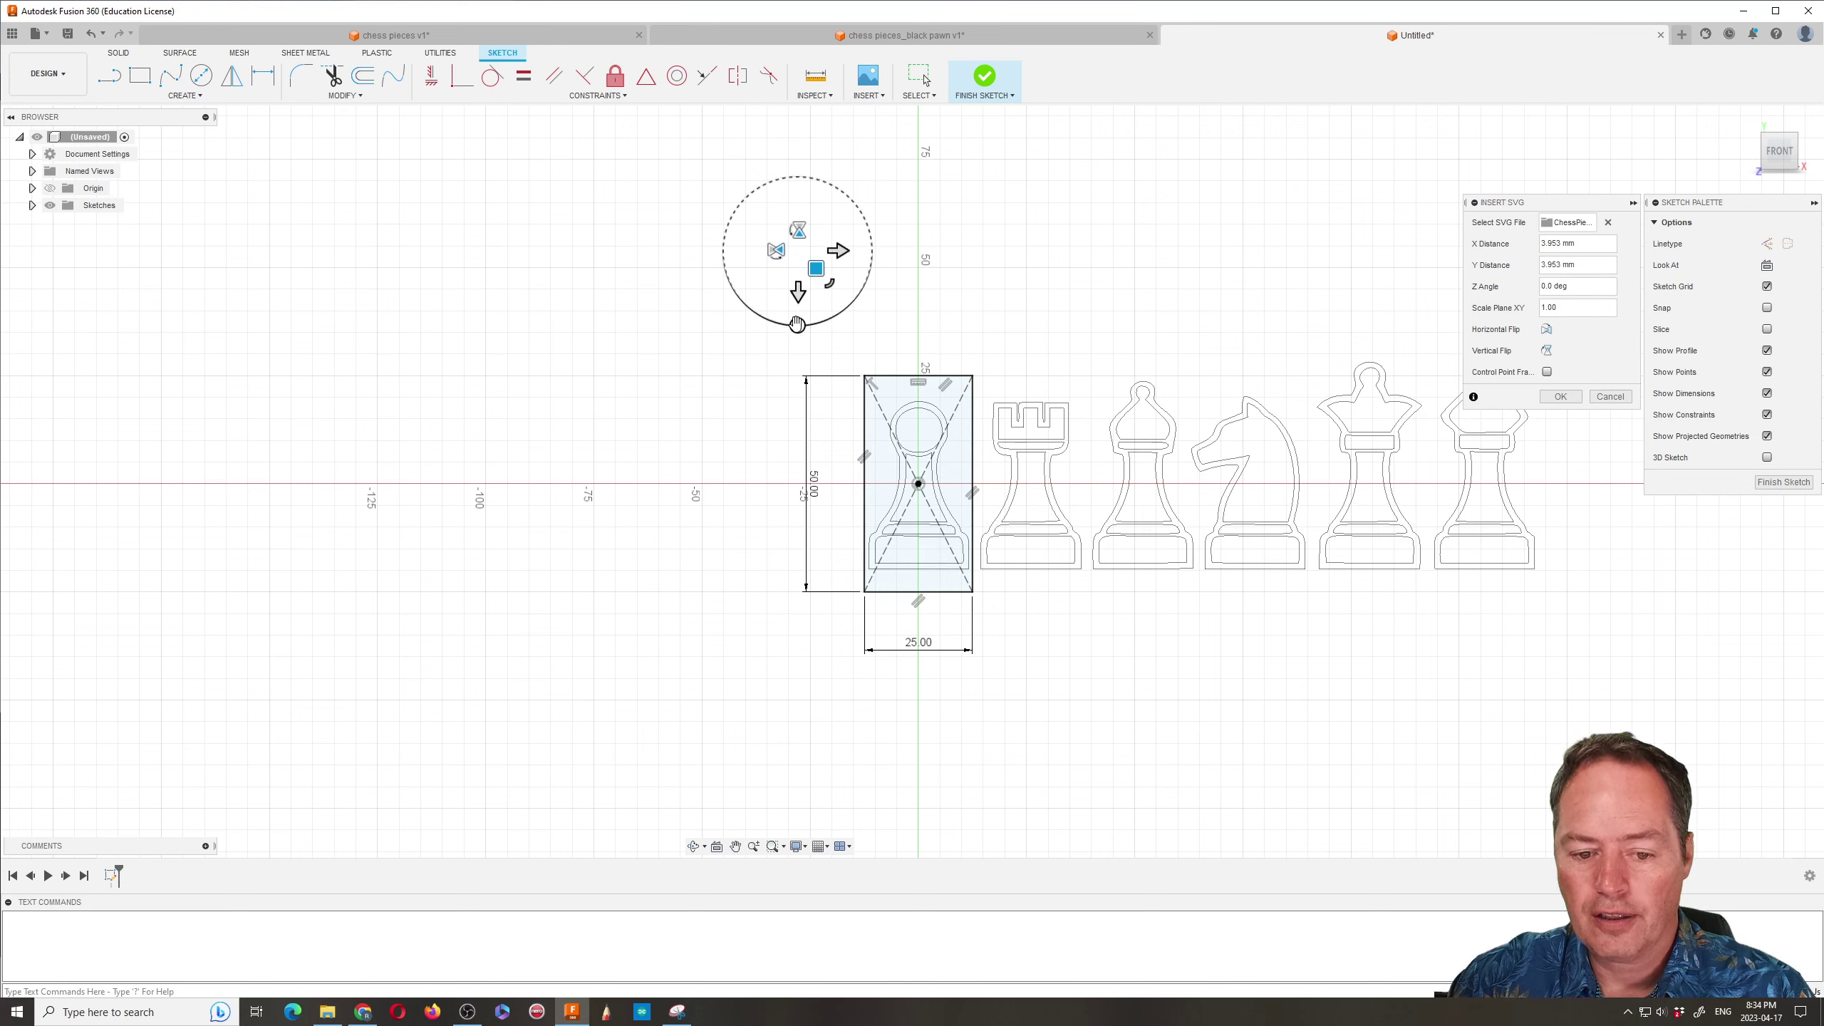
mouse_move(797, 323)
left_mouse_down()
mouse_move(782, 332)
mouse_move(836, 310)
mouse_move(800, 330)
left_mouse_up()
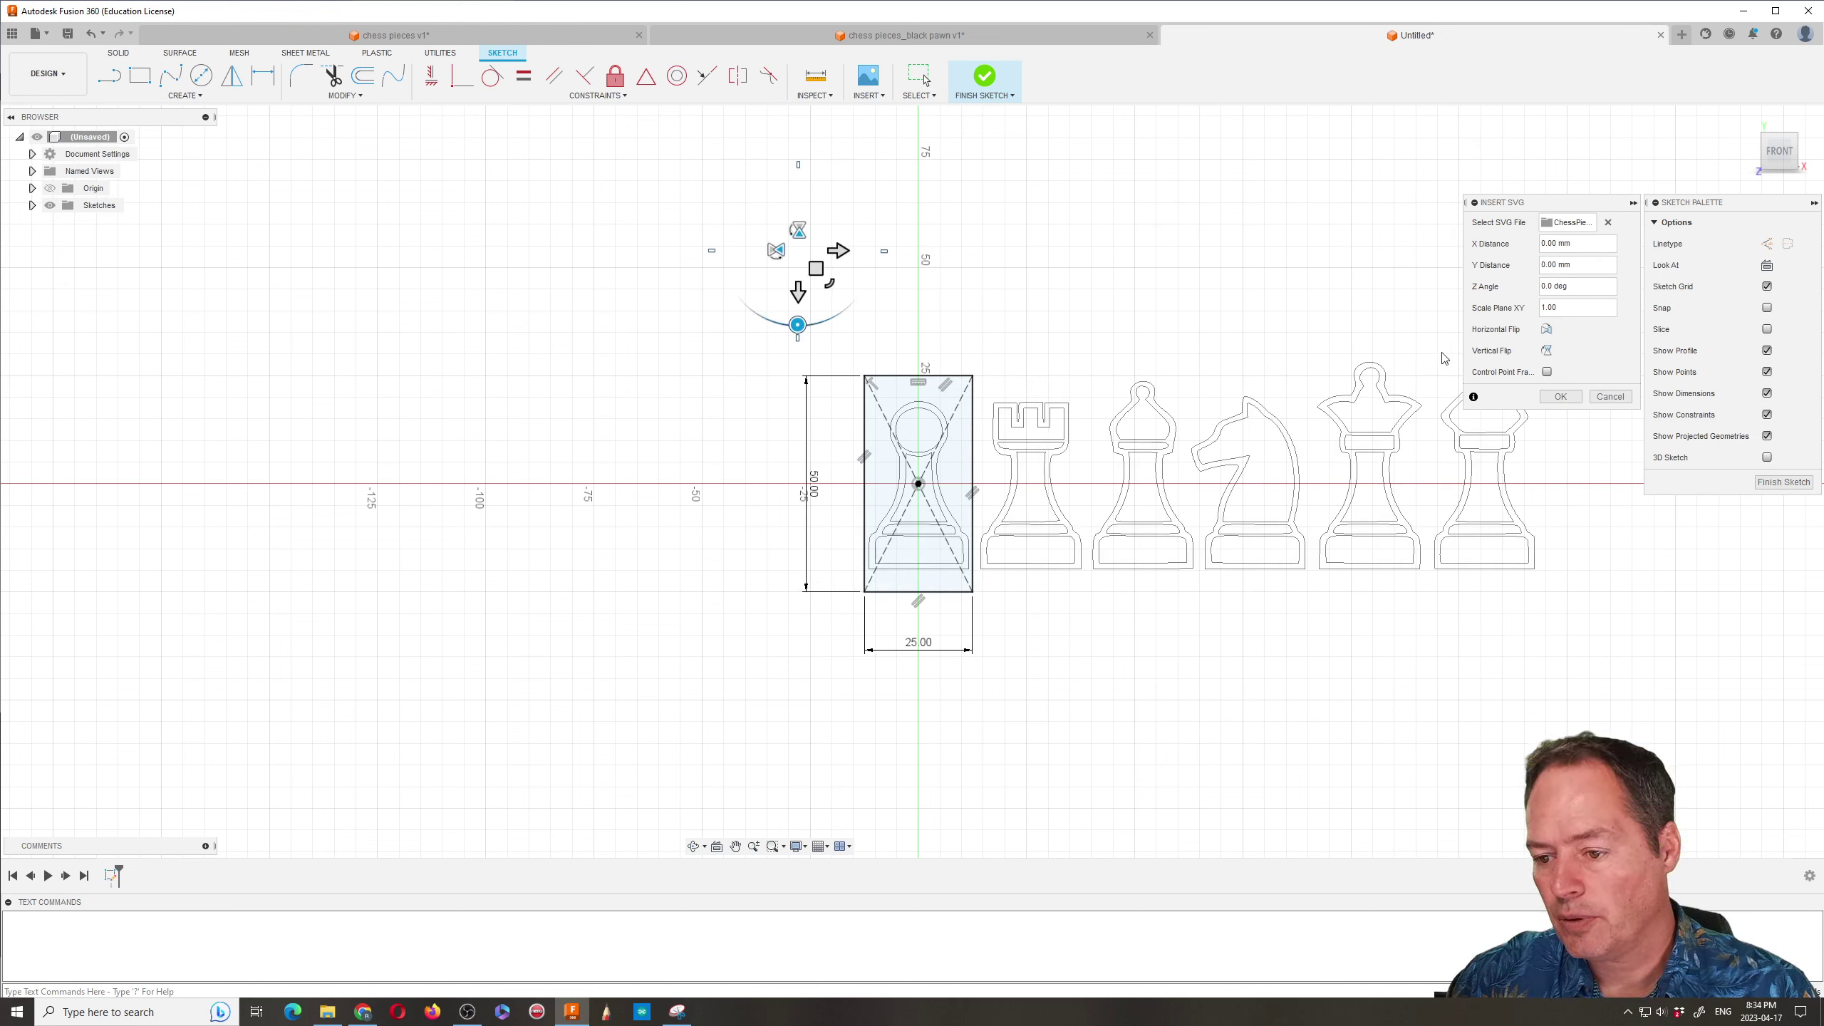
left_click(1560, 397)
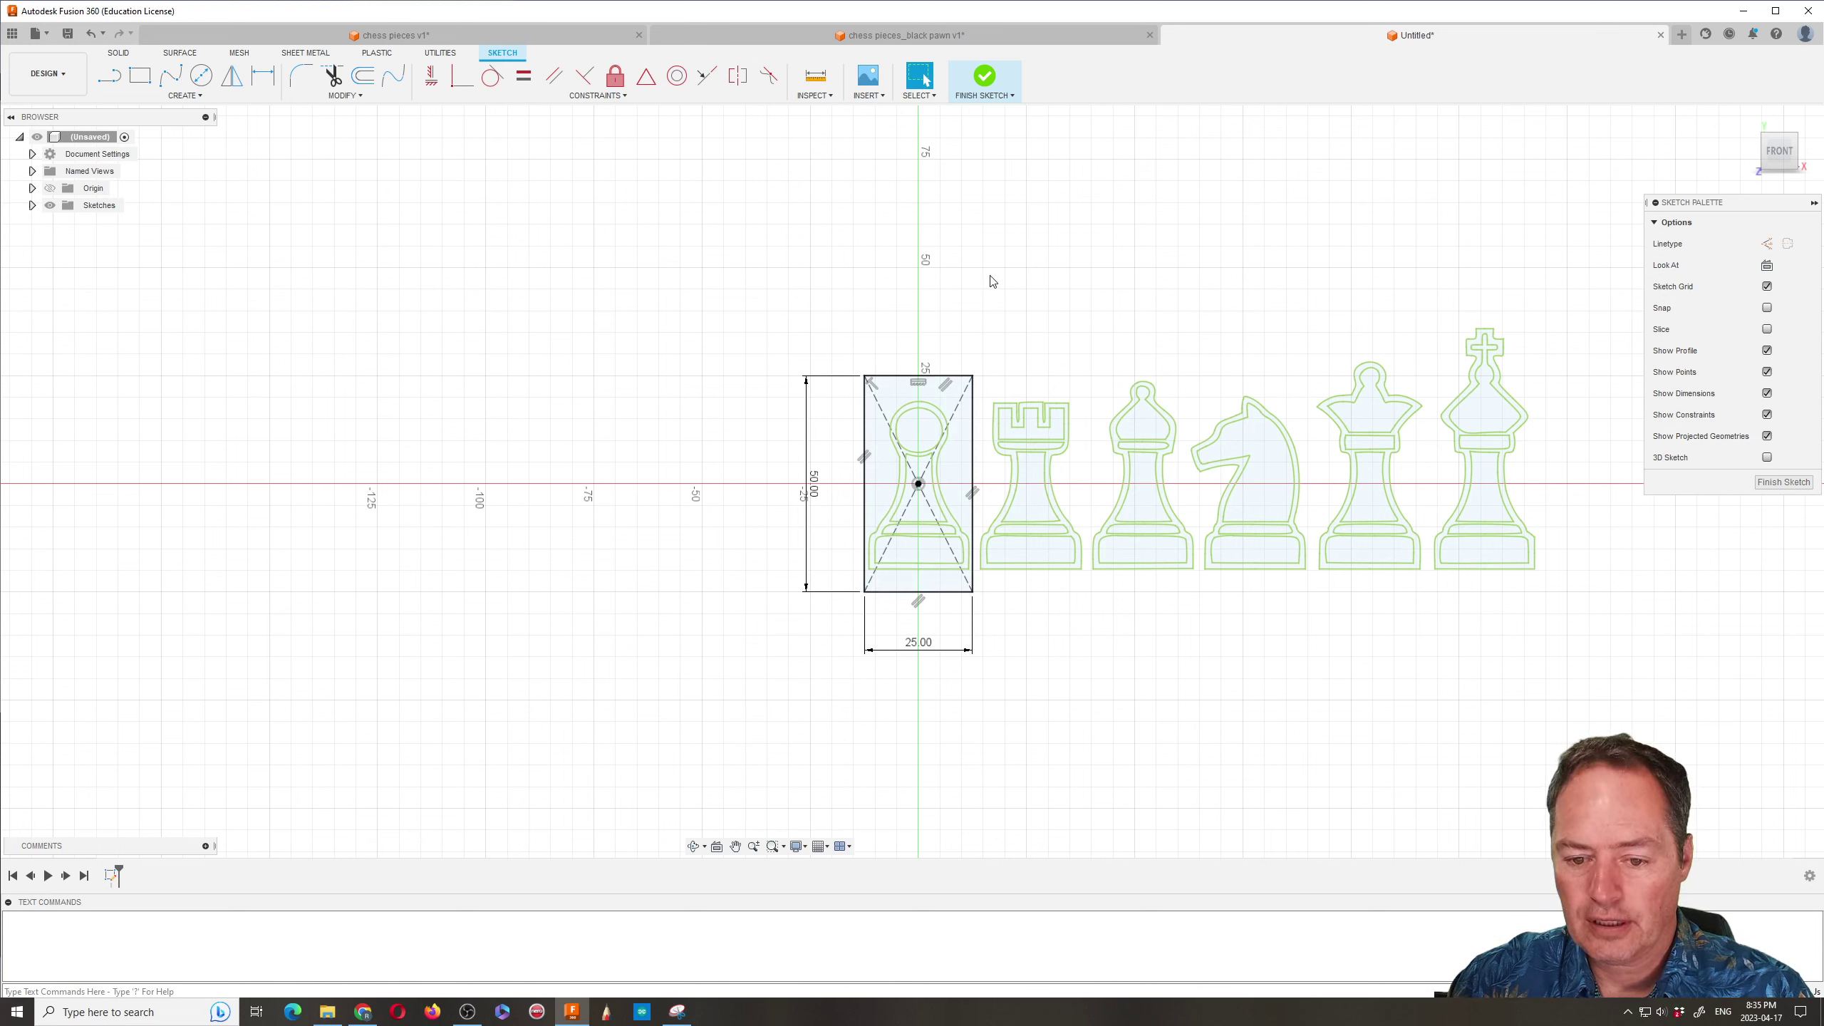
Window-select the rook, bishop, knight, queen and king outlines and delete them
mouse_move(990, 275)
left_mouse_down()
mouse_move(1020, 585)
mouse_move(1580, 609)
mouse_move(1577, 627)
left_mouse_up()
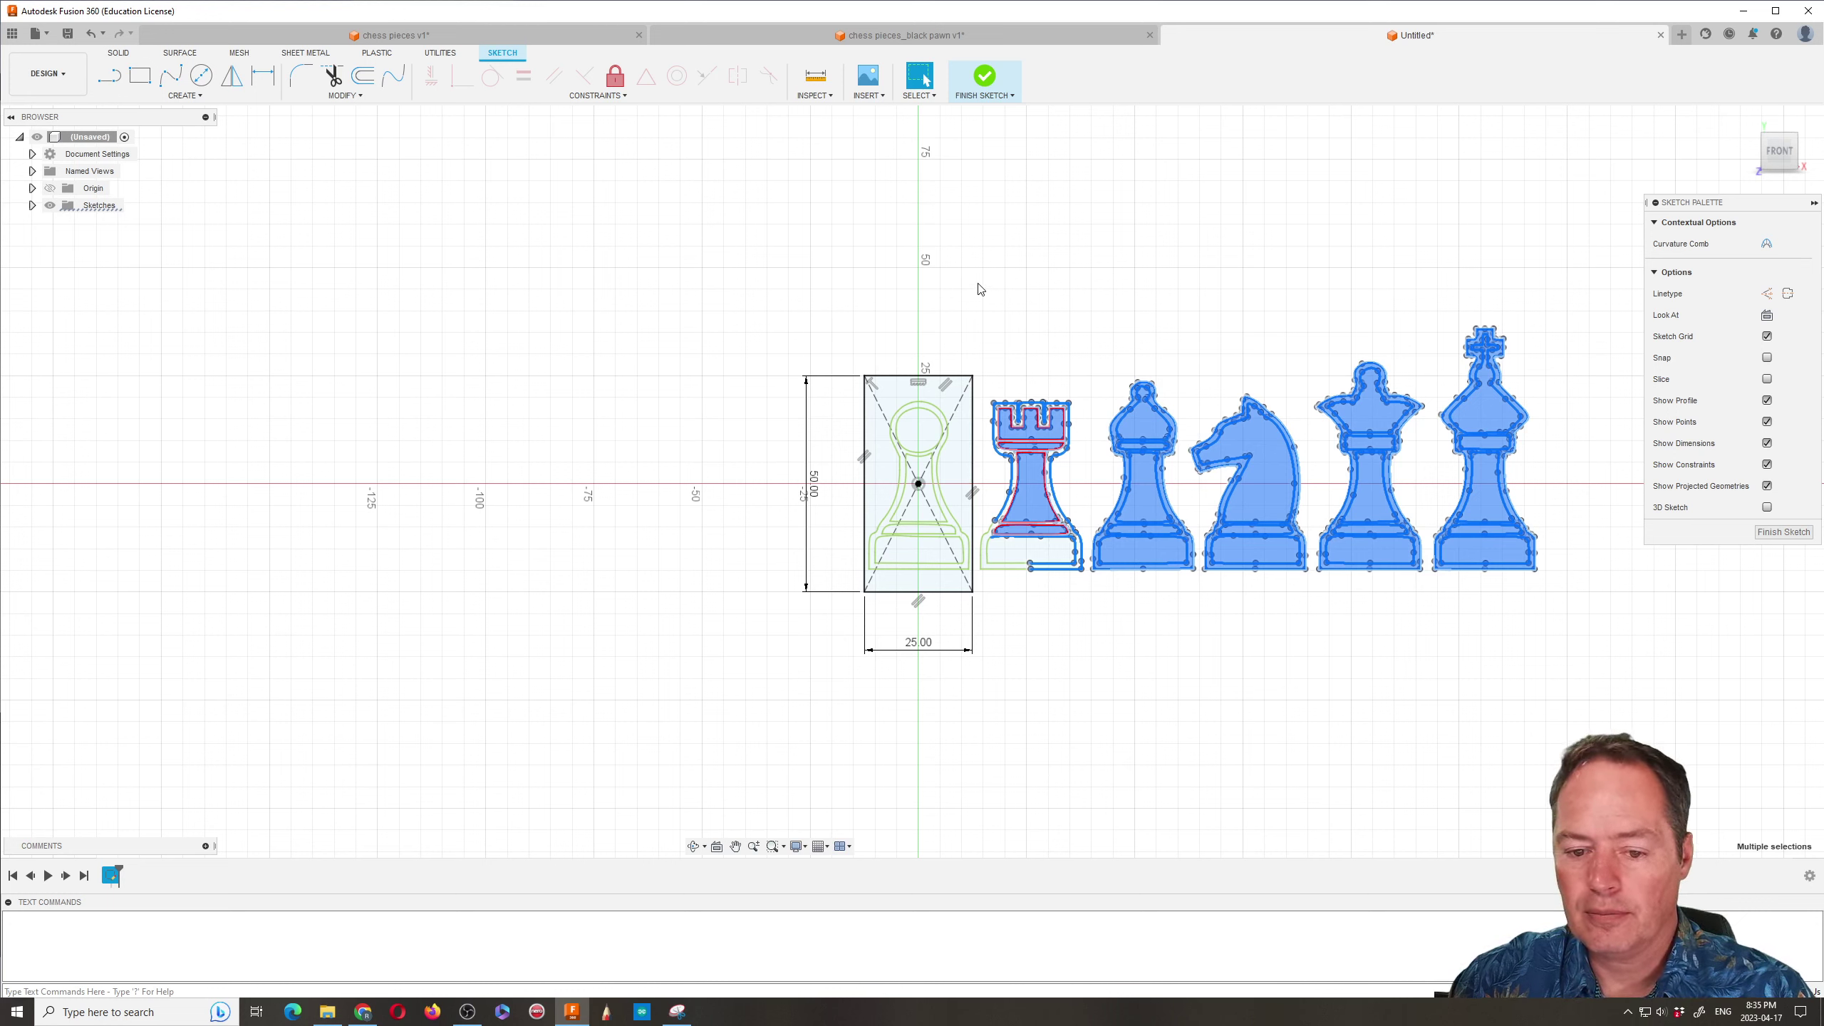
left_click_drag(978, 284, 1592, 637)
left_click(1227, 265)
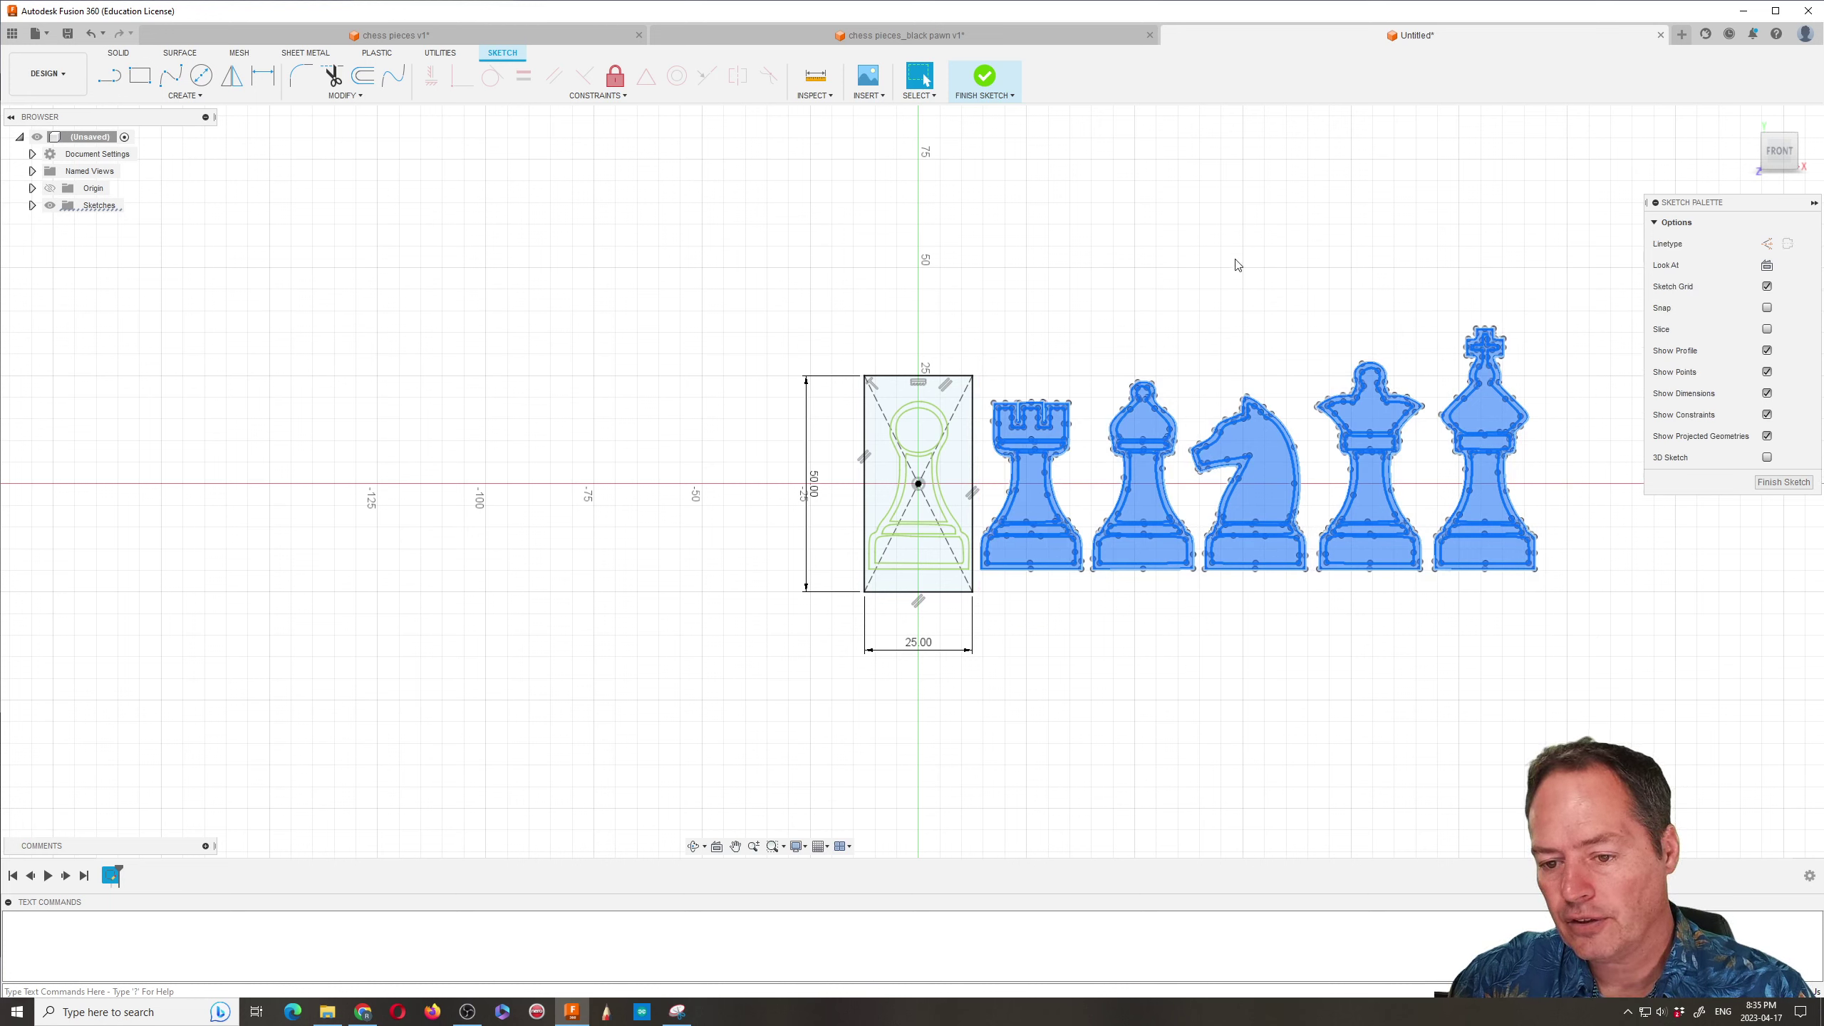
mouse_move(1230, 300)
left_mouse_down()
mouse_move(1301, 514)
mouse_move(1586, 598)
left_mouse_up()
left_click(1516, 274)
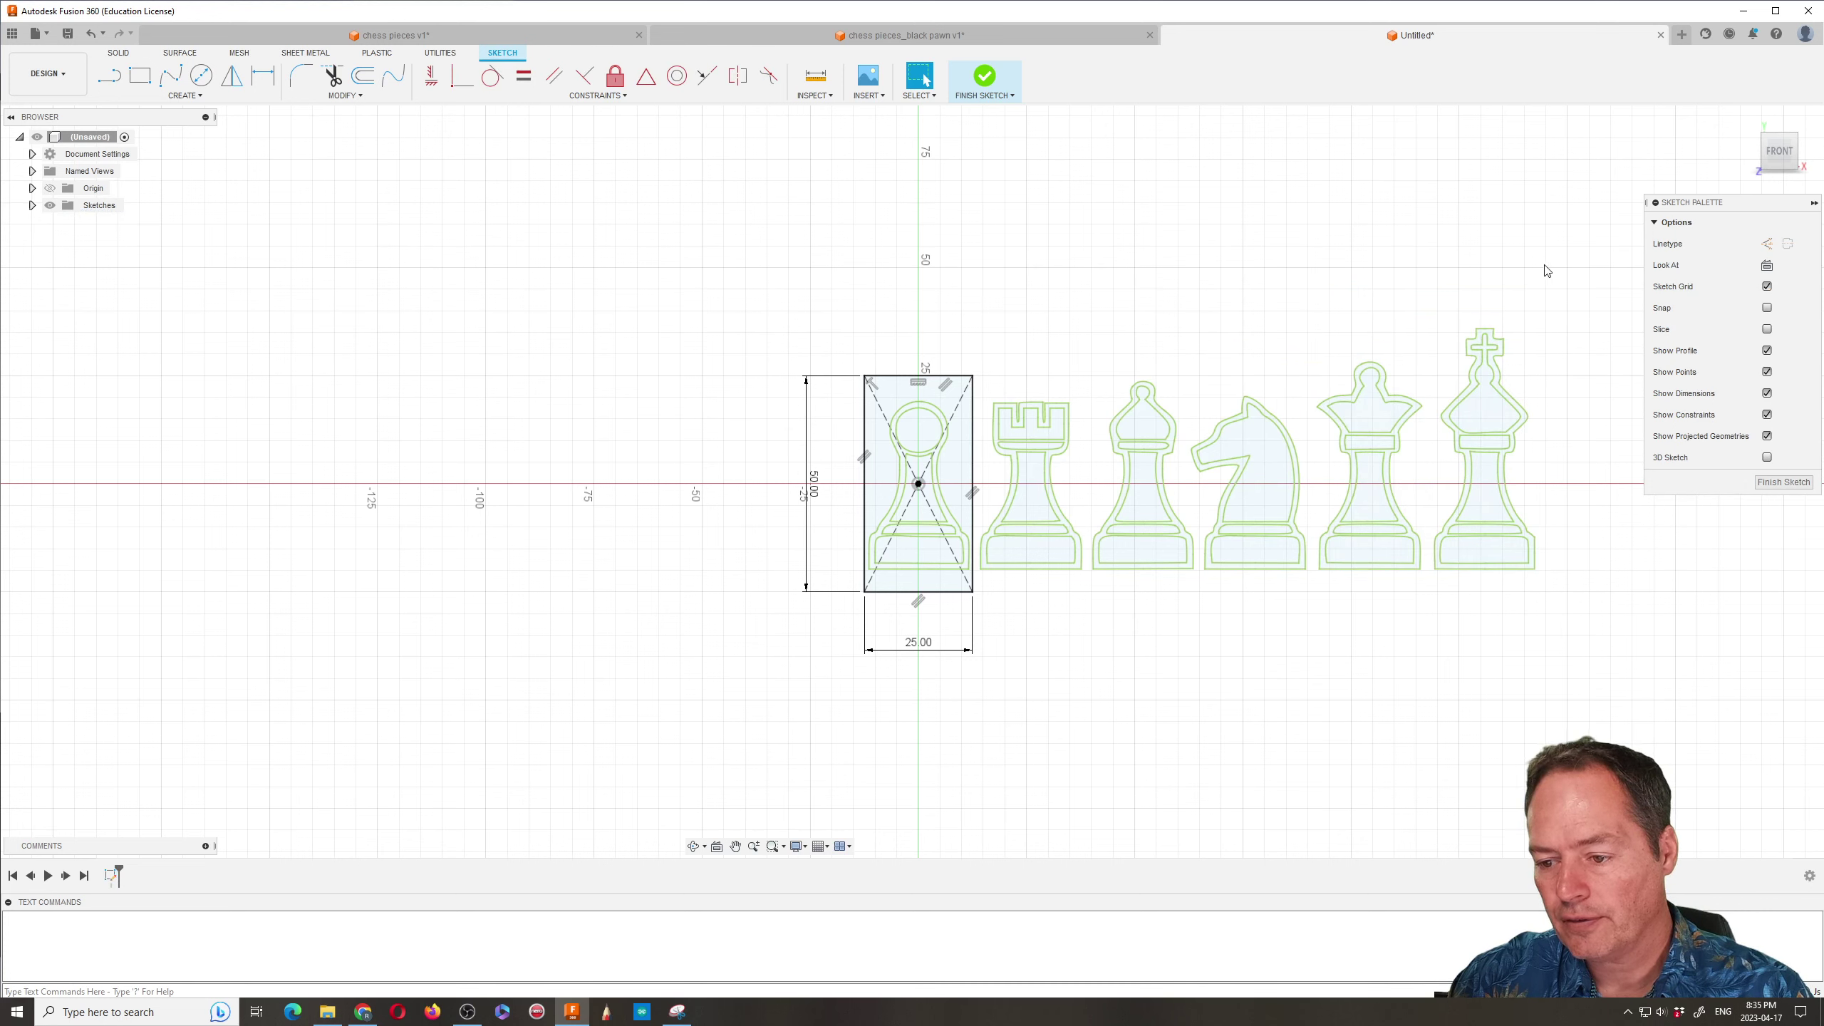
left_click_drag(1513, 356, 1032, 622)
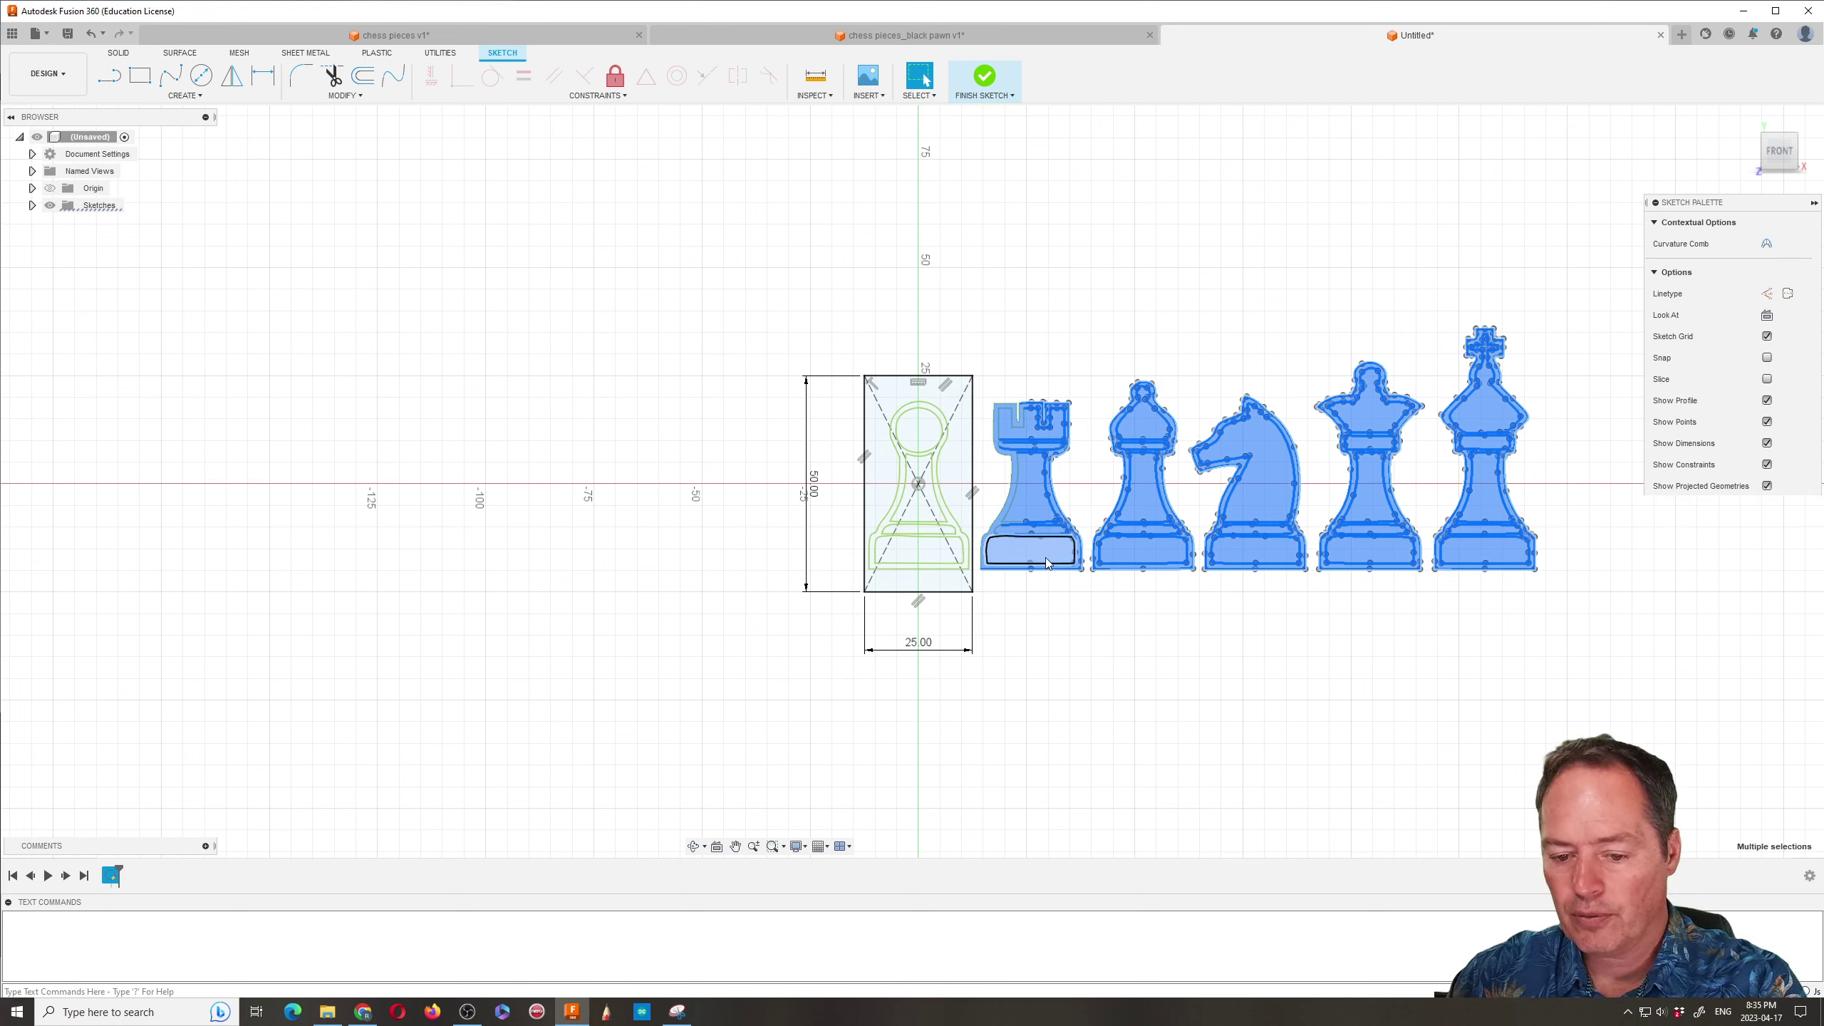
key("Delete")
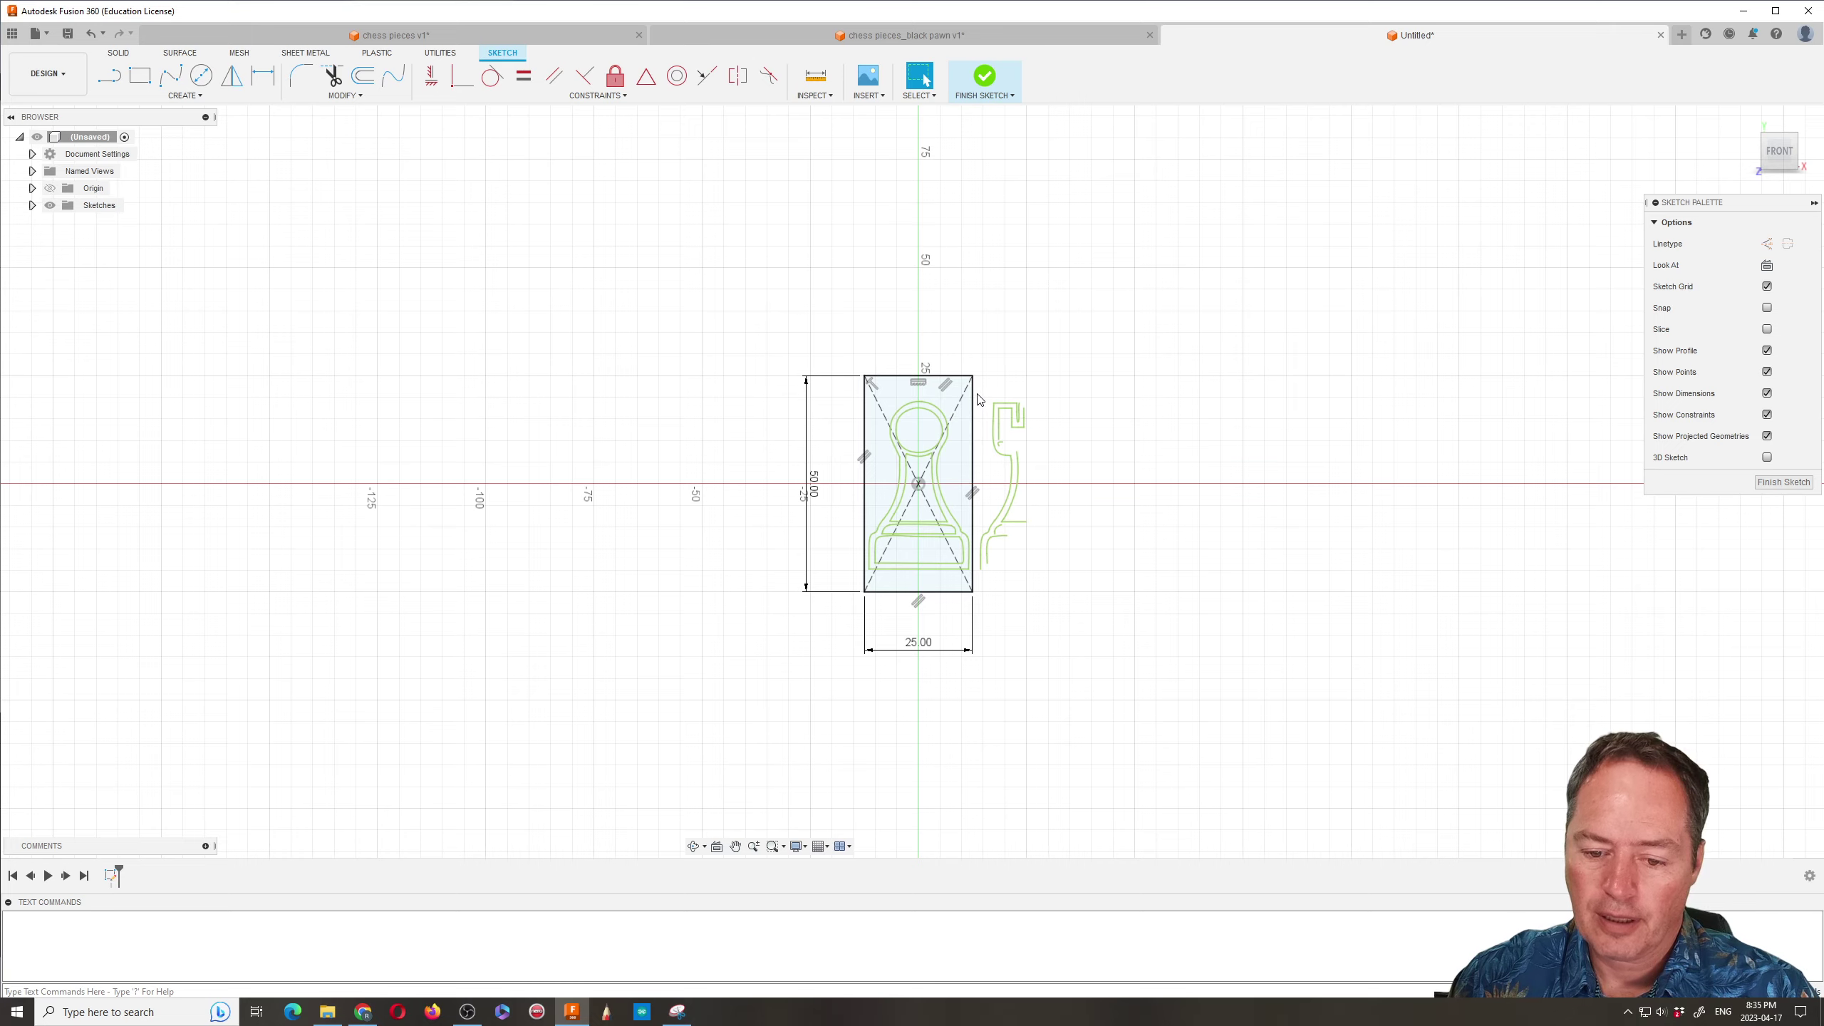
Delete the leftover rook outline fragment and zoom in on the pawn
left_click_drag(979, 399, 1119, 602)
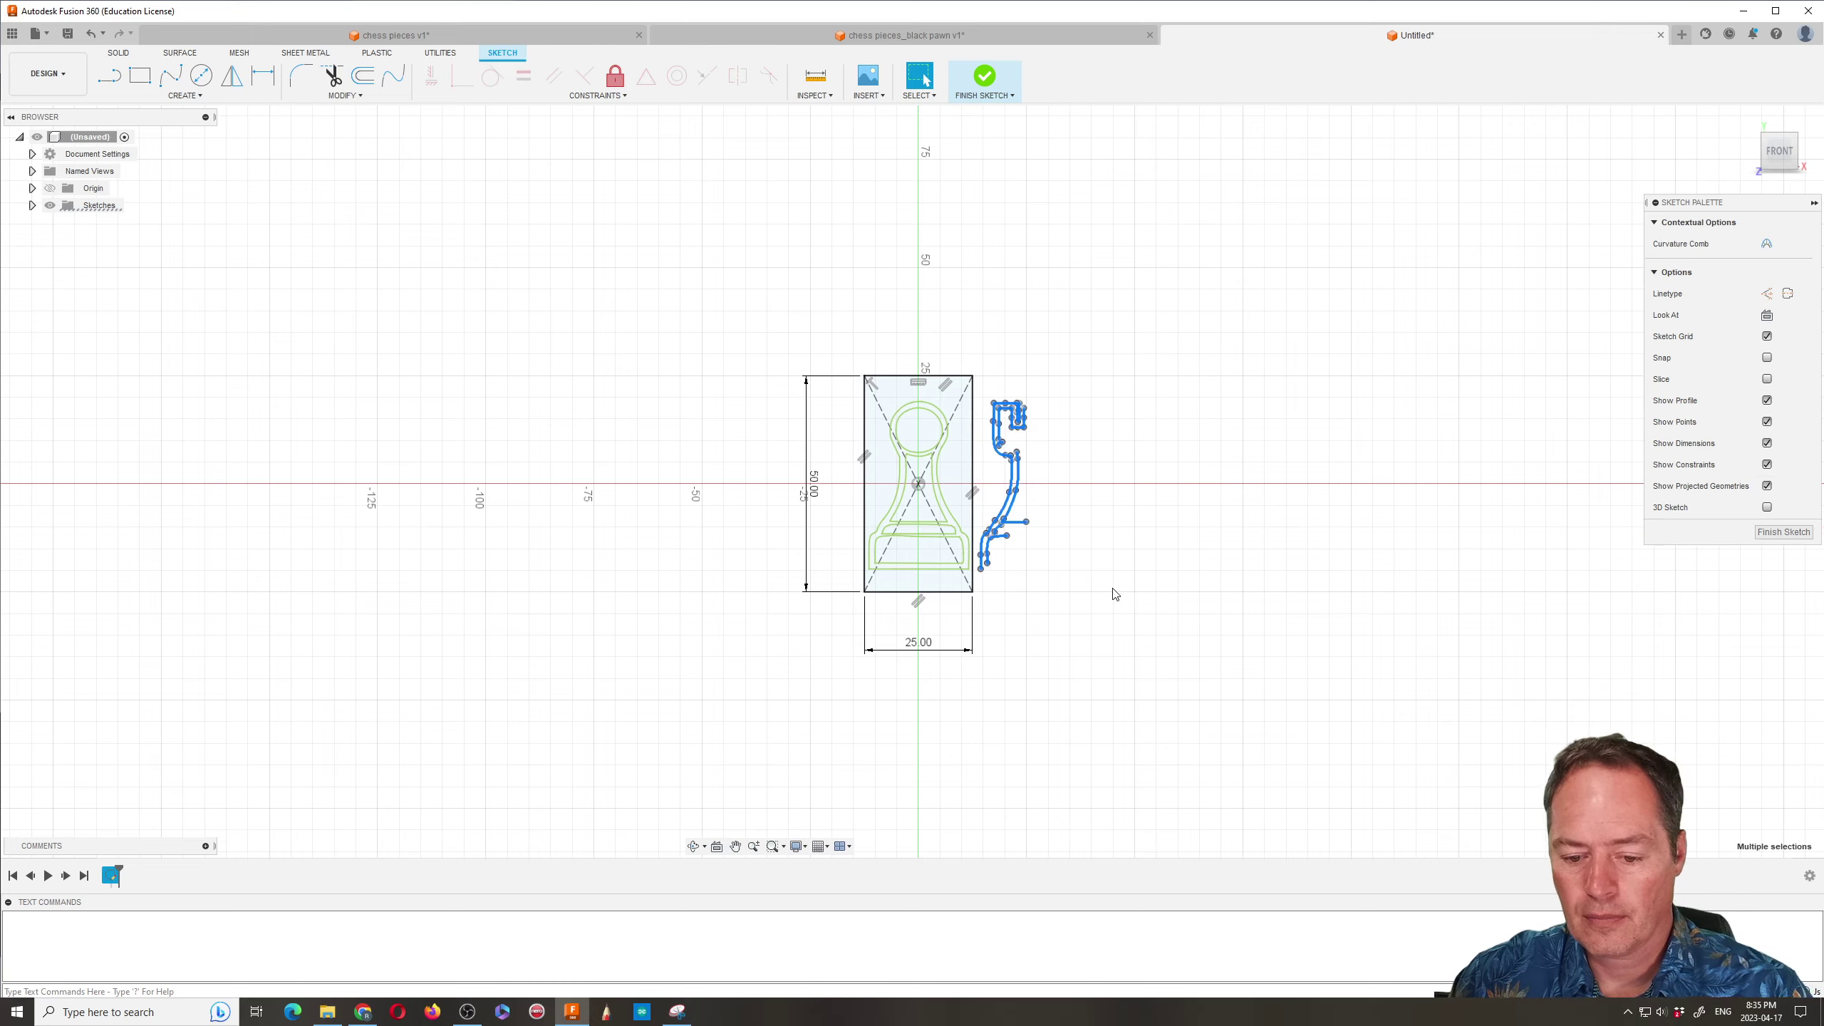
key("Delete")
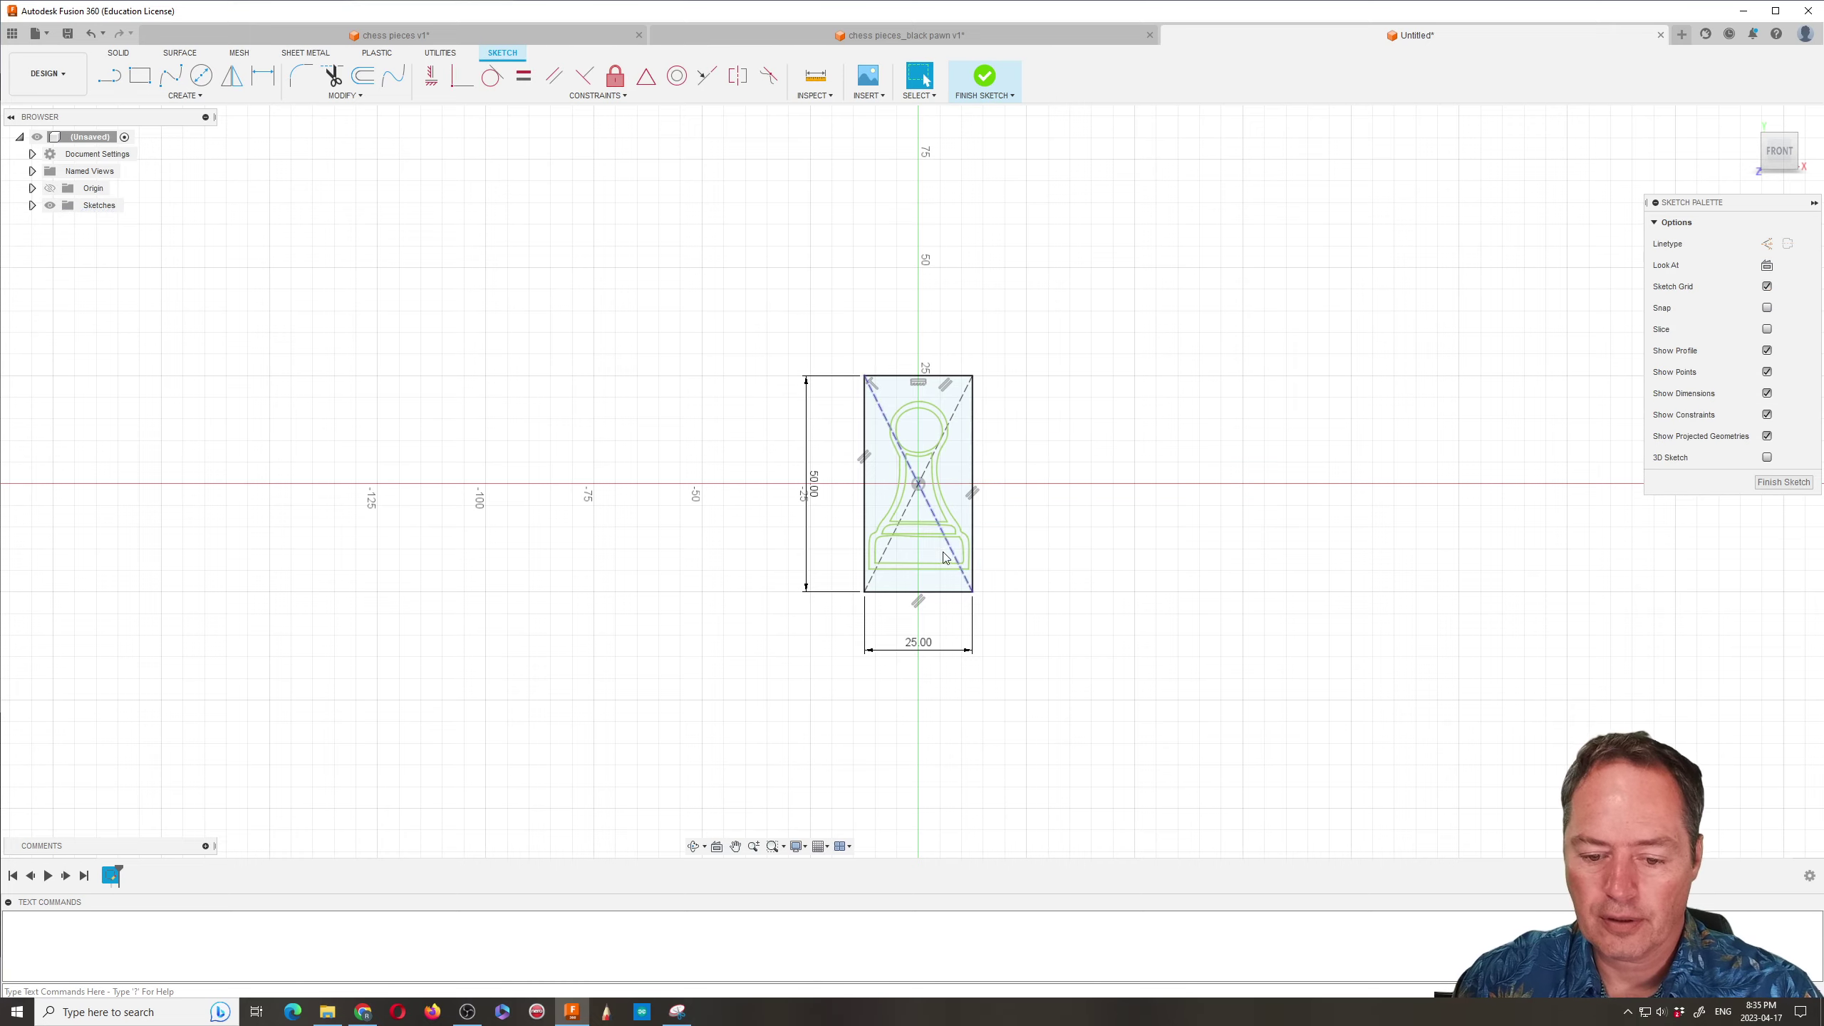
scroll(944, 545, "up", 3)
scroll(919, 395, "up", 3)
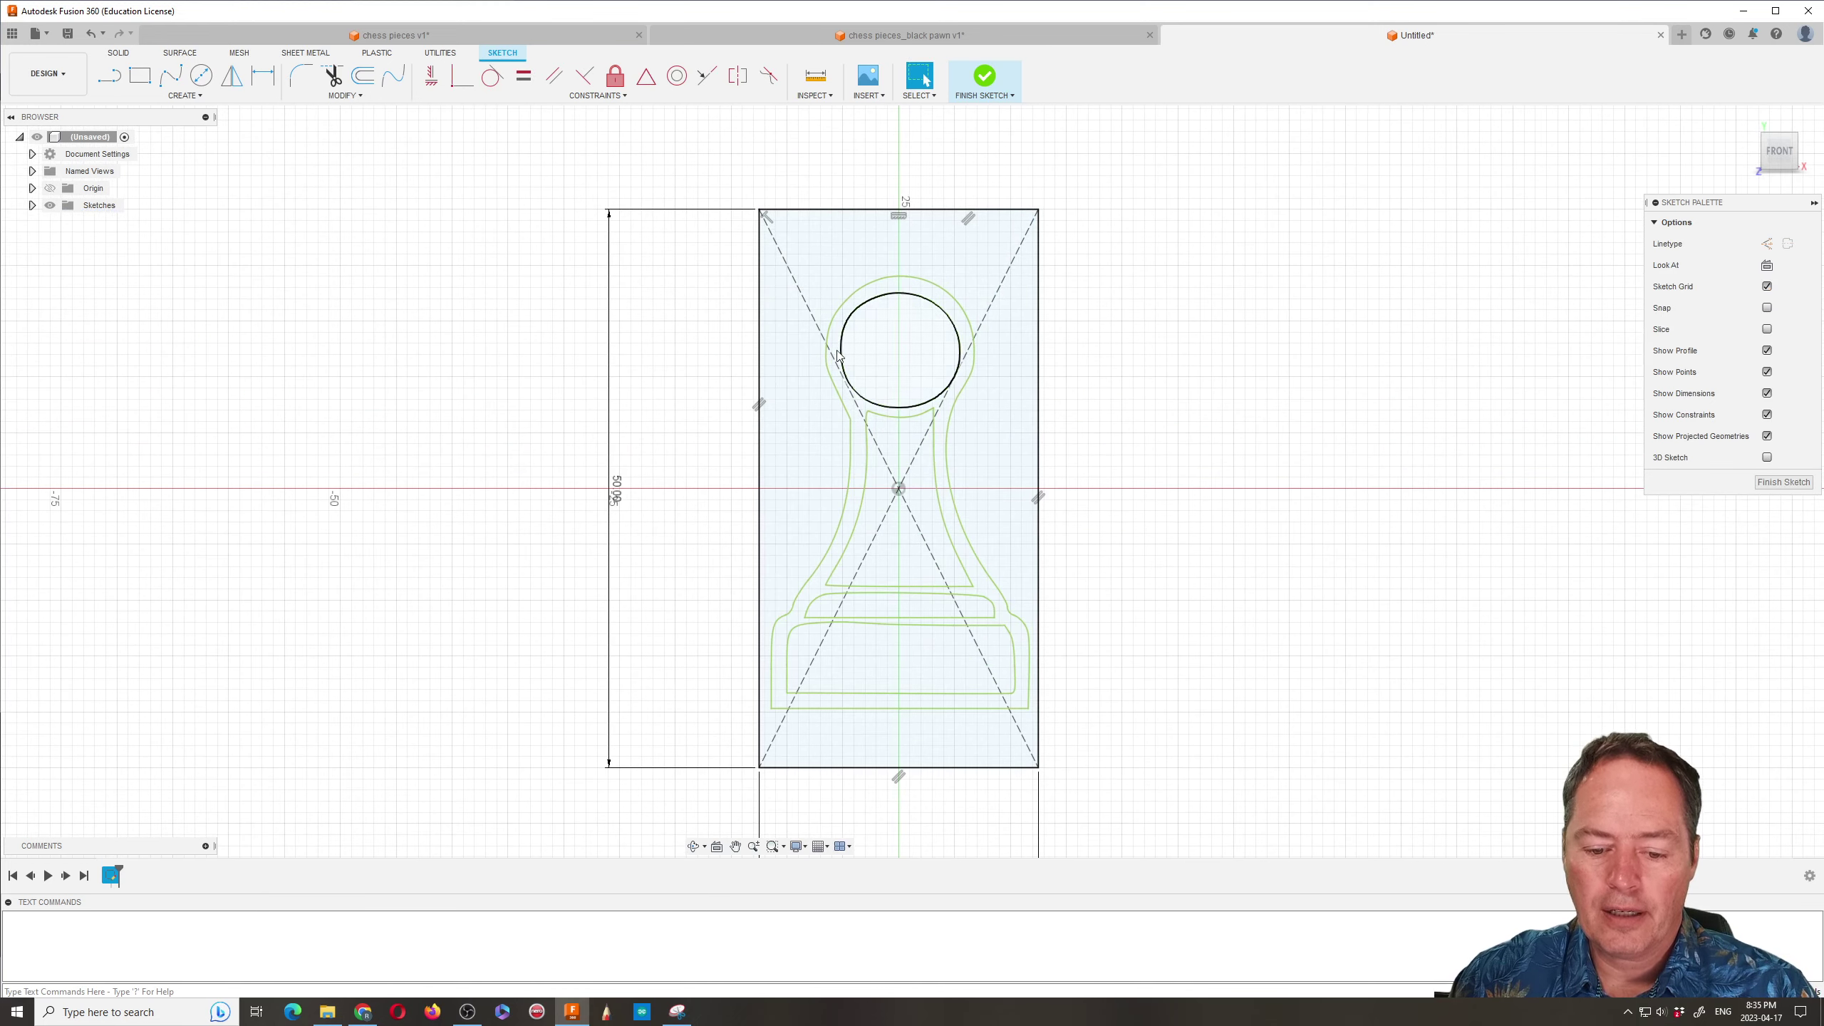
Delete each rectangle edge, both diagonal construction lines and the dimension around the pawn
left_click(759, 424)
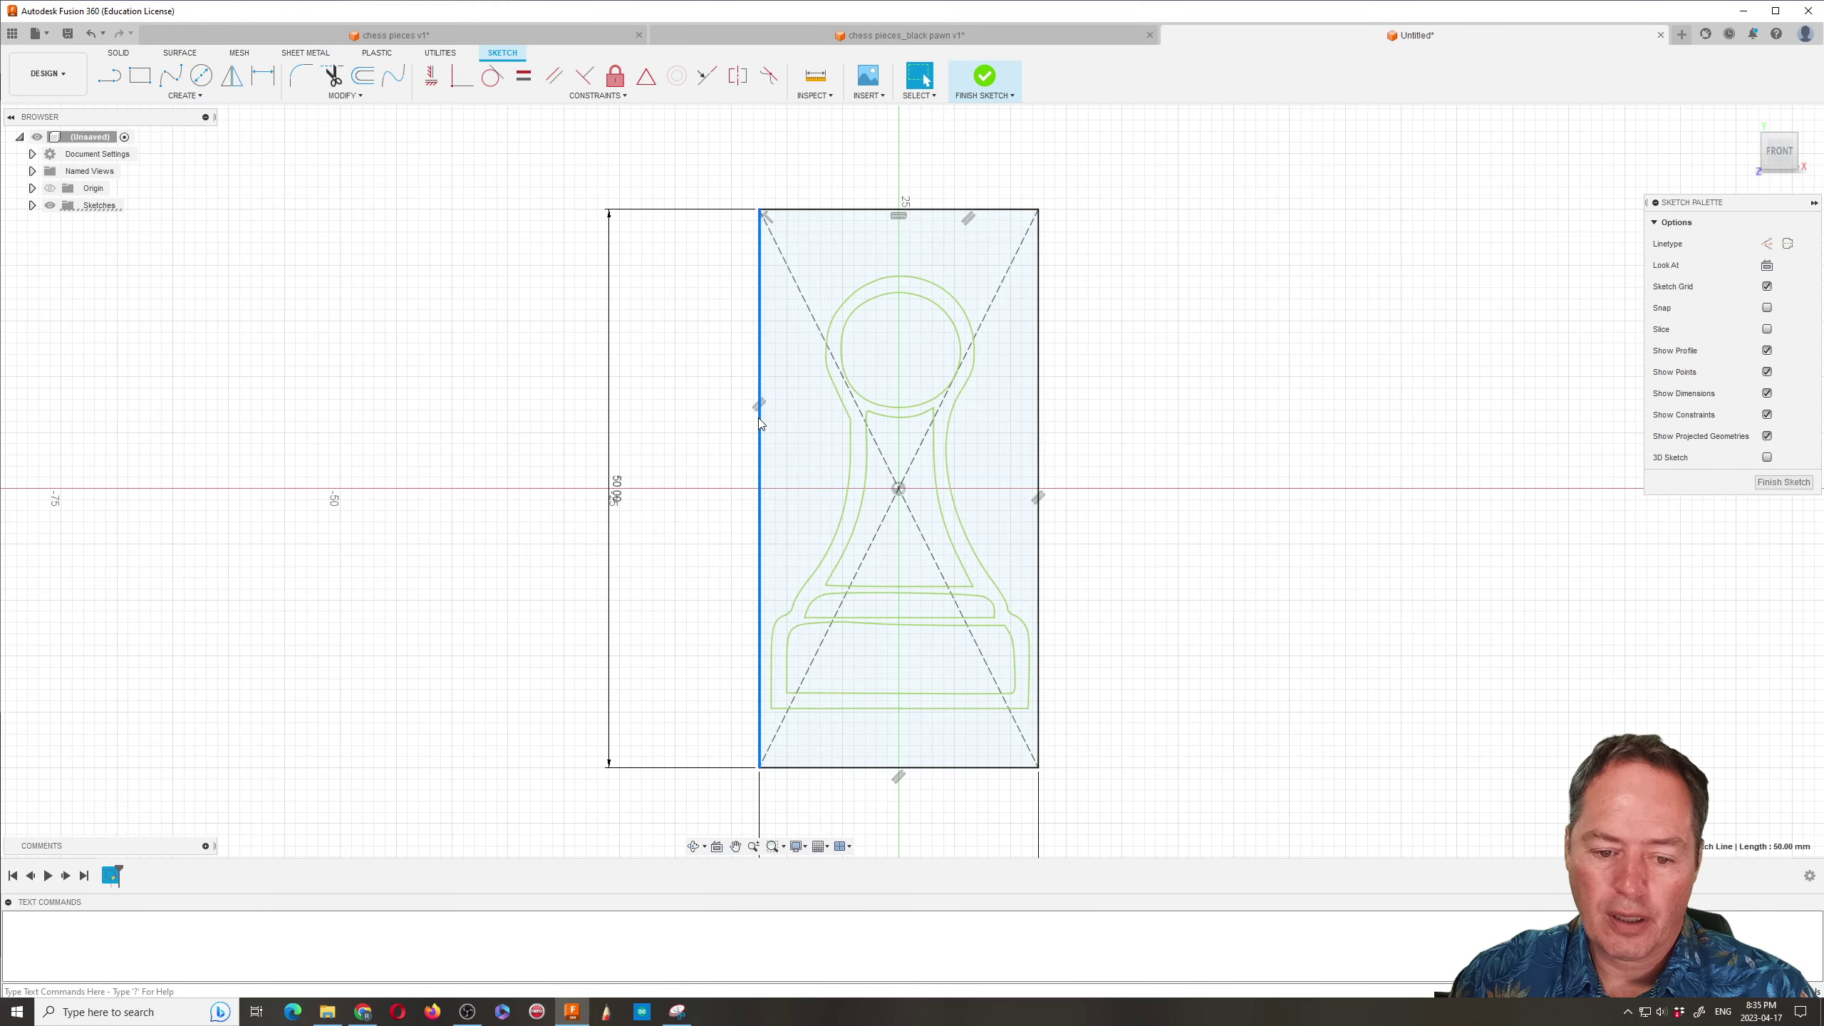
key("Escape")
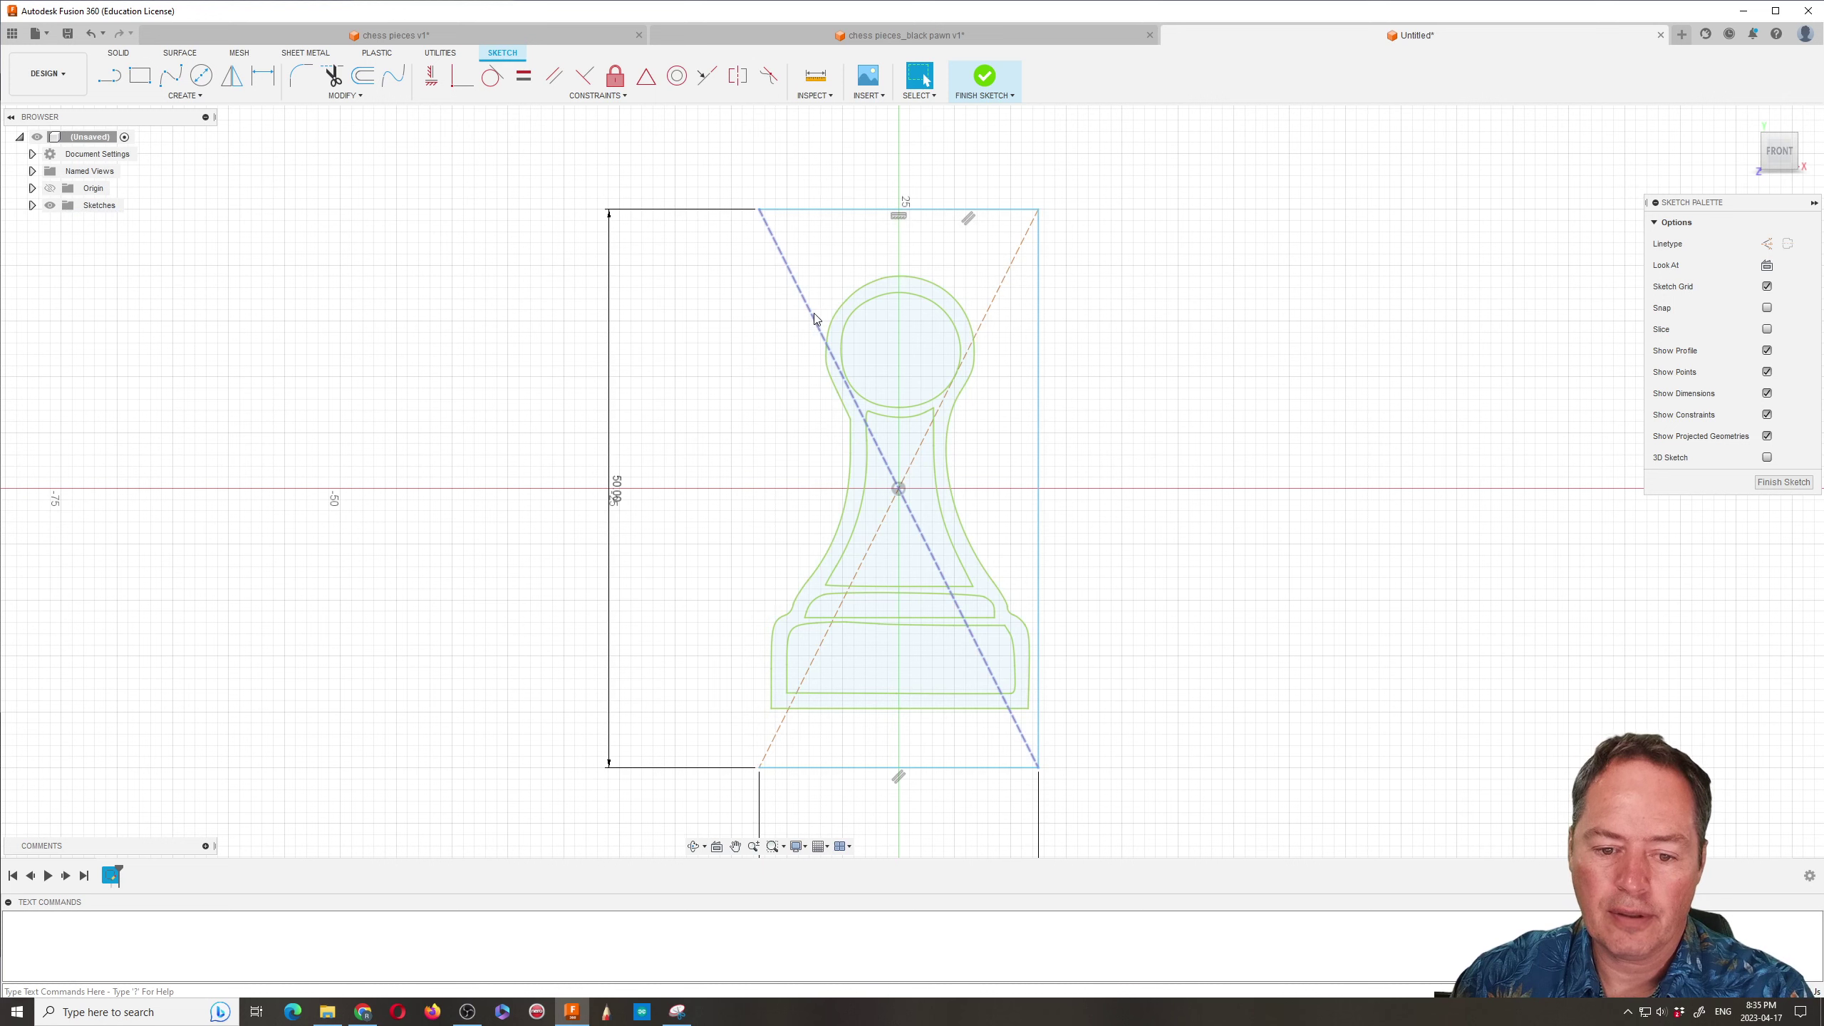
left_click(814, 320)
key("Delete")
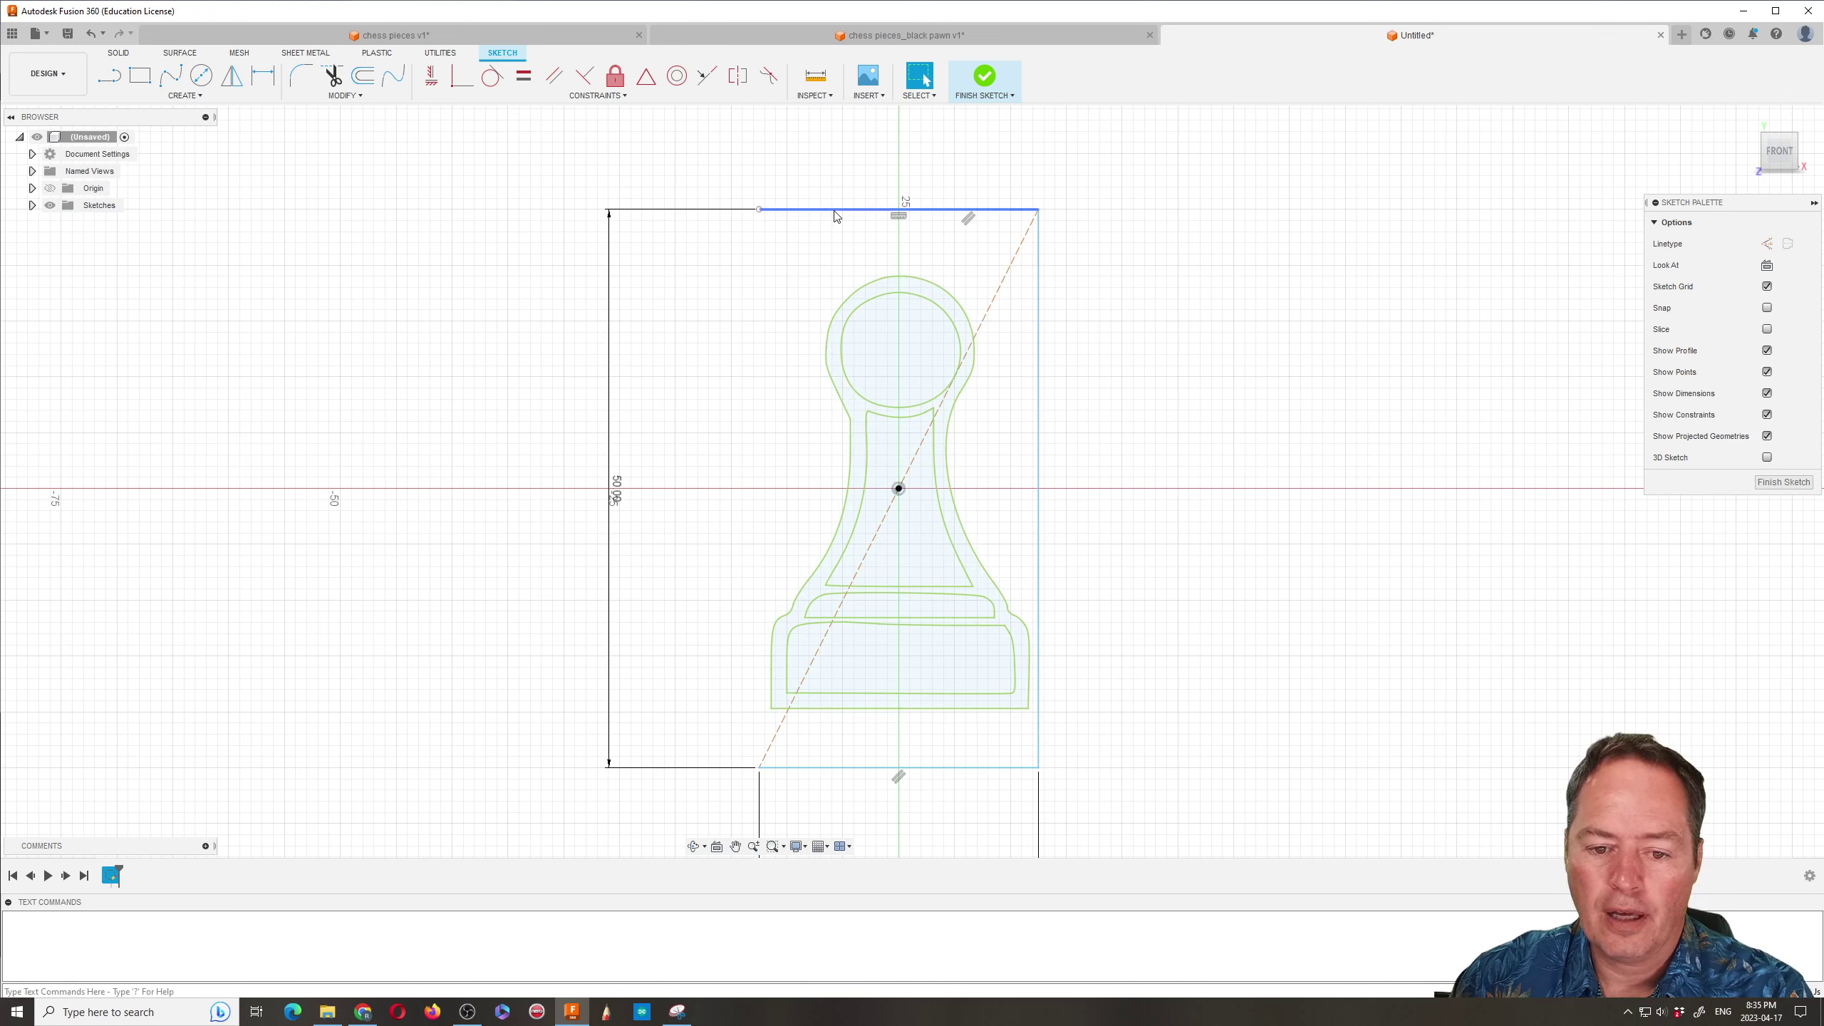
left_click(873, 215)
key("Delete")
left_click(1009, 267)
key("Delete")
left_click(1039, 280)
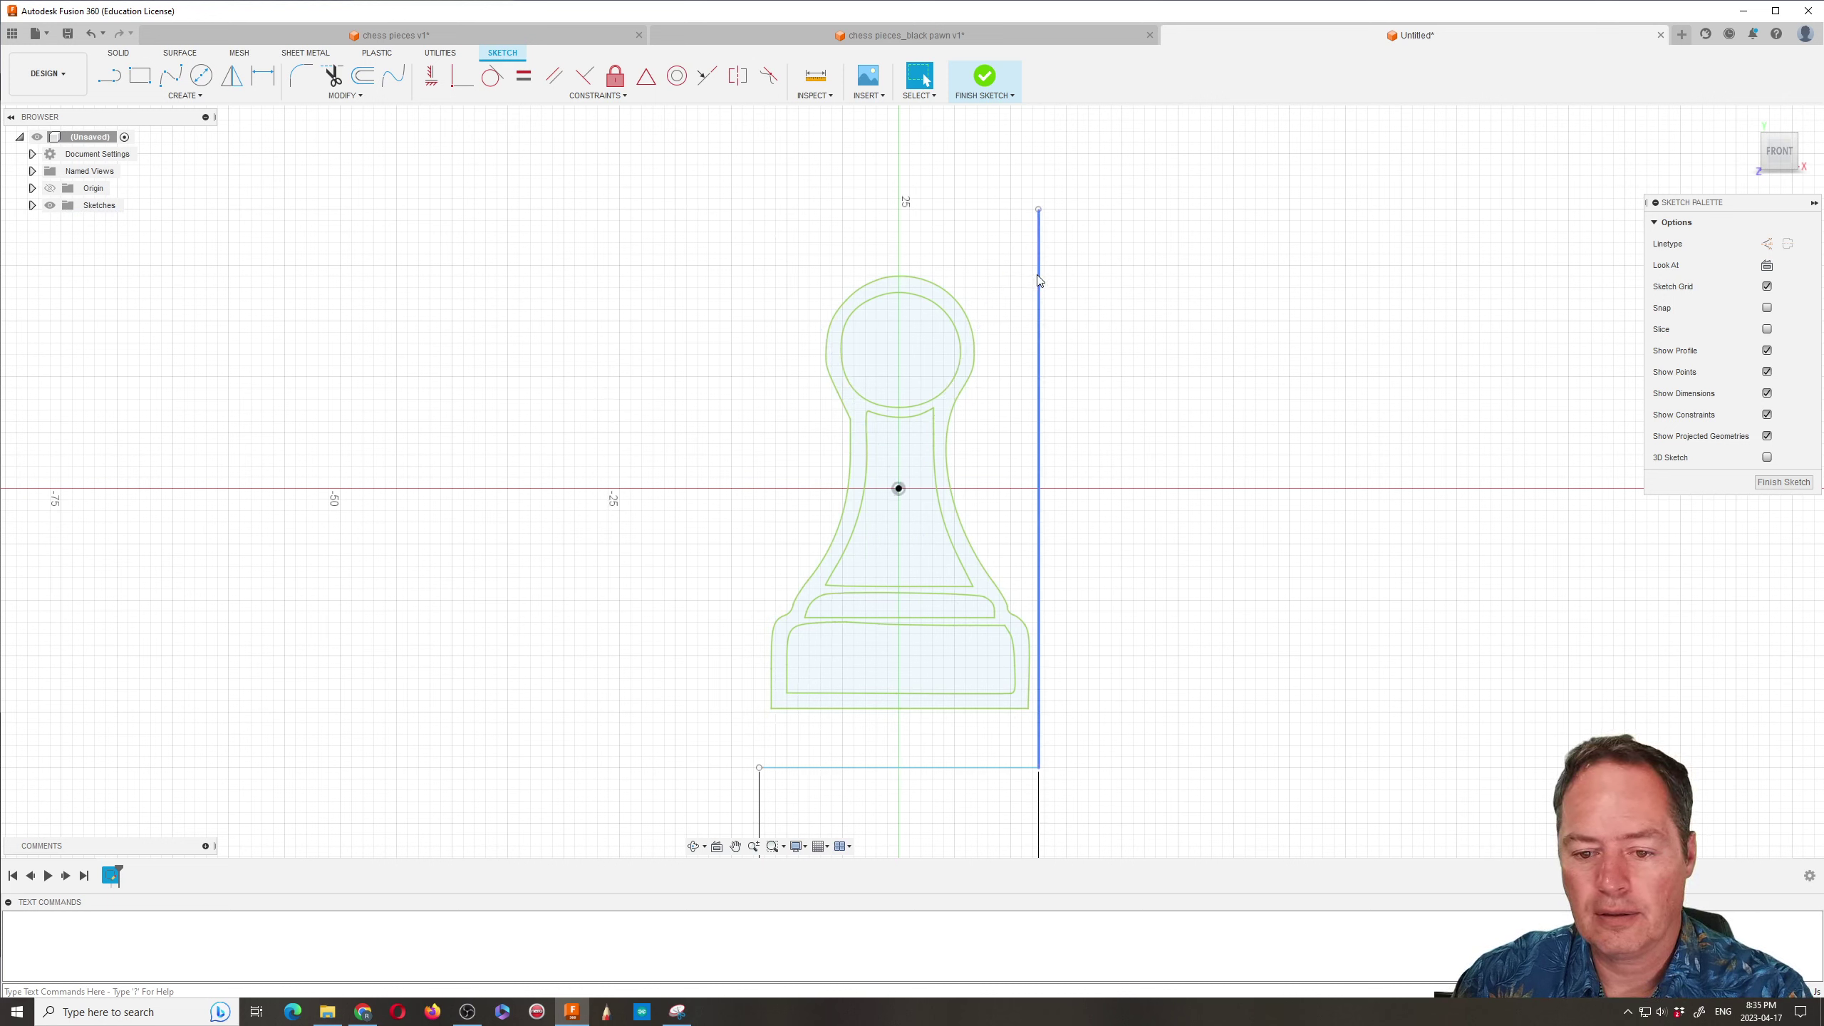
key("Delete")
left_click(948, 769)
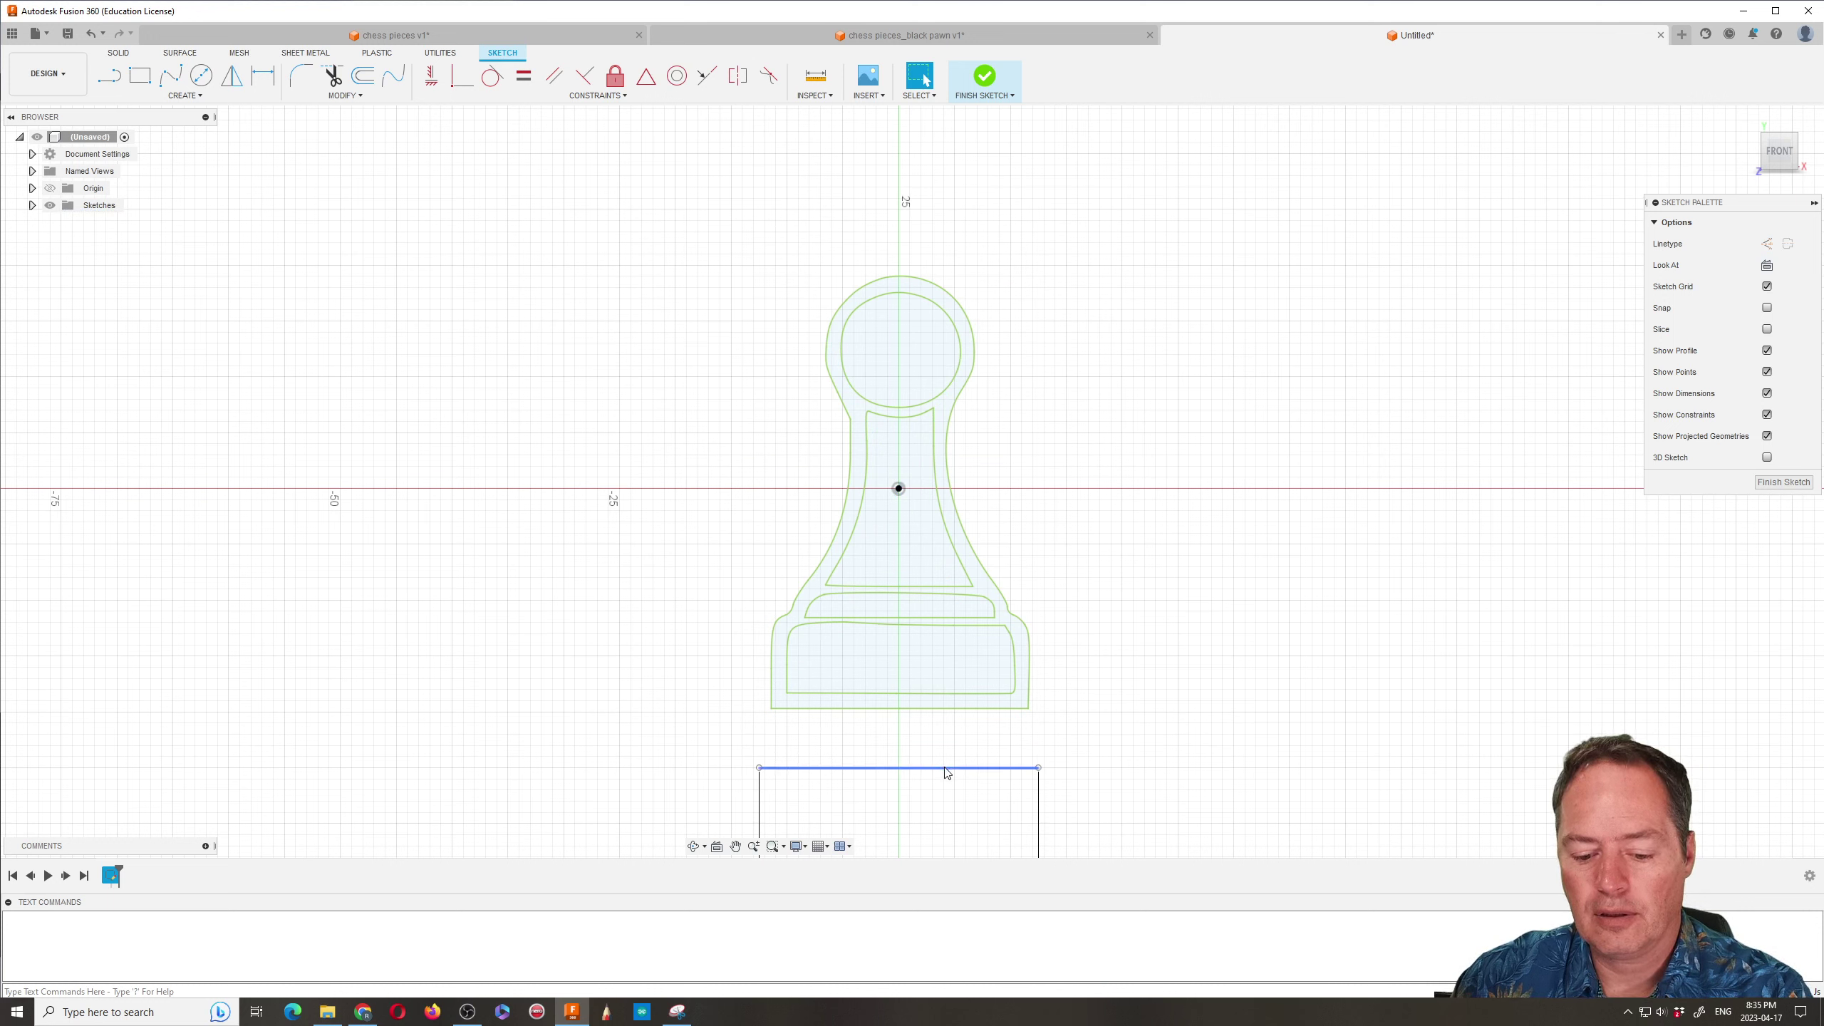
key("Delete")
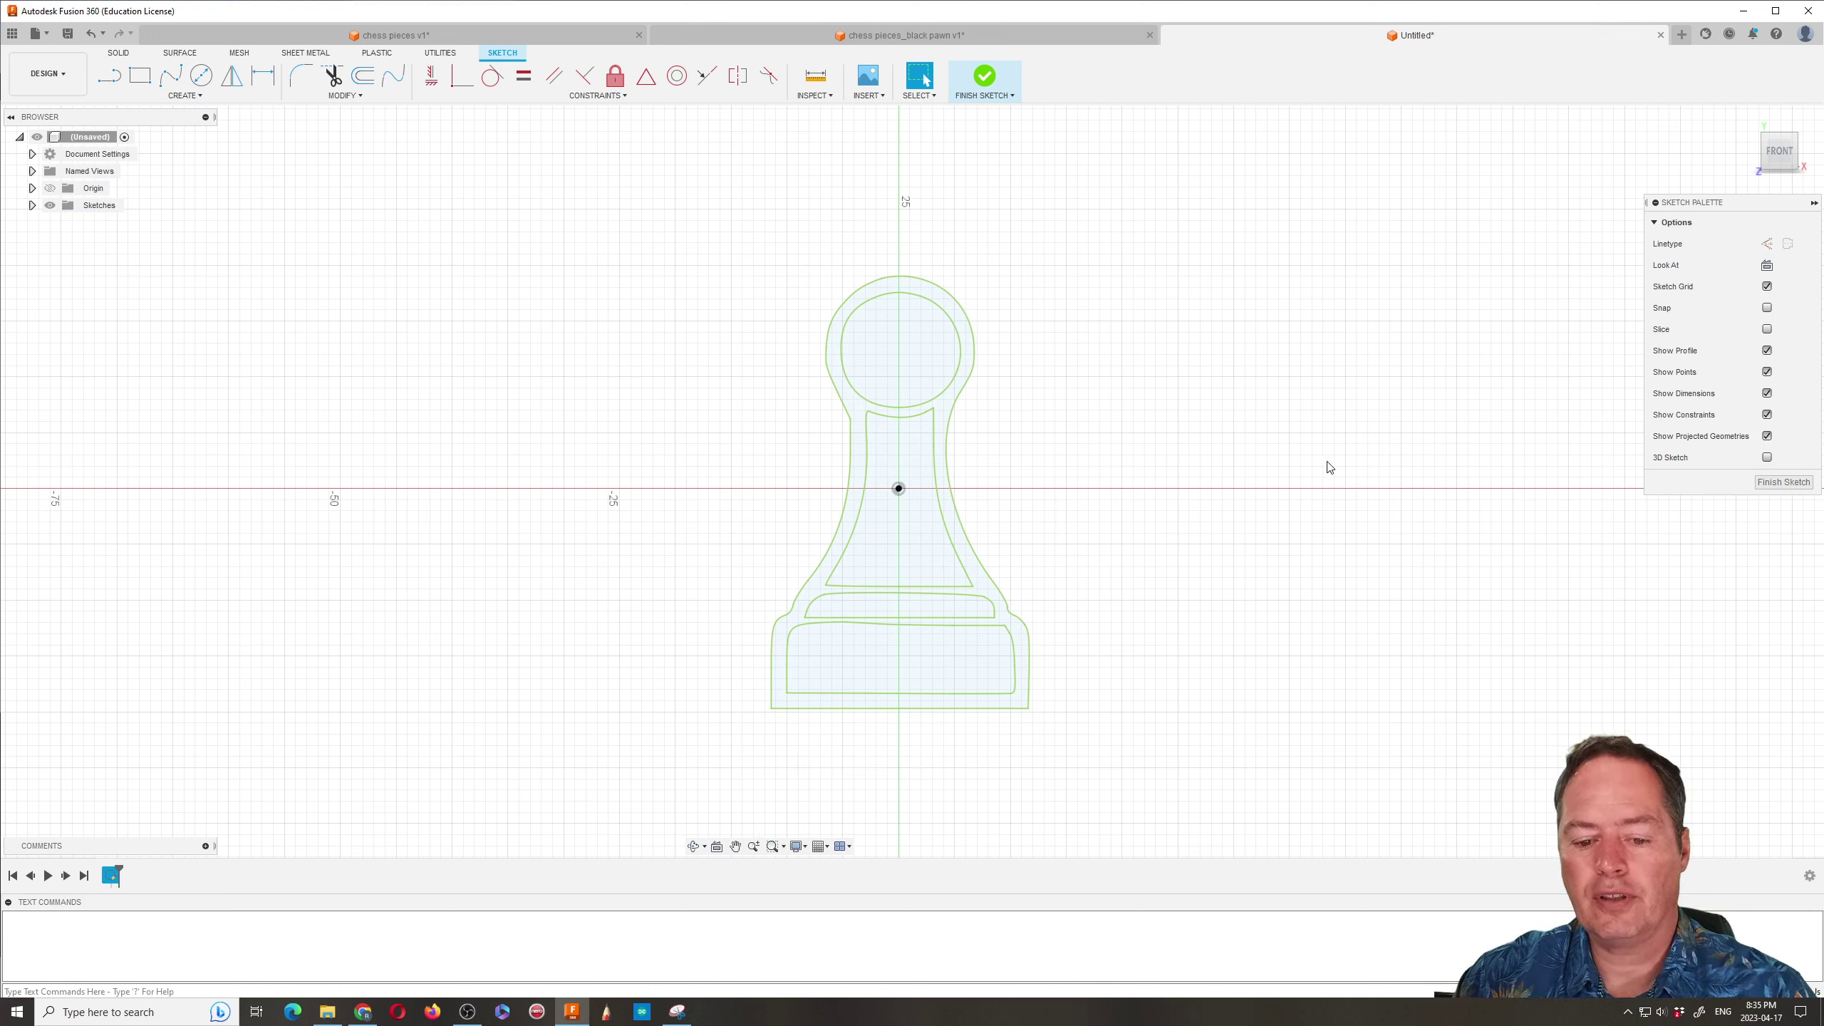
Draw a 90° line through the pawn's centre, from above its head to below its base
left_click(109, 75)
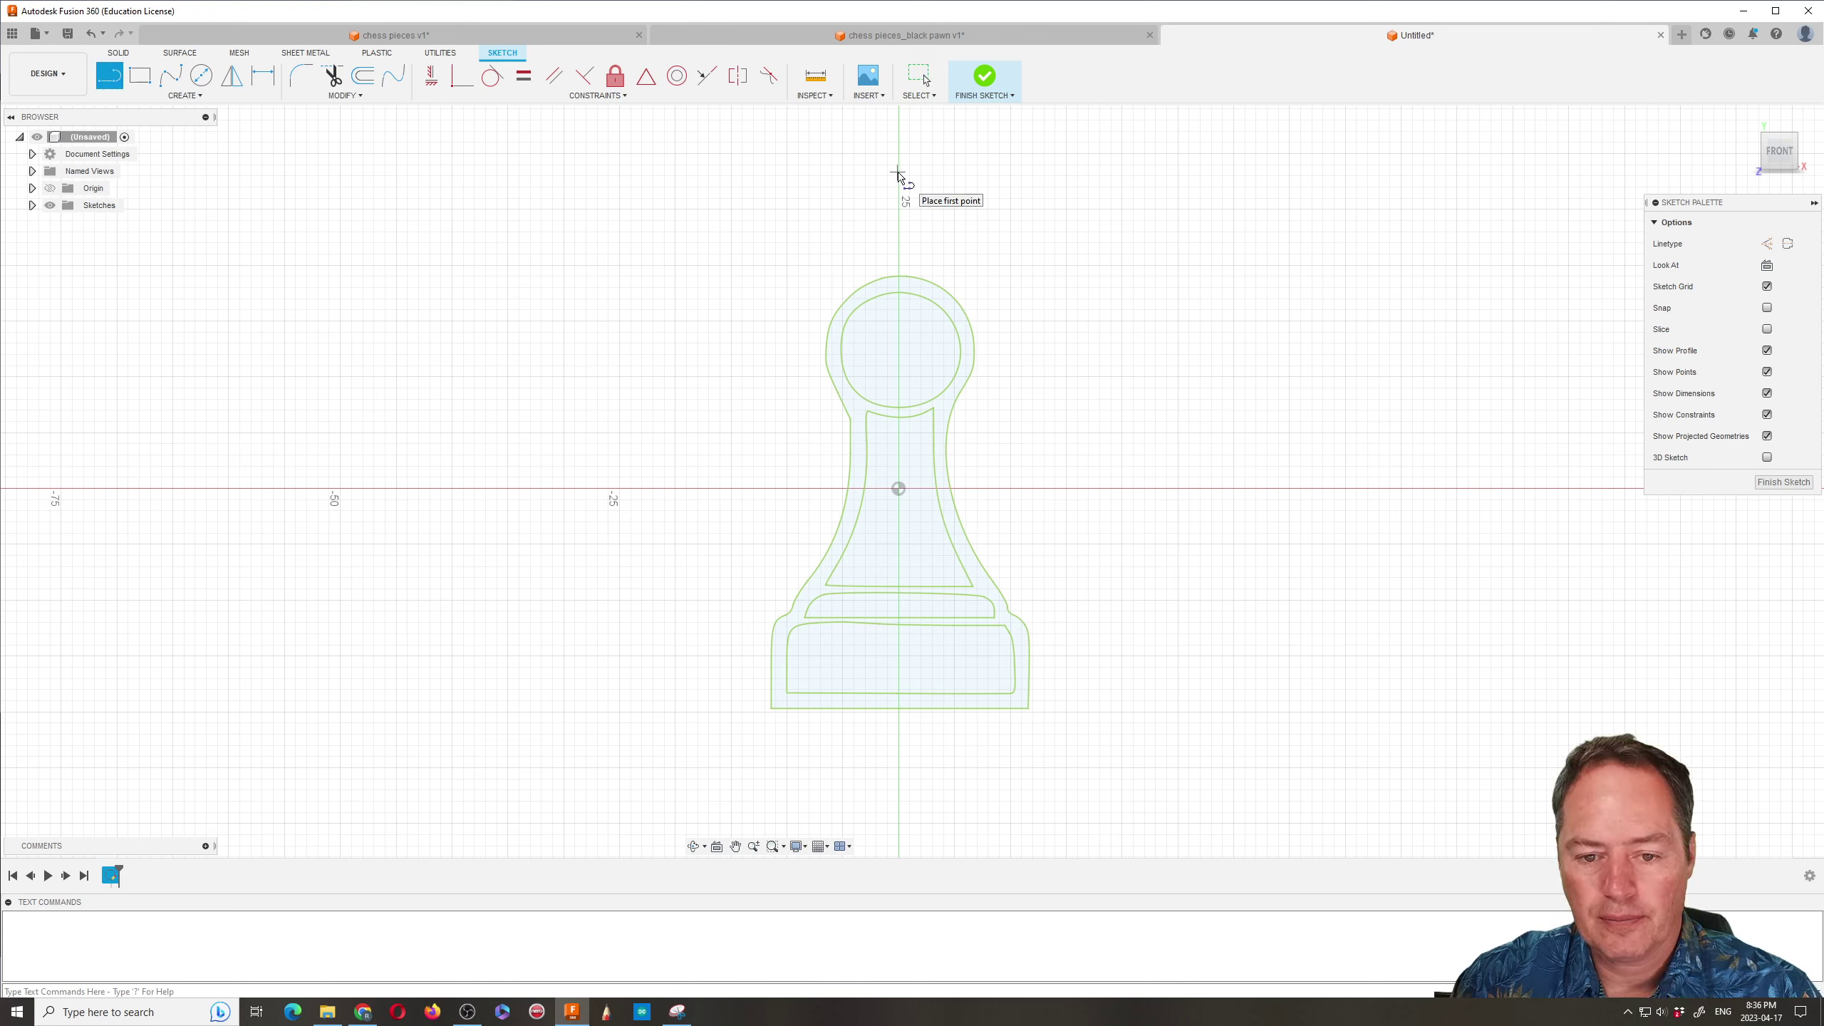
left_click(898, 172)
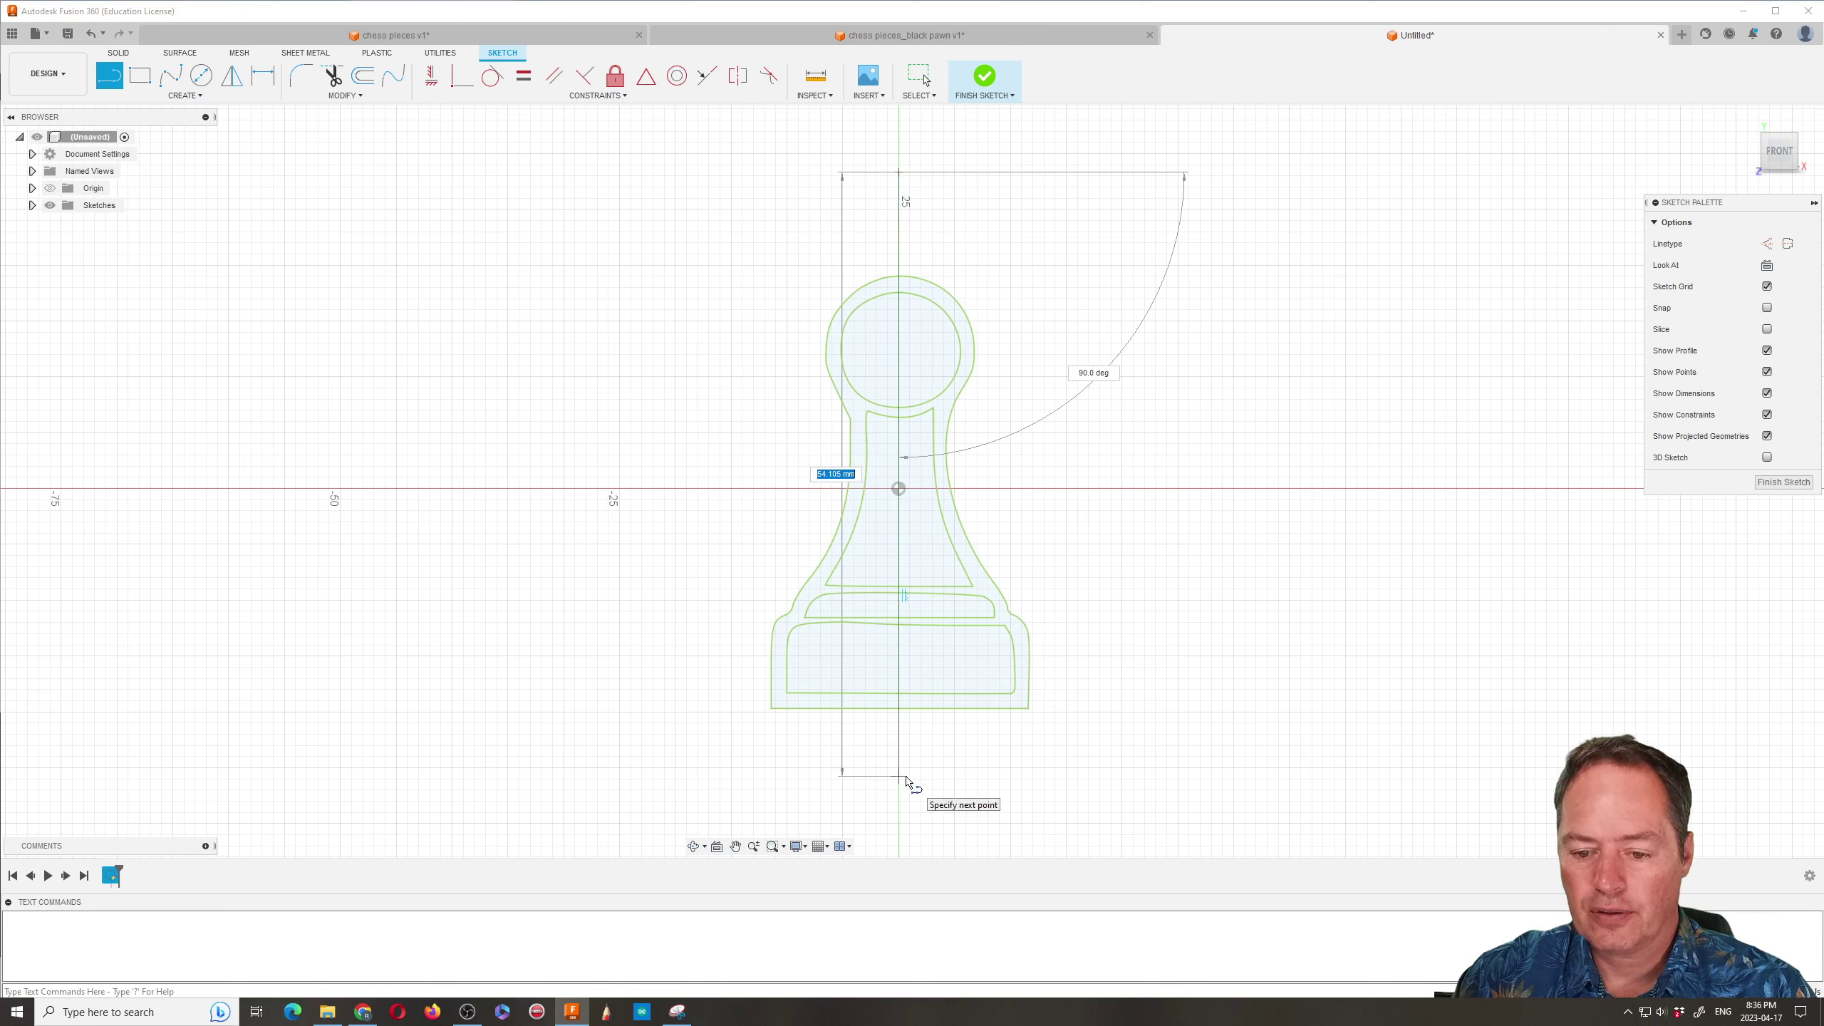
key("Tab")
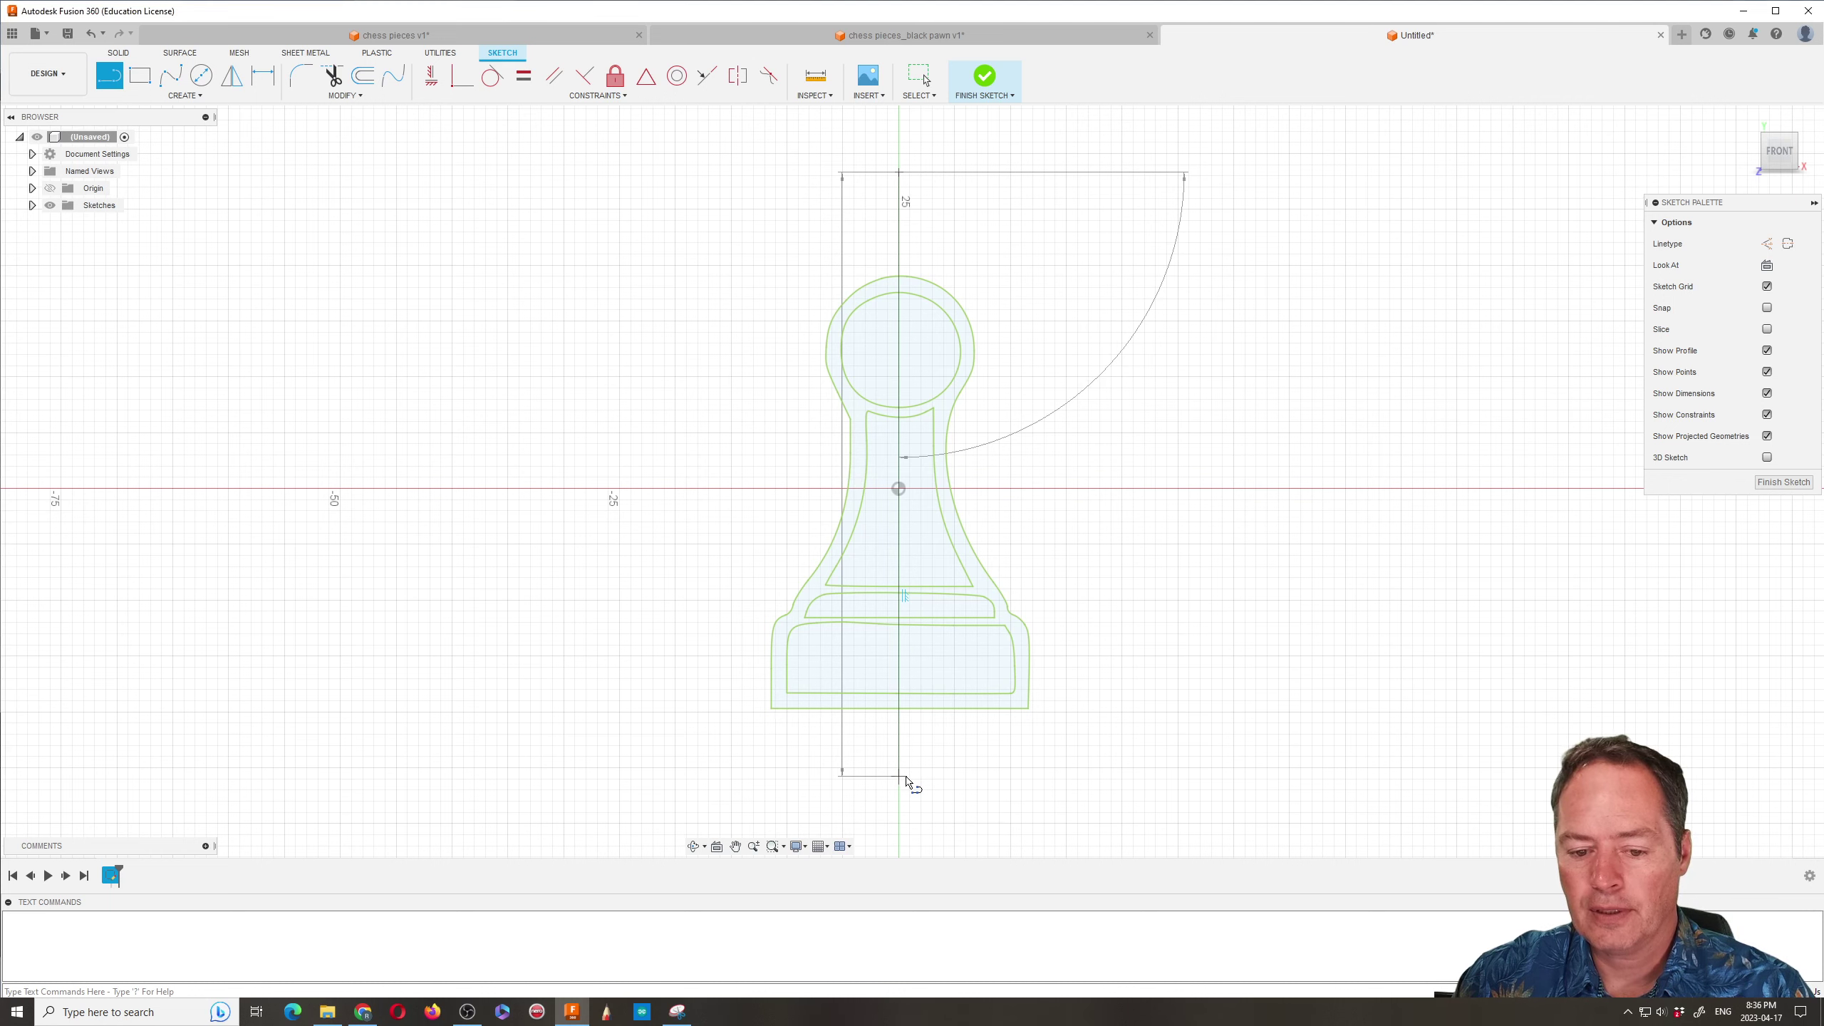
left_click(904, 775)
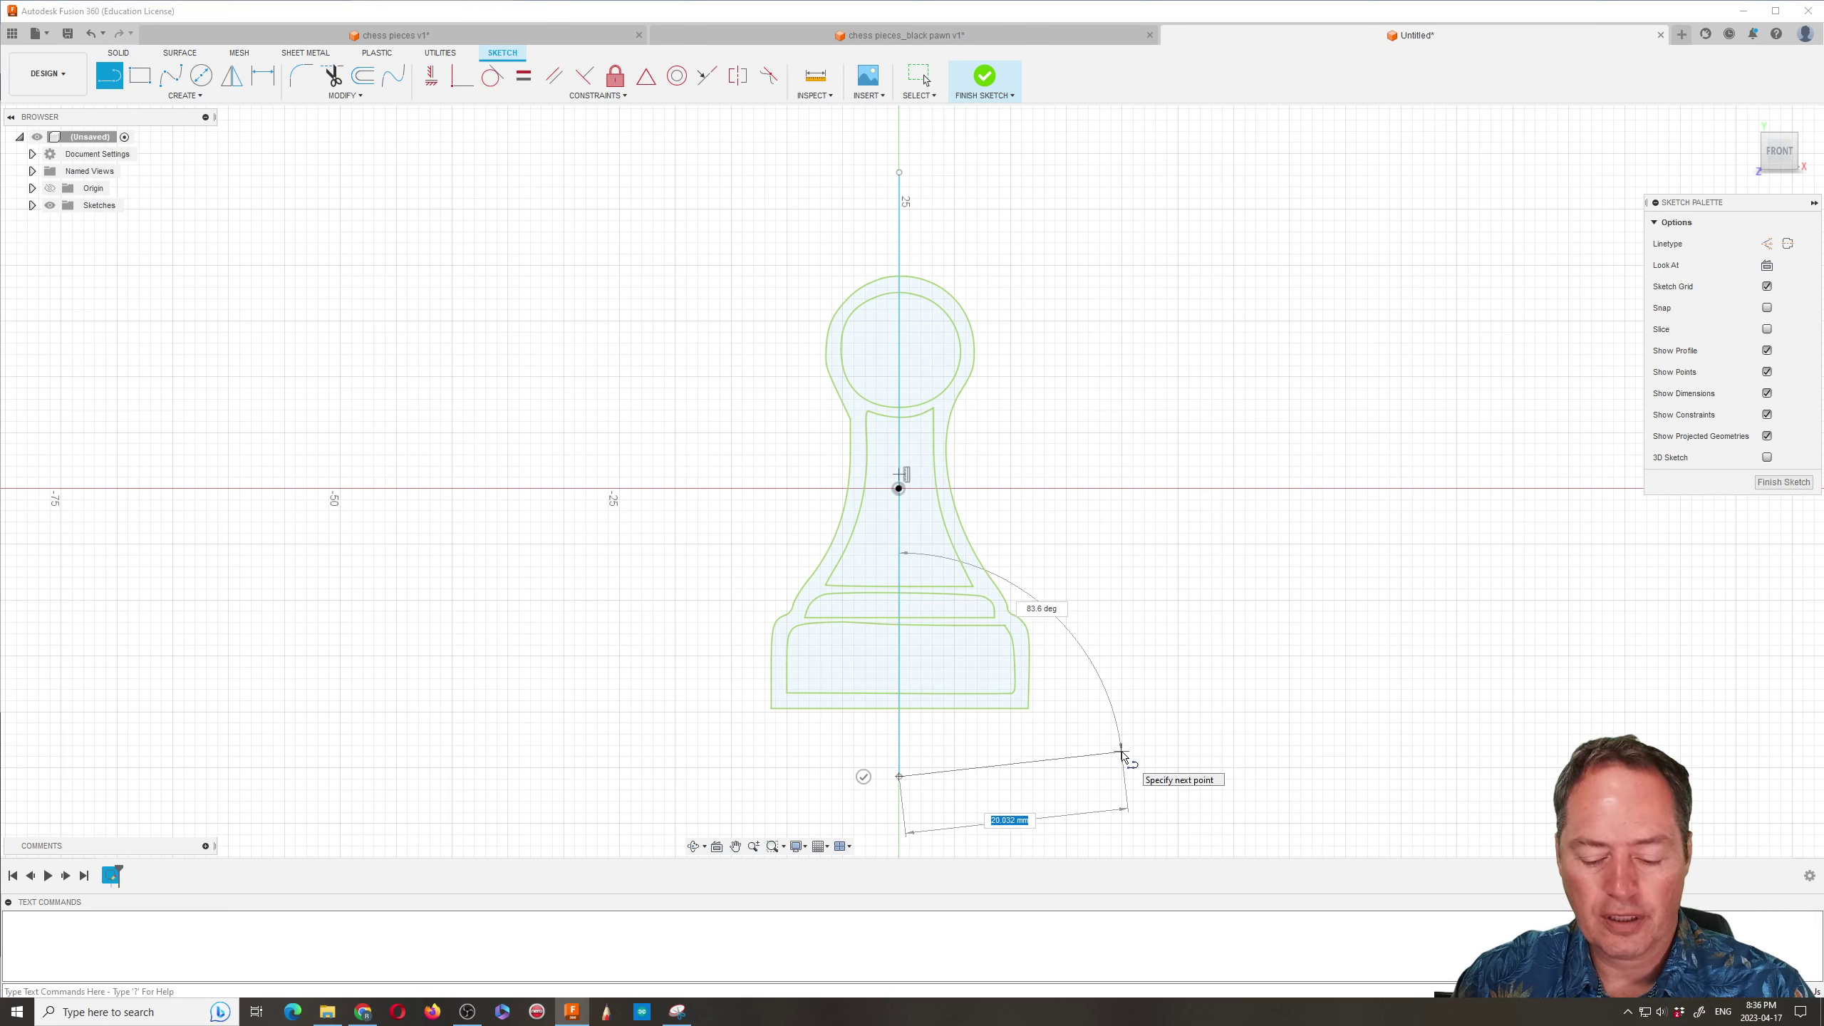
key("Escape")
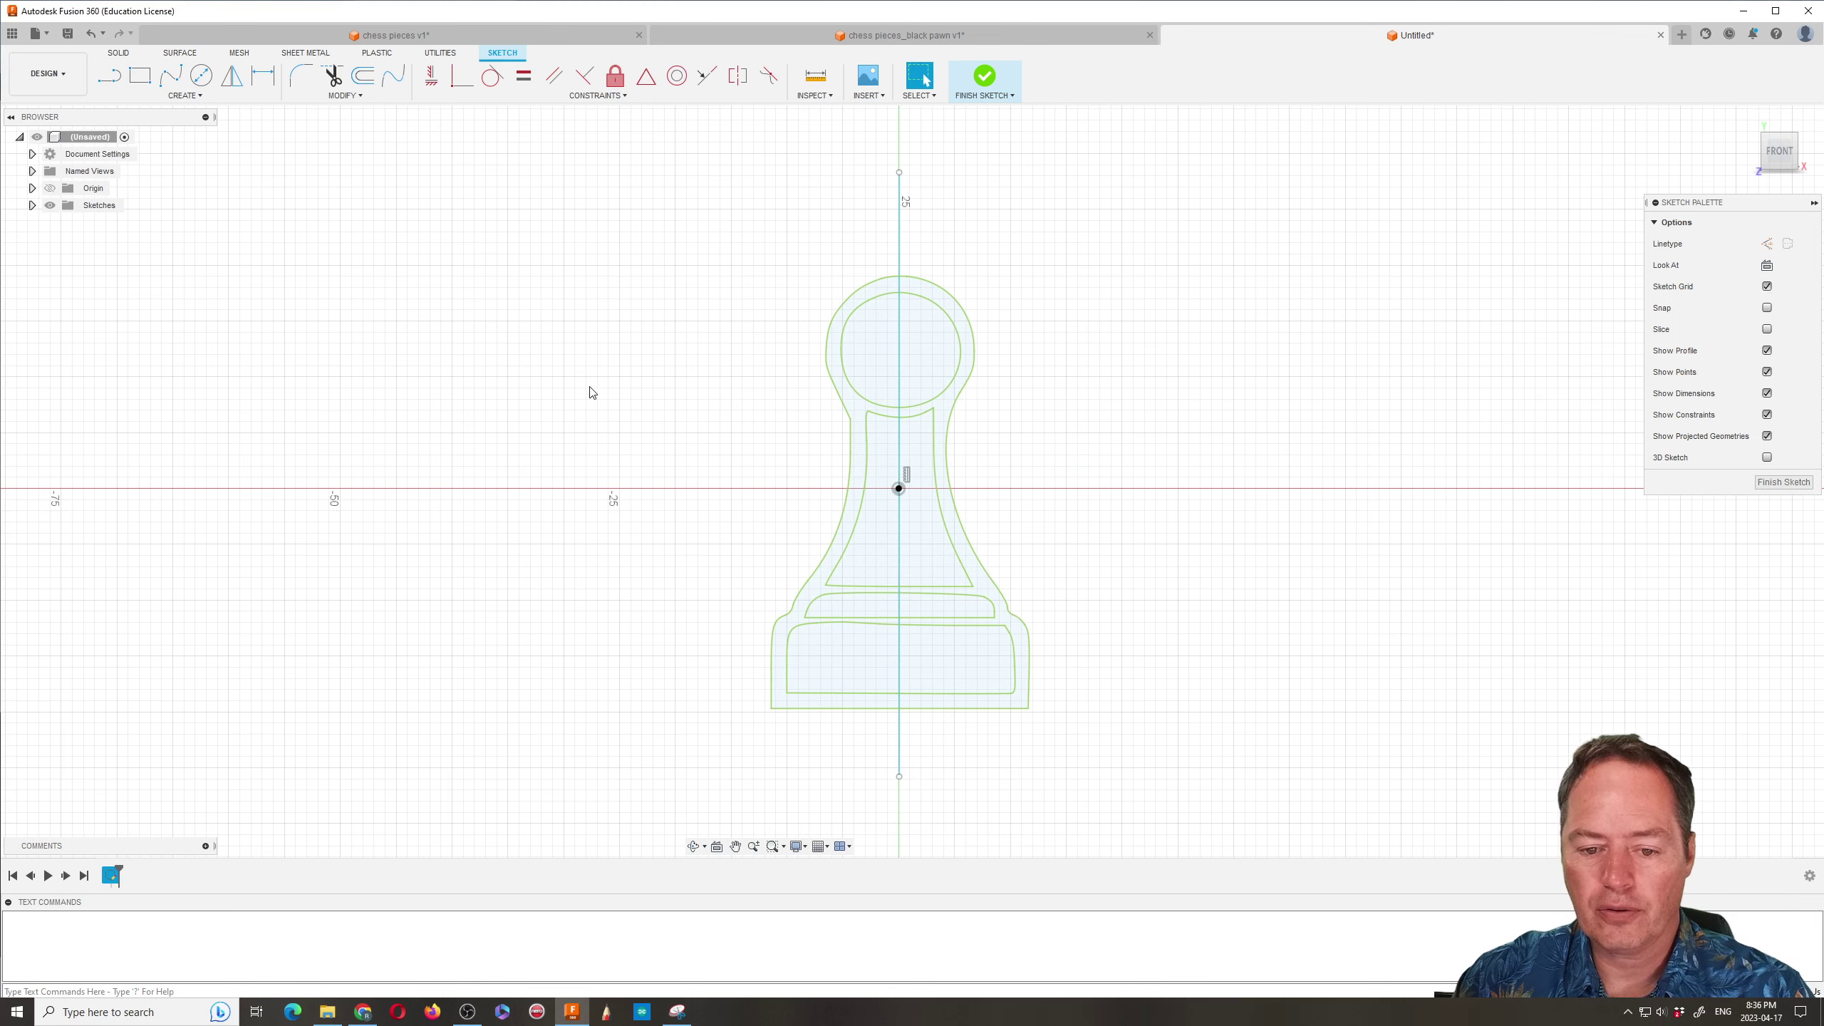
Finish the sketch and select the pawn's left-half profiles (head, ring, neck, collar, base) for revolving
left_click(986, 79)
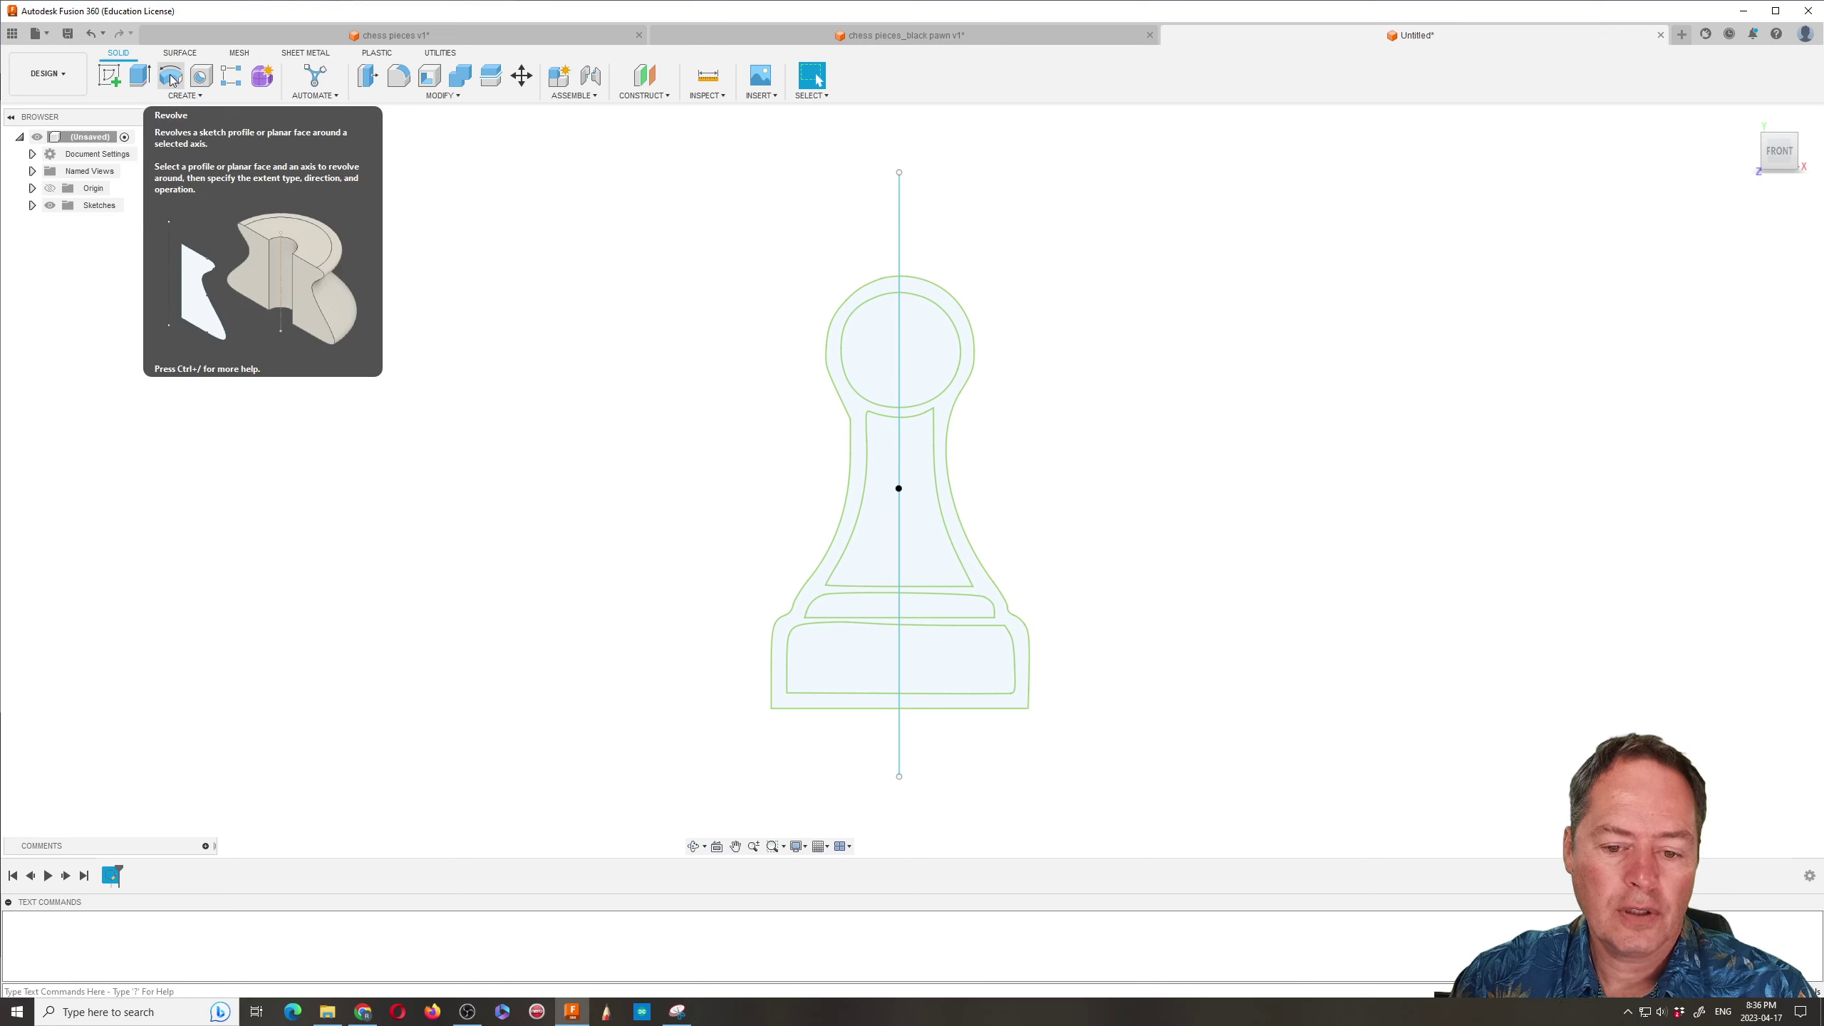
left_click(171, 76)
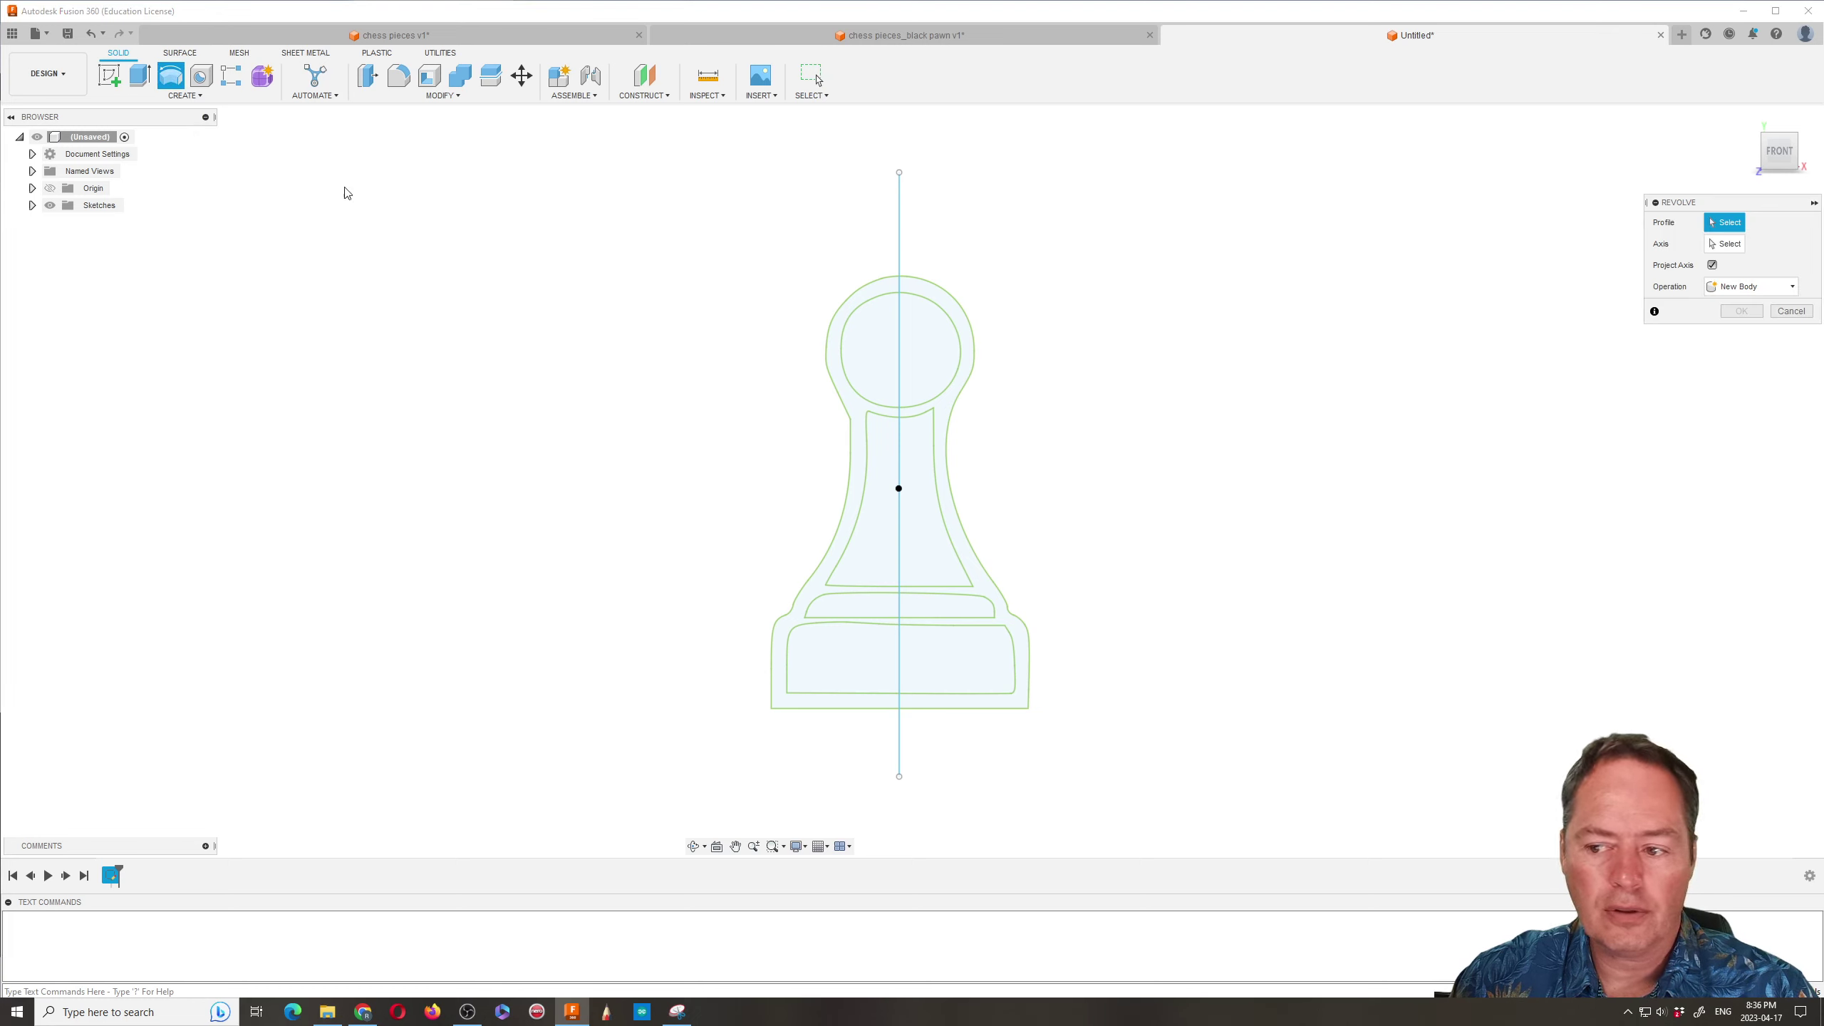
left_click_drag(1722, 208, 1142, 293)
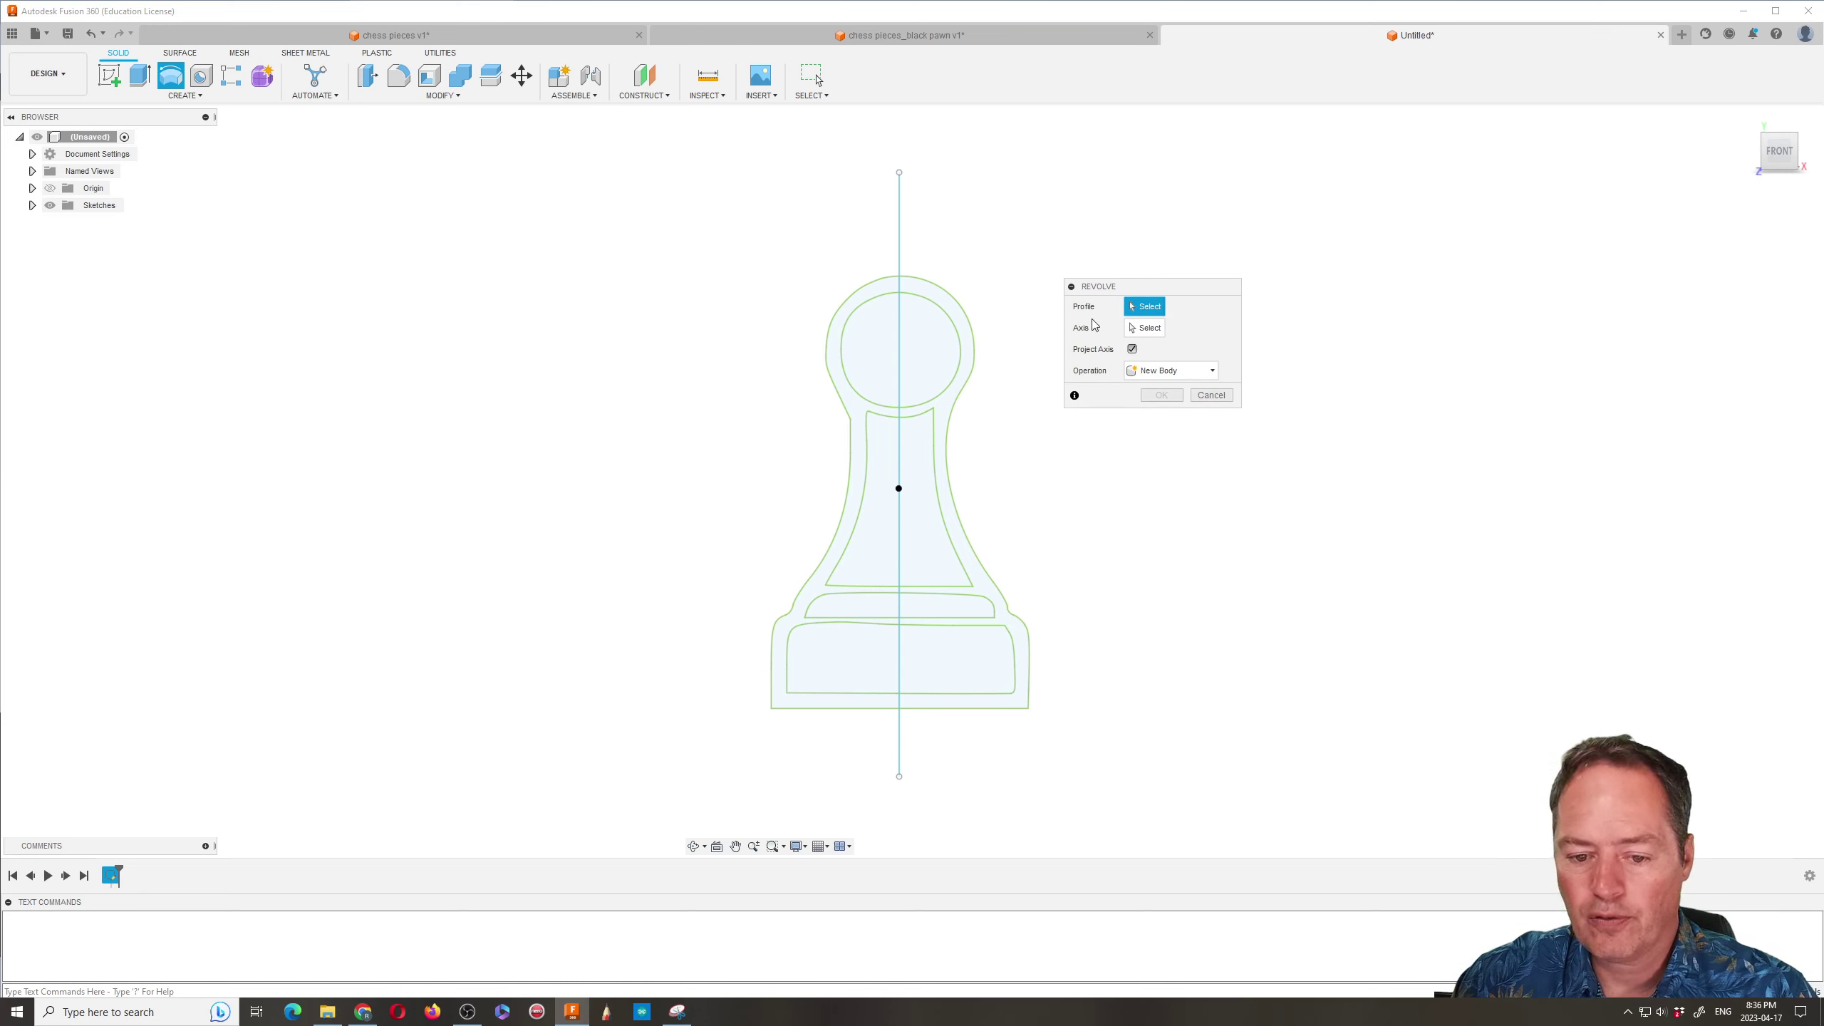
left_click(865, 352)
left_click(834, 349)
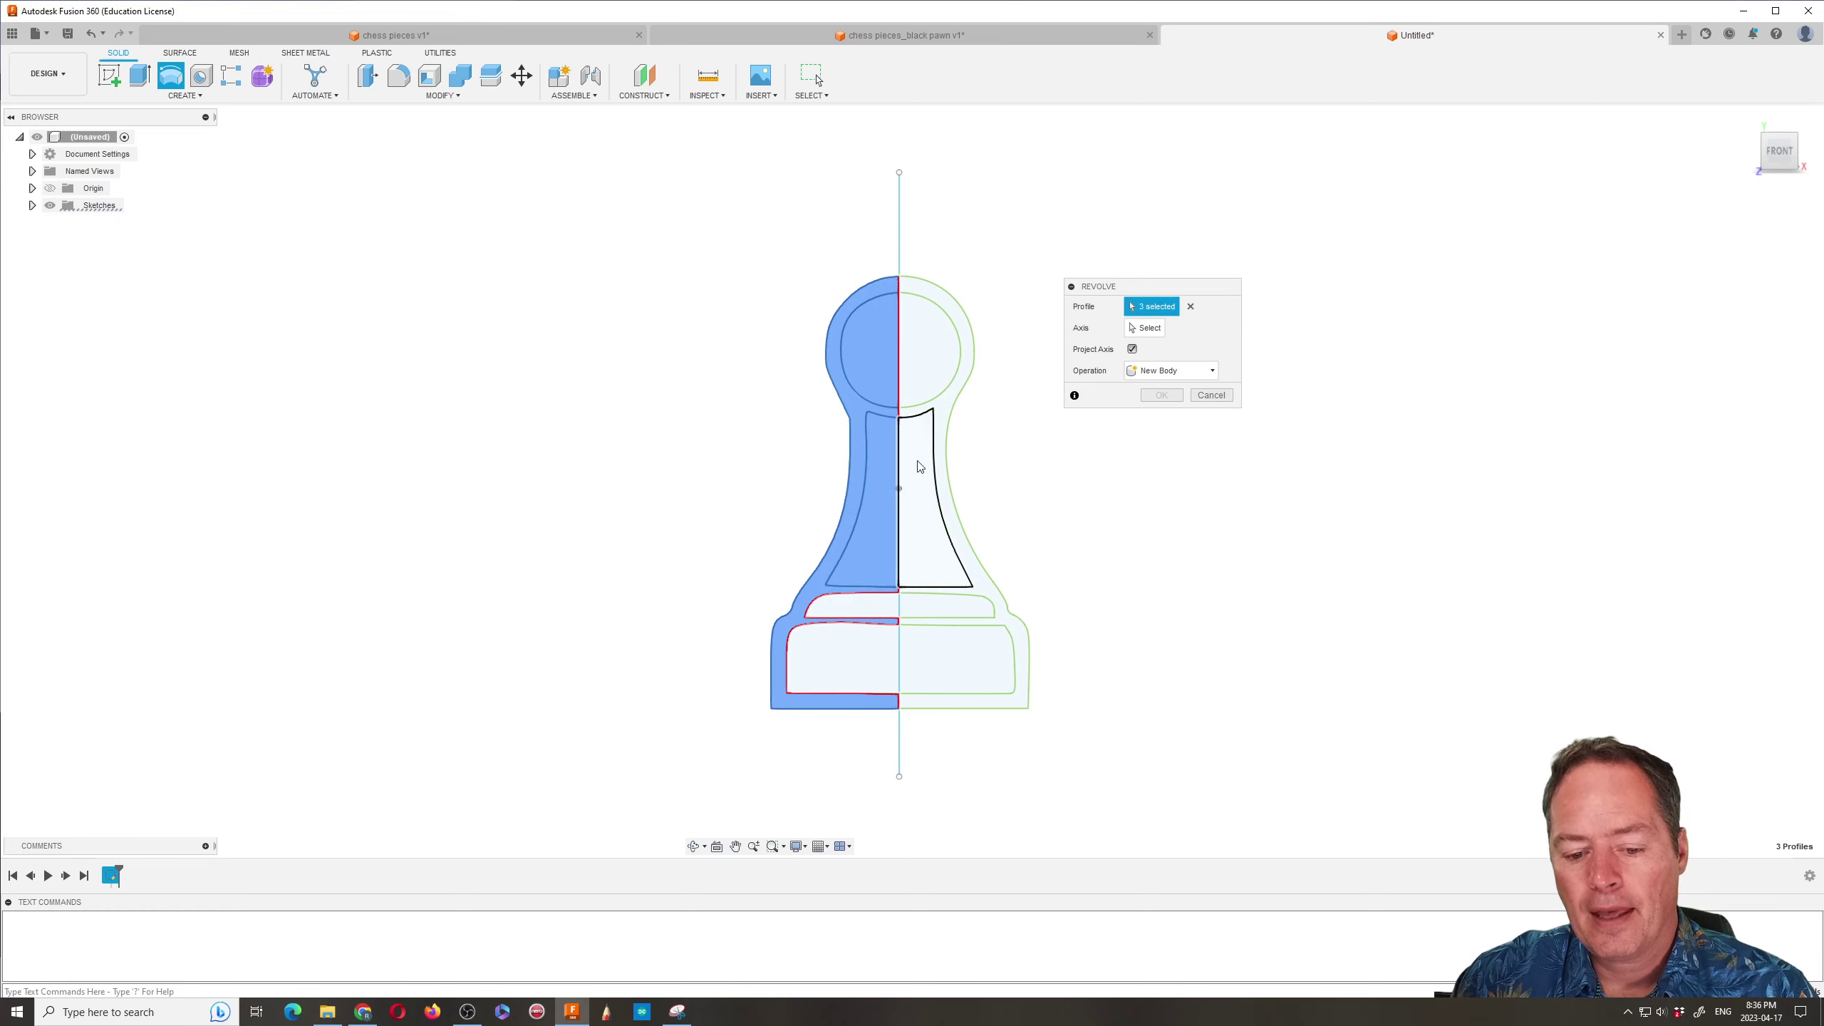
left_click(873, 503)
left_click(862, 606)
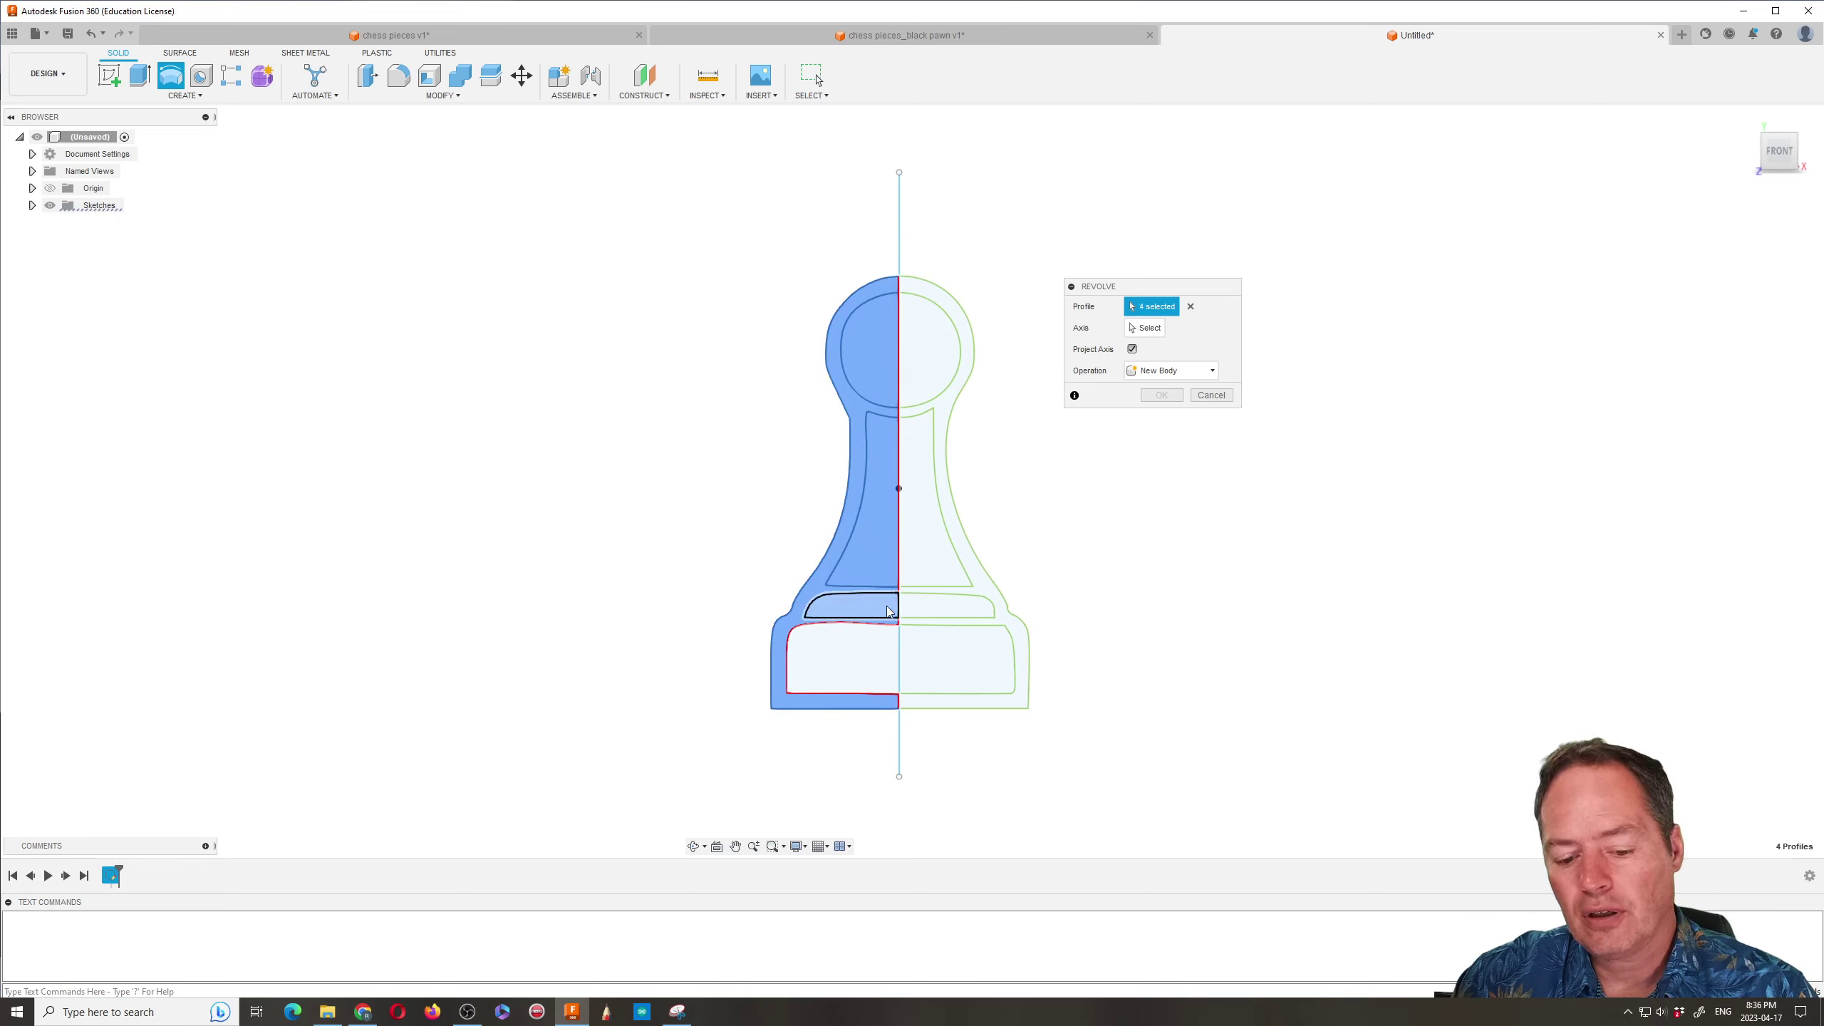
left_click(865, 655)
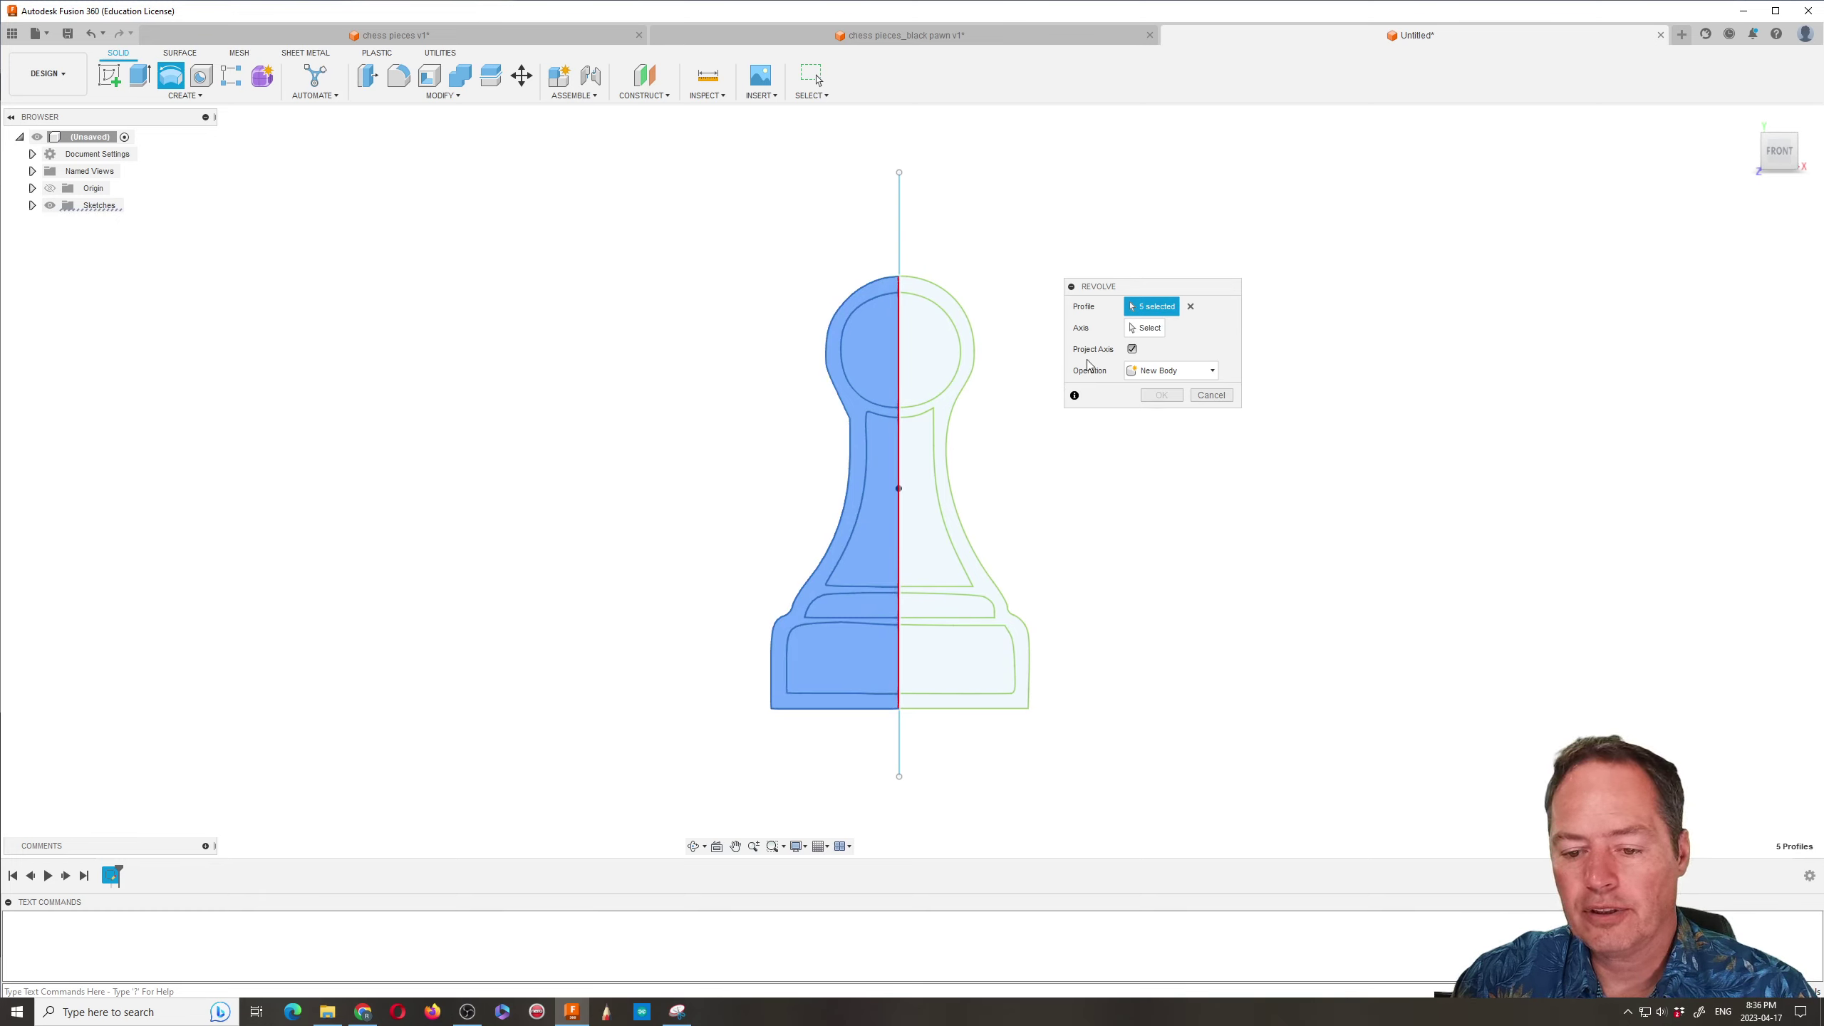
Revolve the selected profiles 360° around the vertical centre line
left_click(1144, 328)
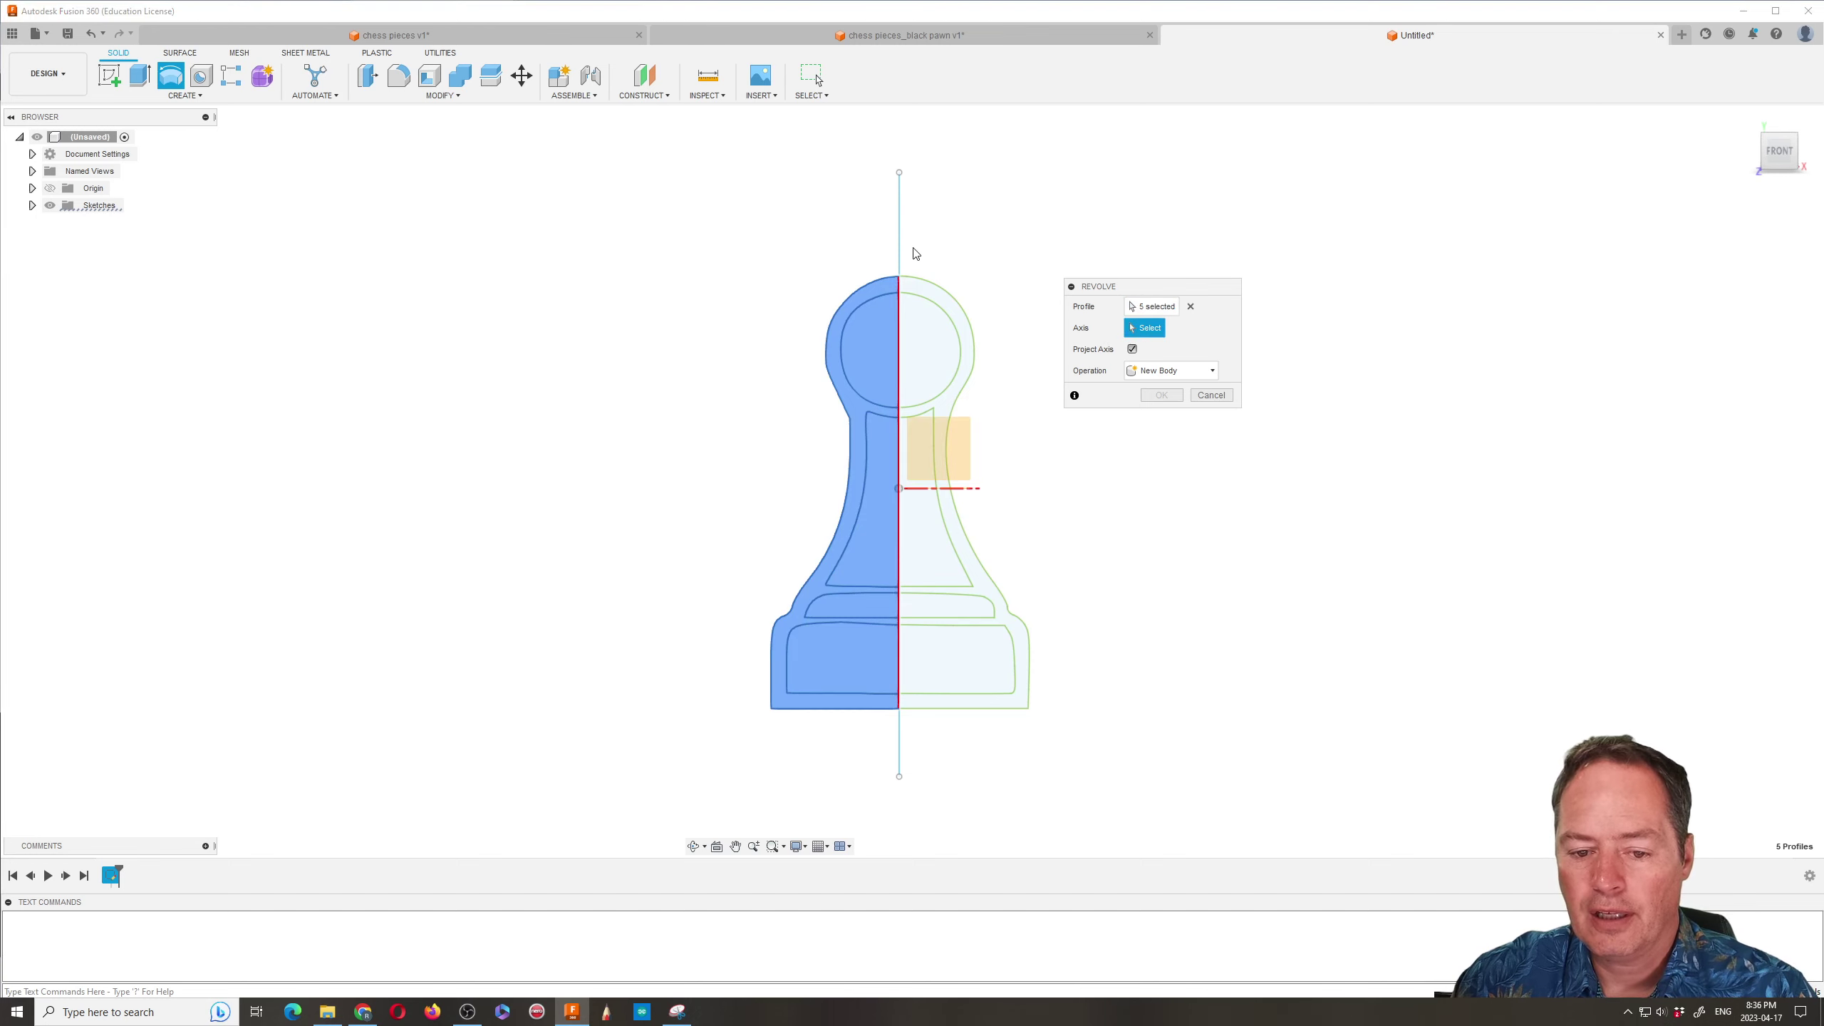
left_click(900, 240)
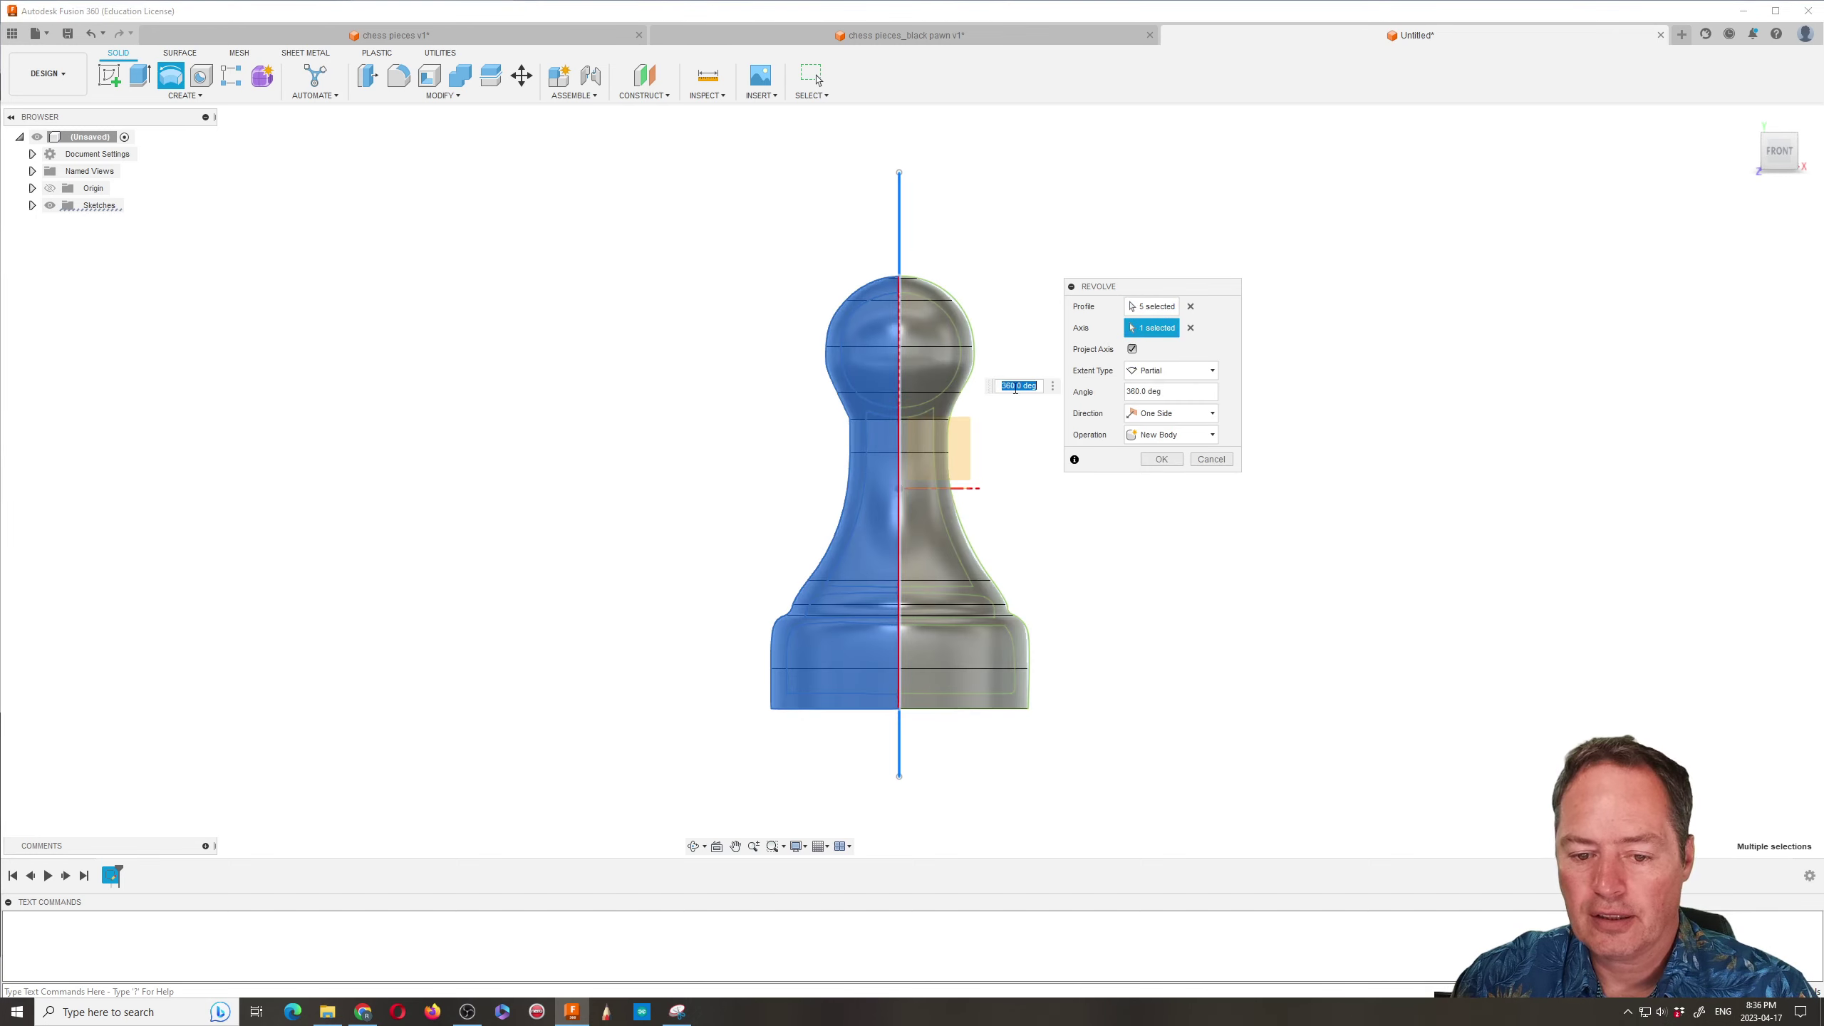
left_click(1162, 463)
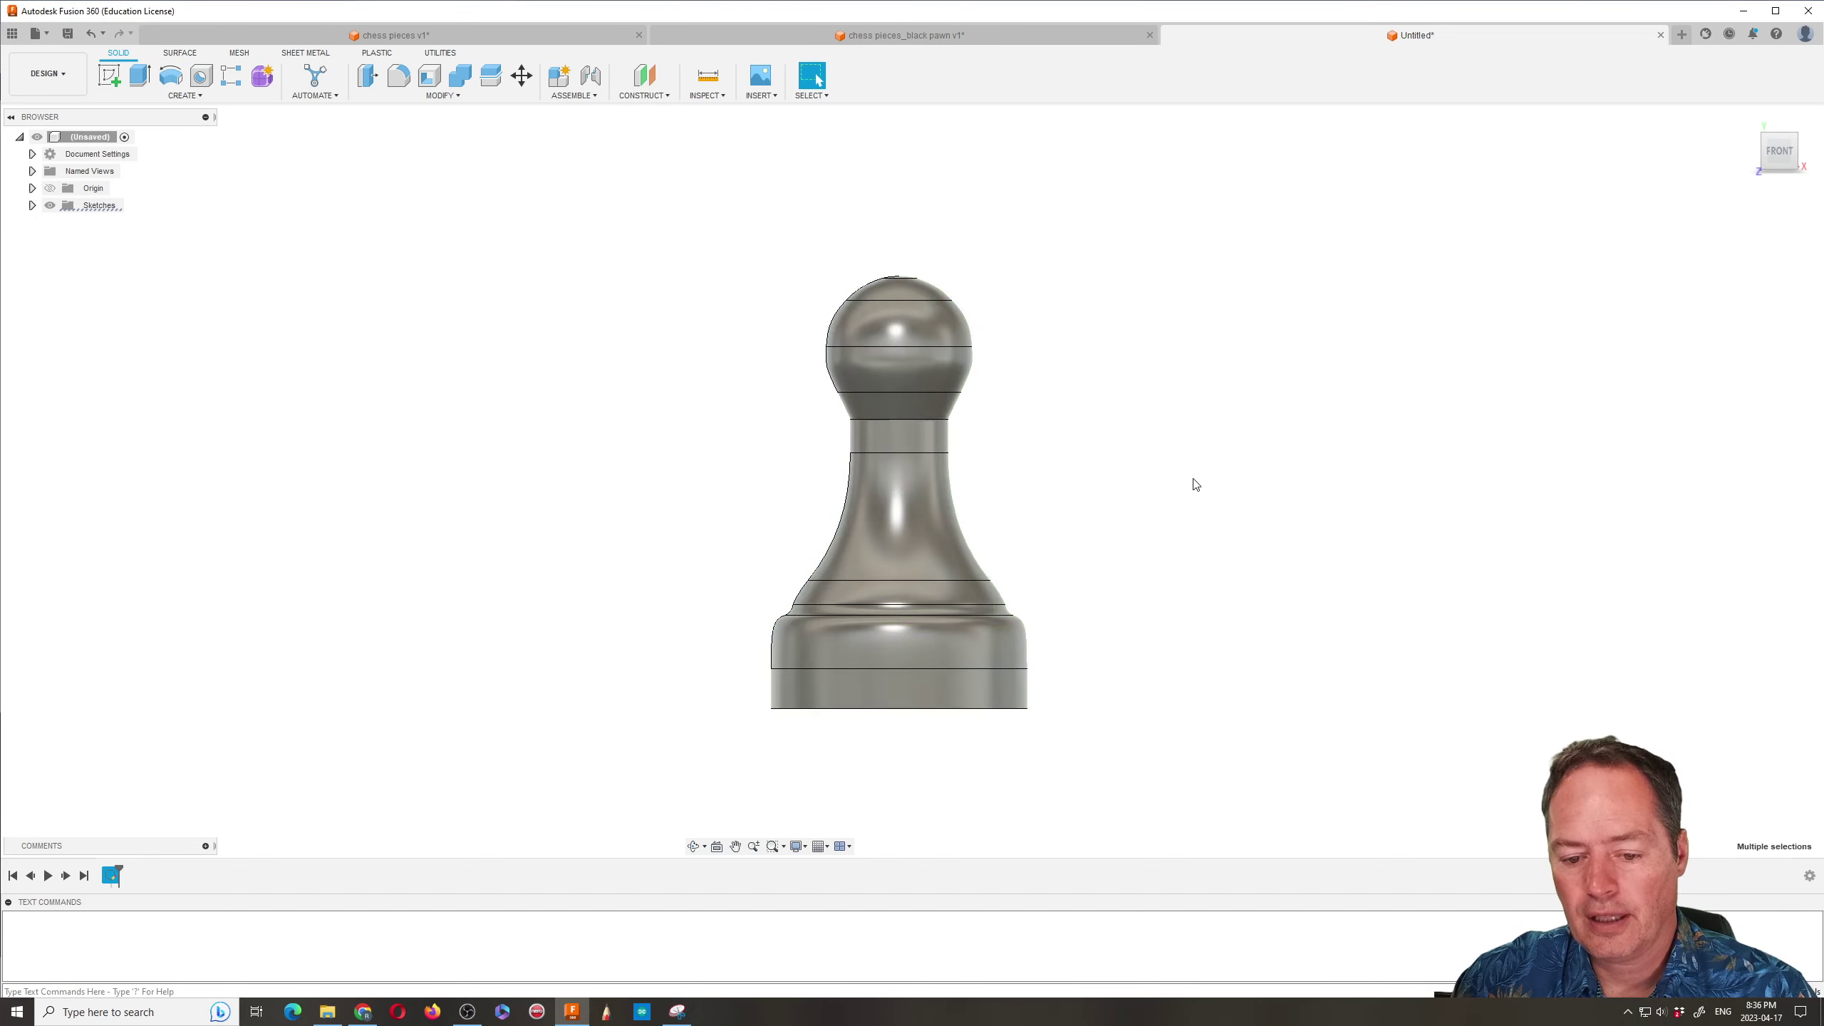
Orbit the view to inspect the pawn's underside and bring up the workspace list
left_click(693, 845)
left_click_drag(733, 652, 929, 630)
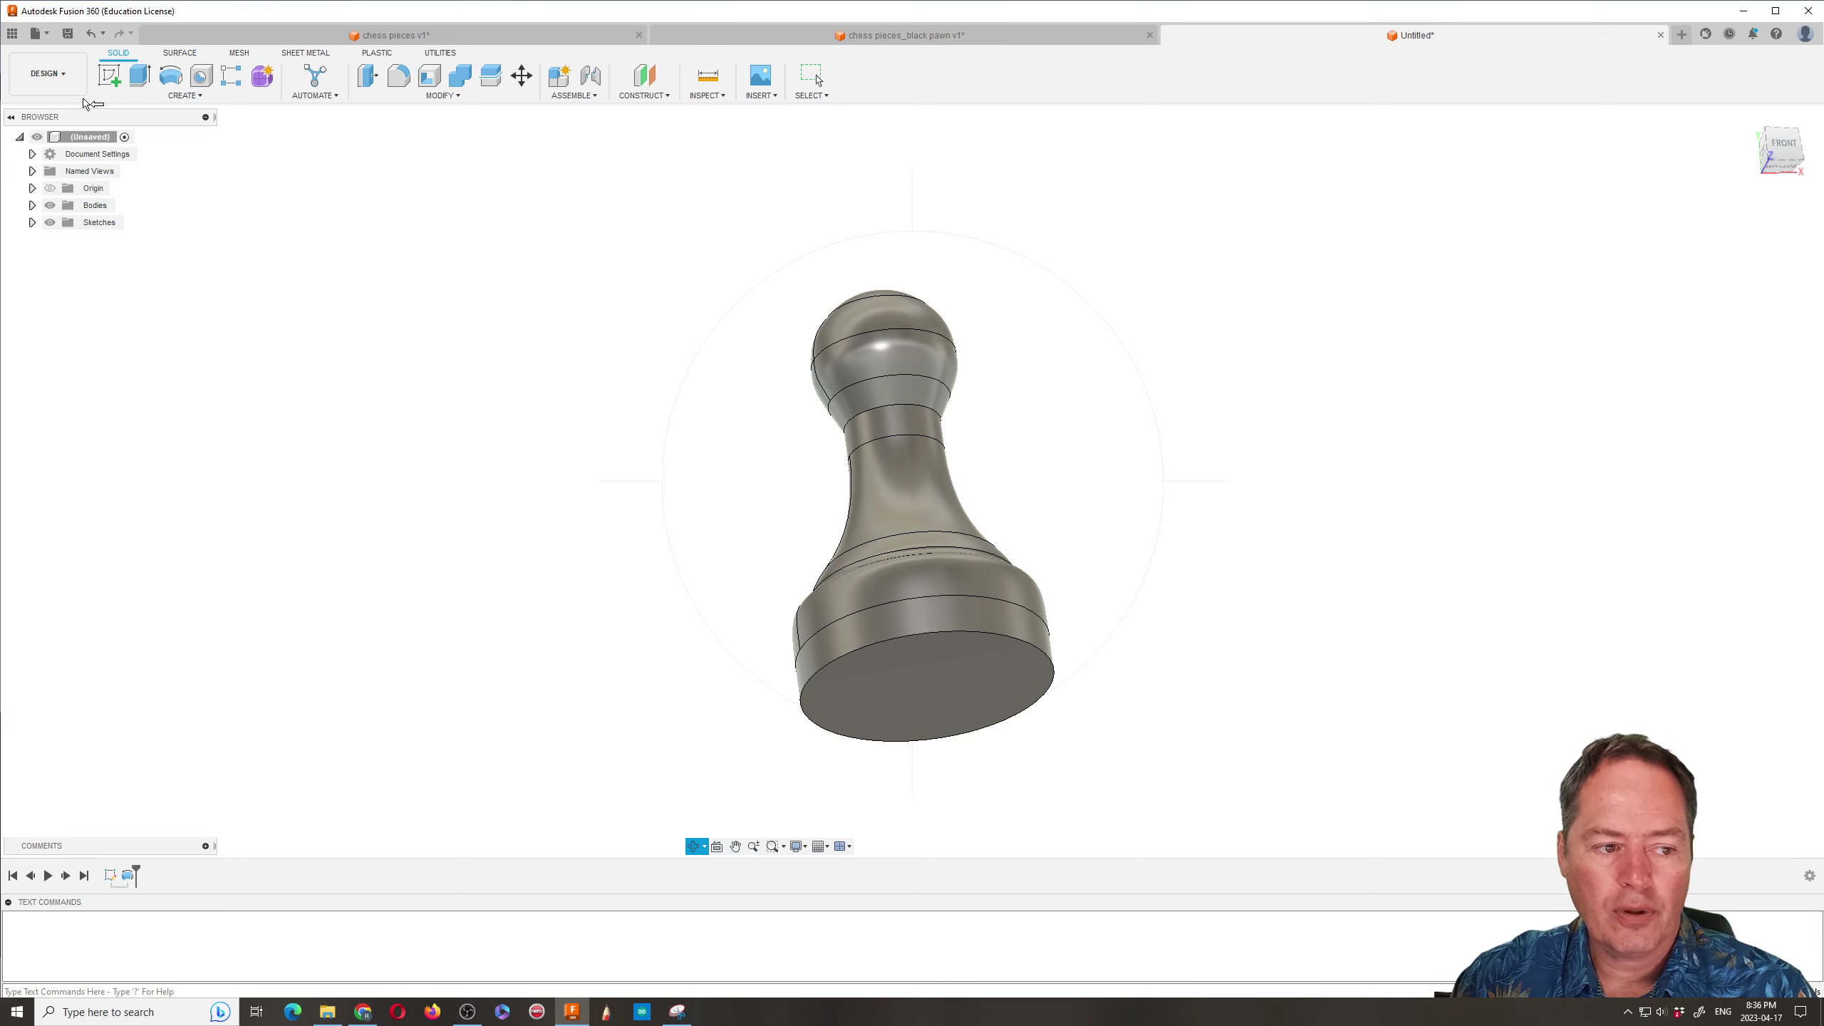
left_click(66, 79)
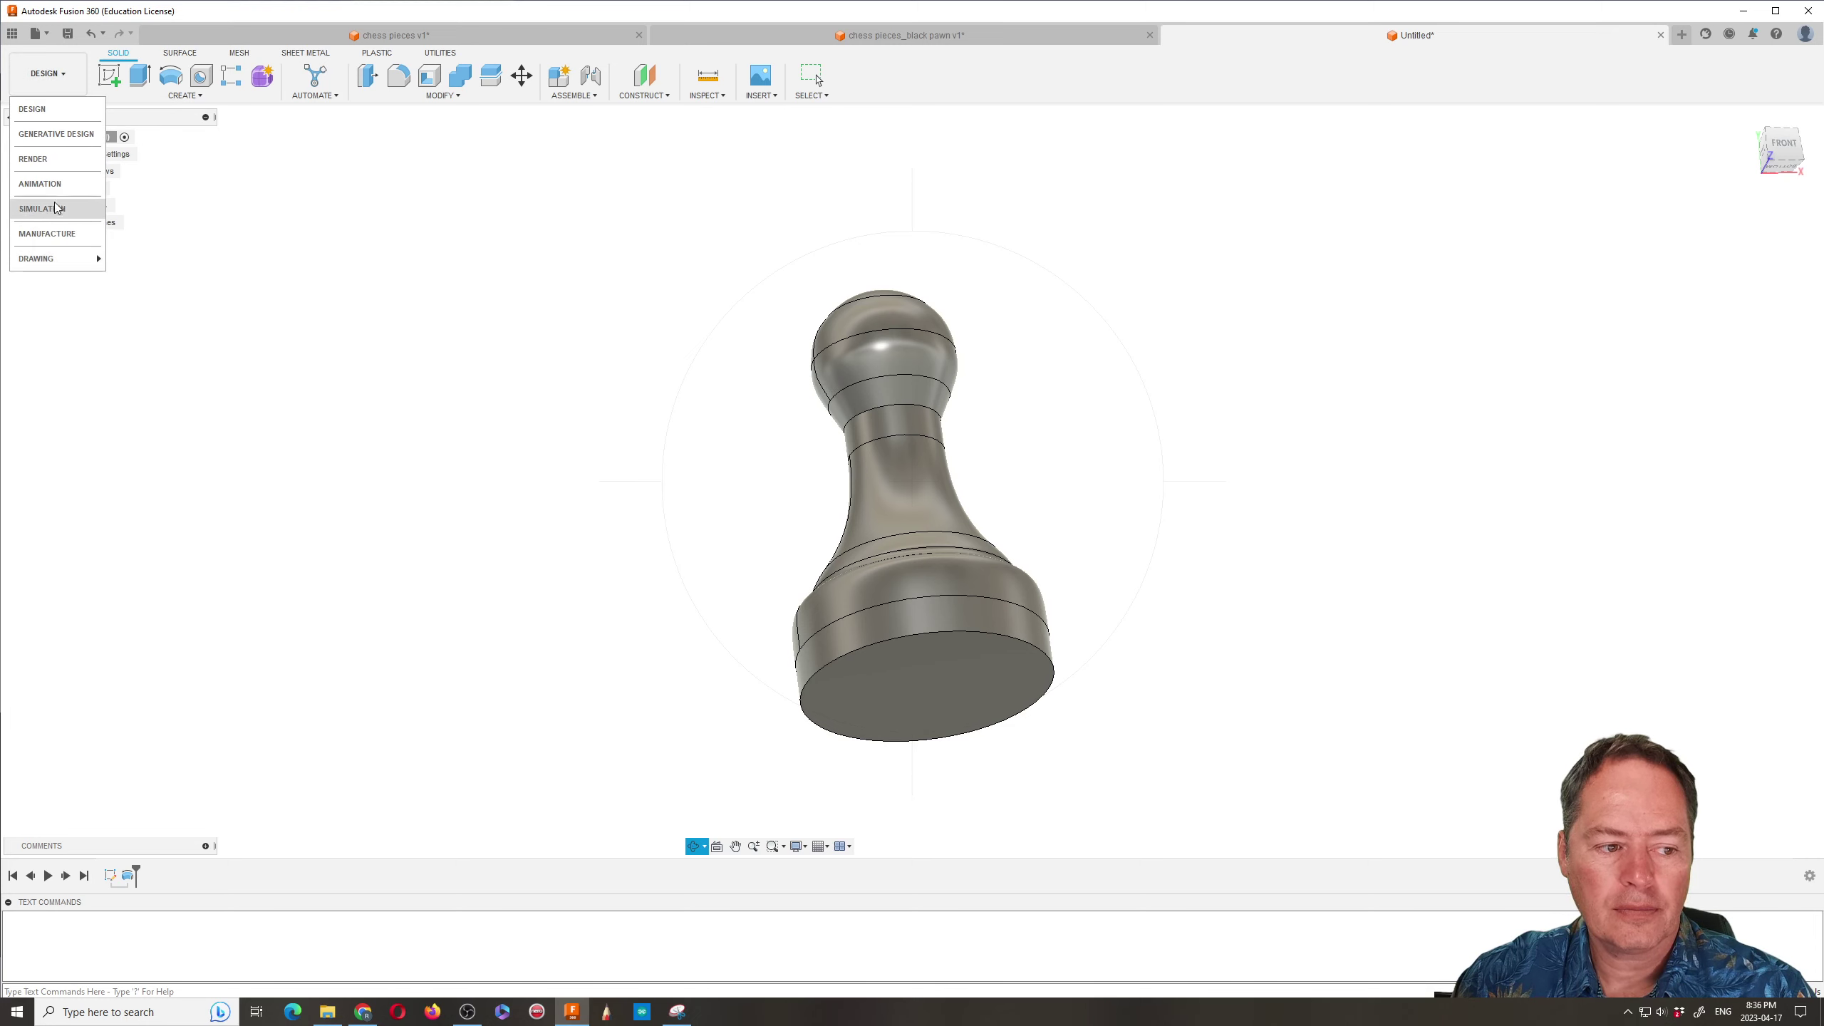
Preview the glossy pawn in the Render workspace from a side view, then reopen the workspace list
left_click(35, 159)
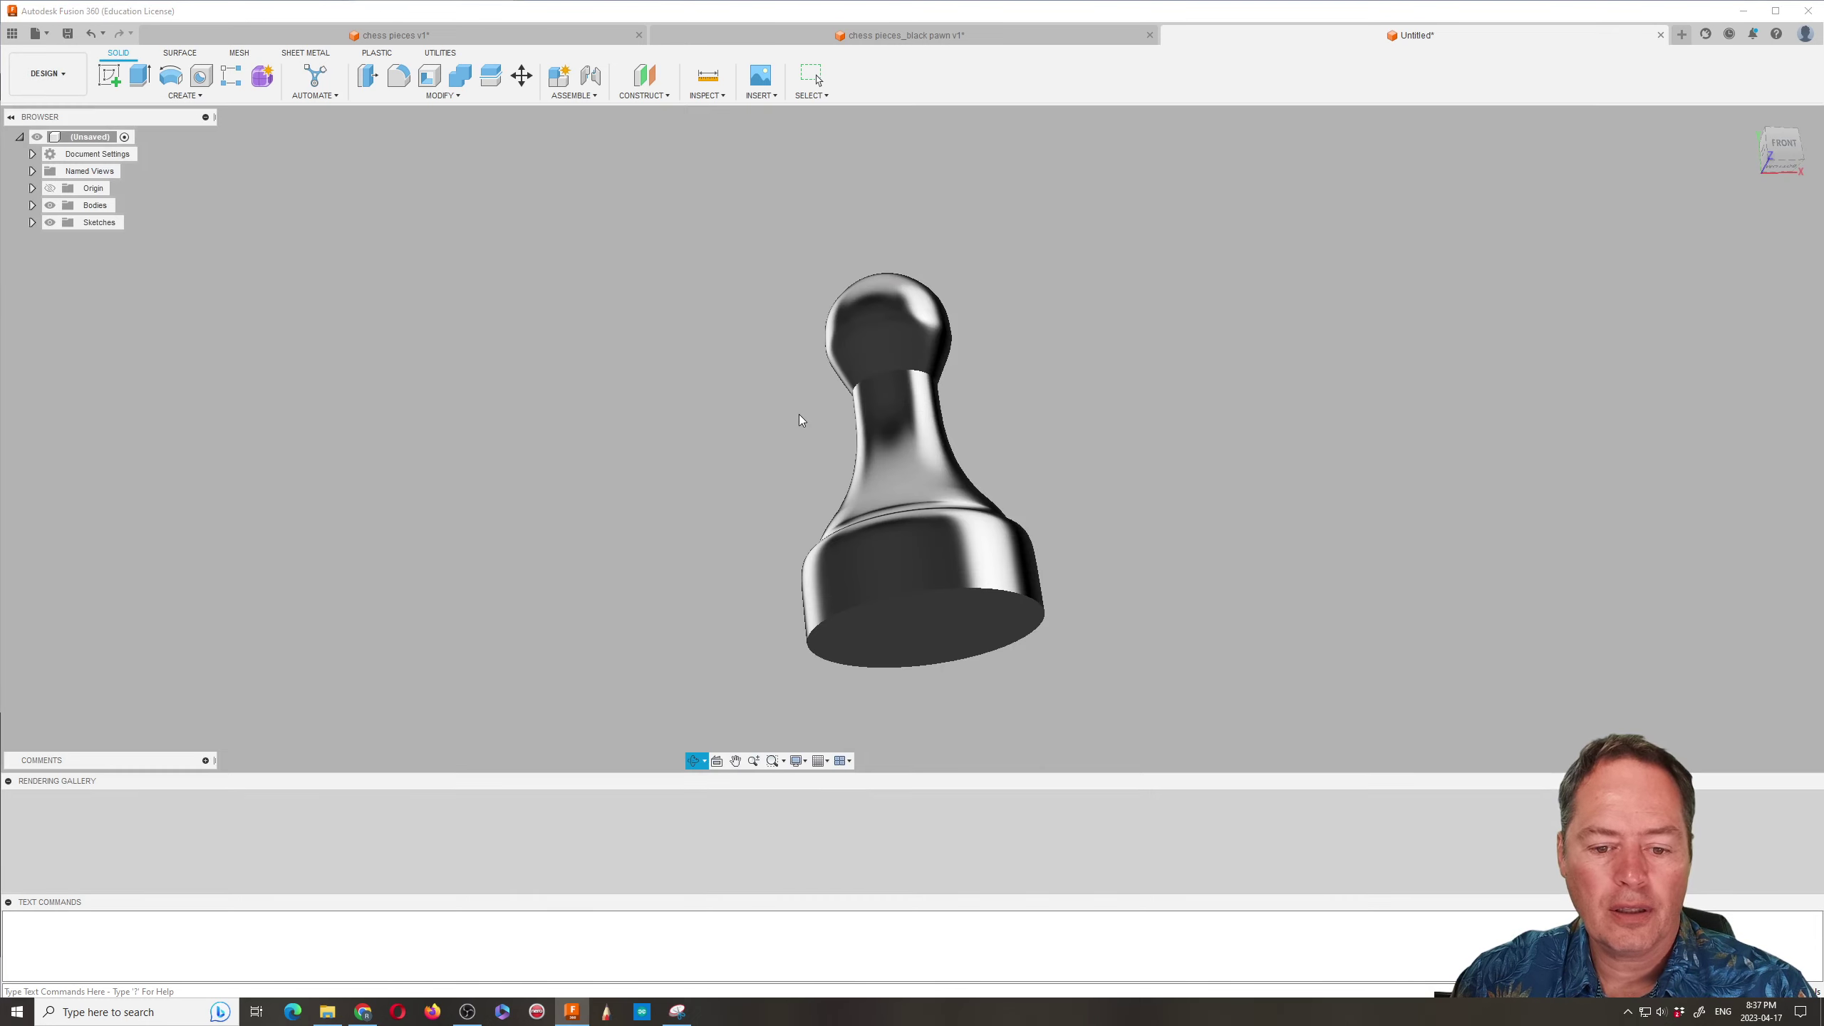
left_click(694, 766)
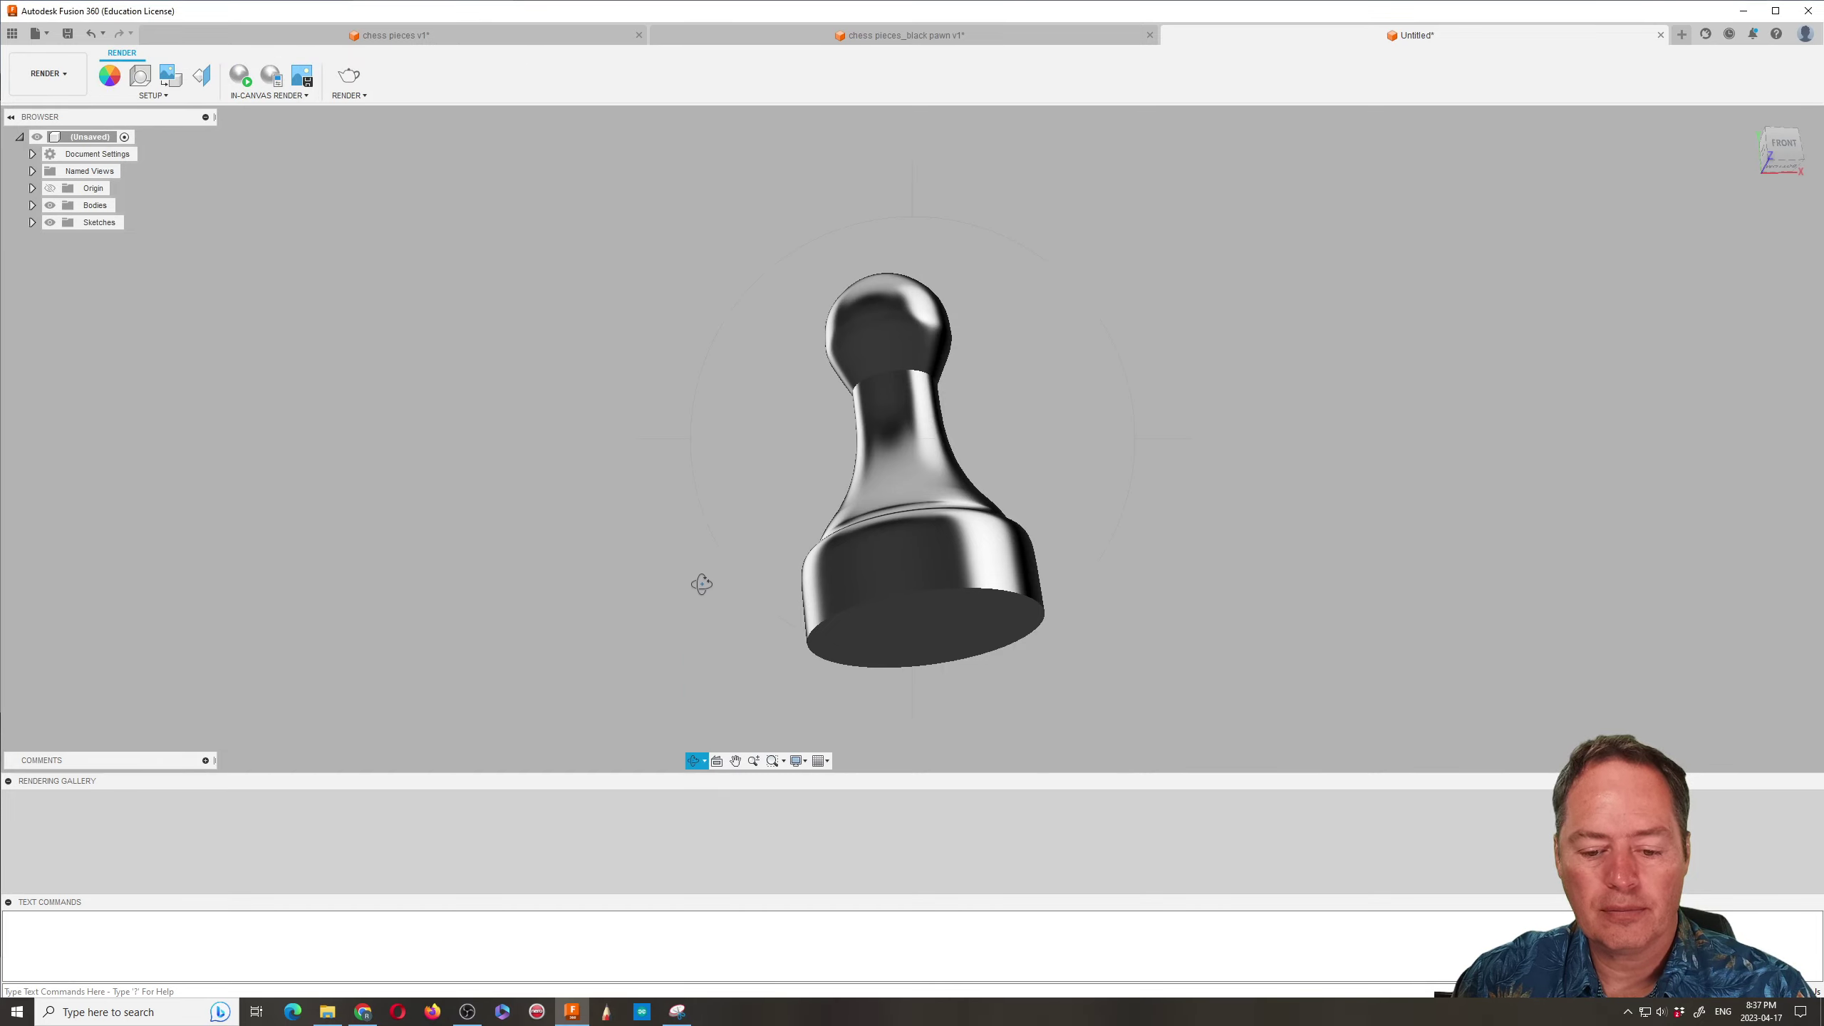
left_click_drag(700, 579, 825, 600)
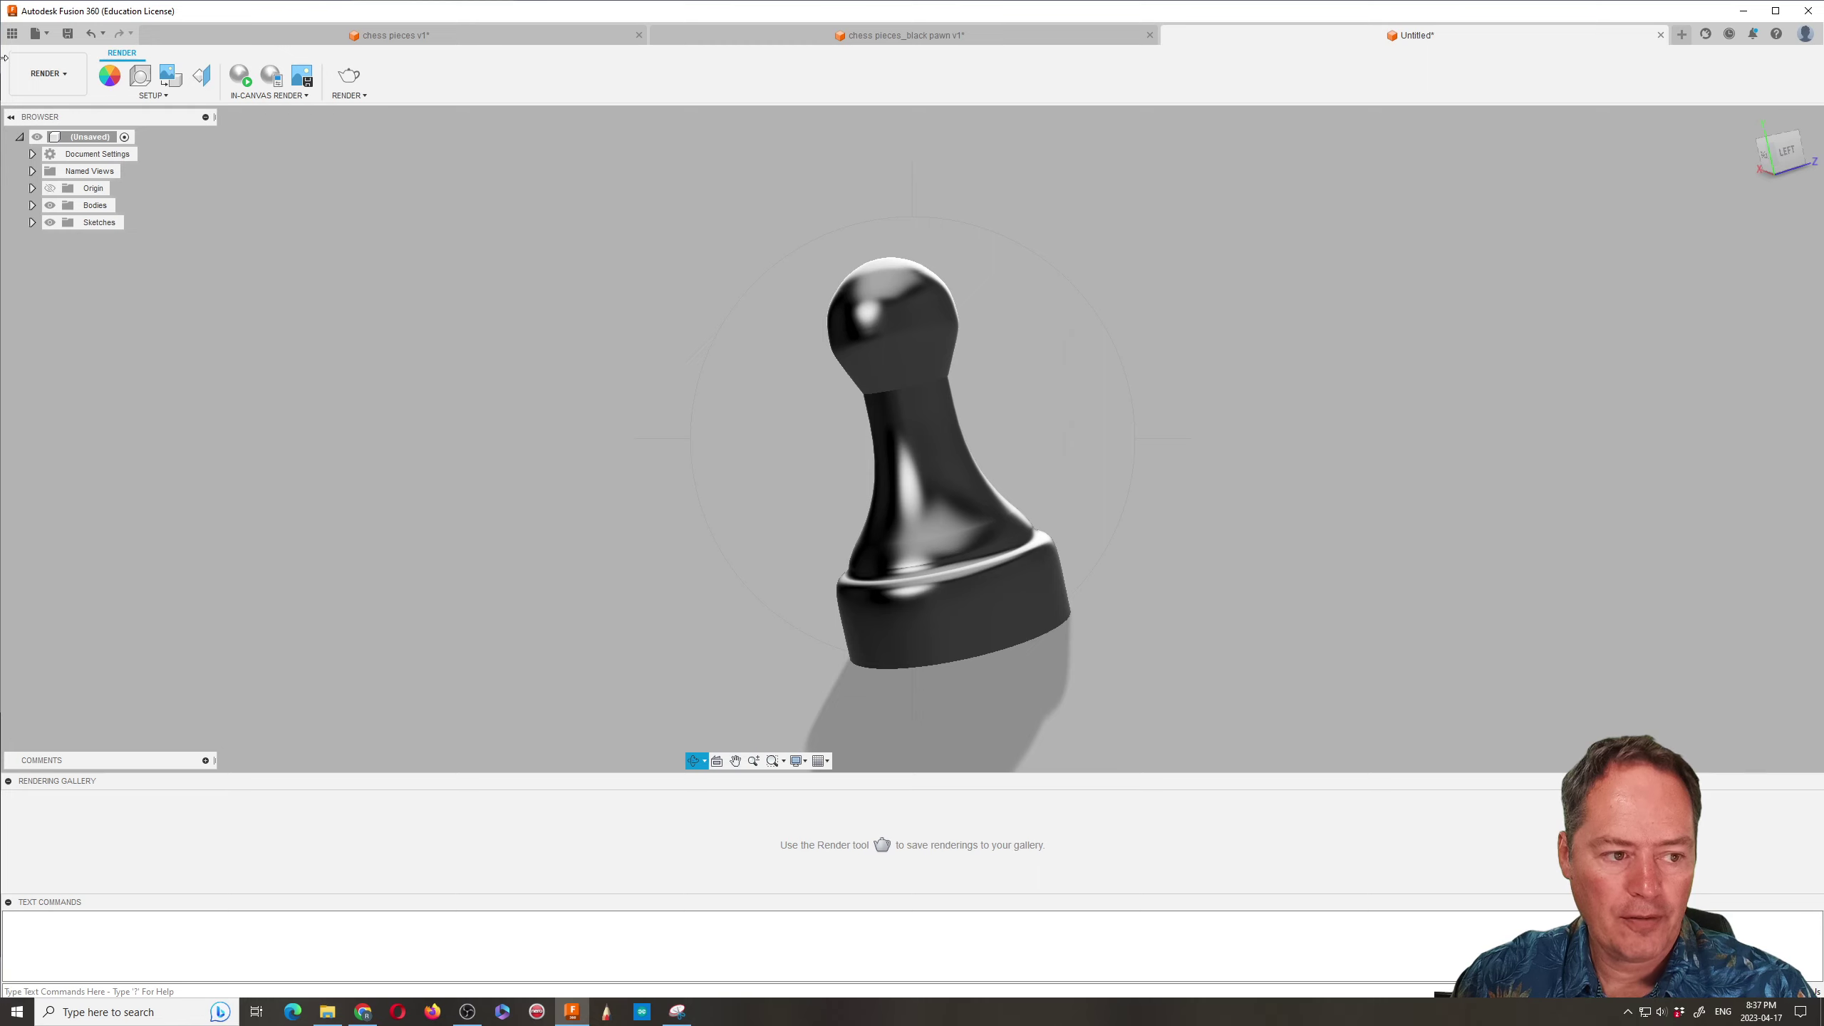
left_click(66, 77)
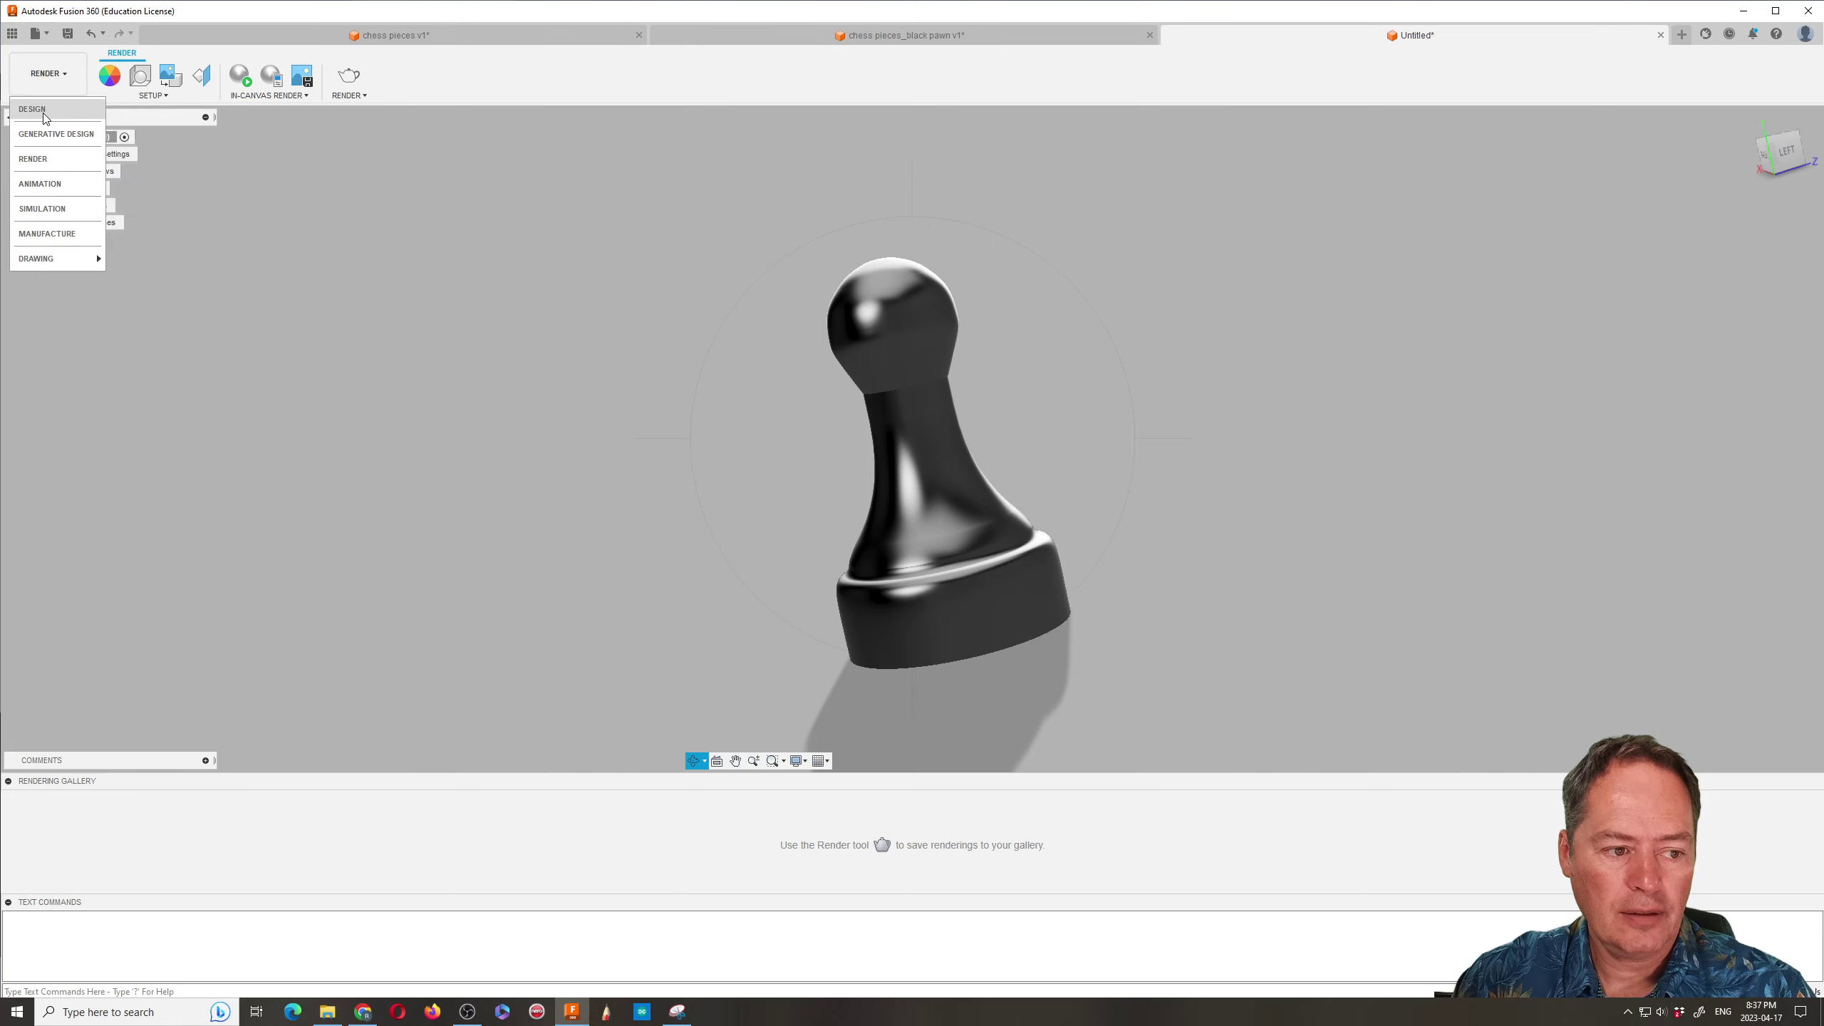
Return to the Design workspace and open the Appearance settings for Body1
left_click(32, 109)
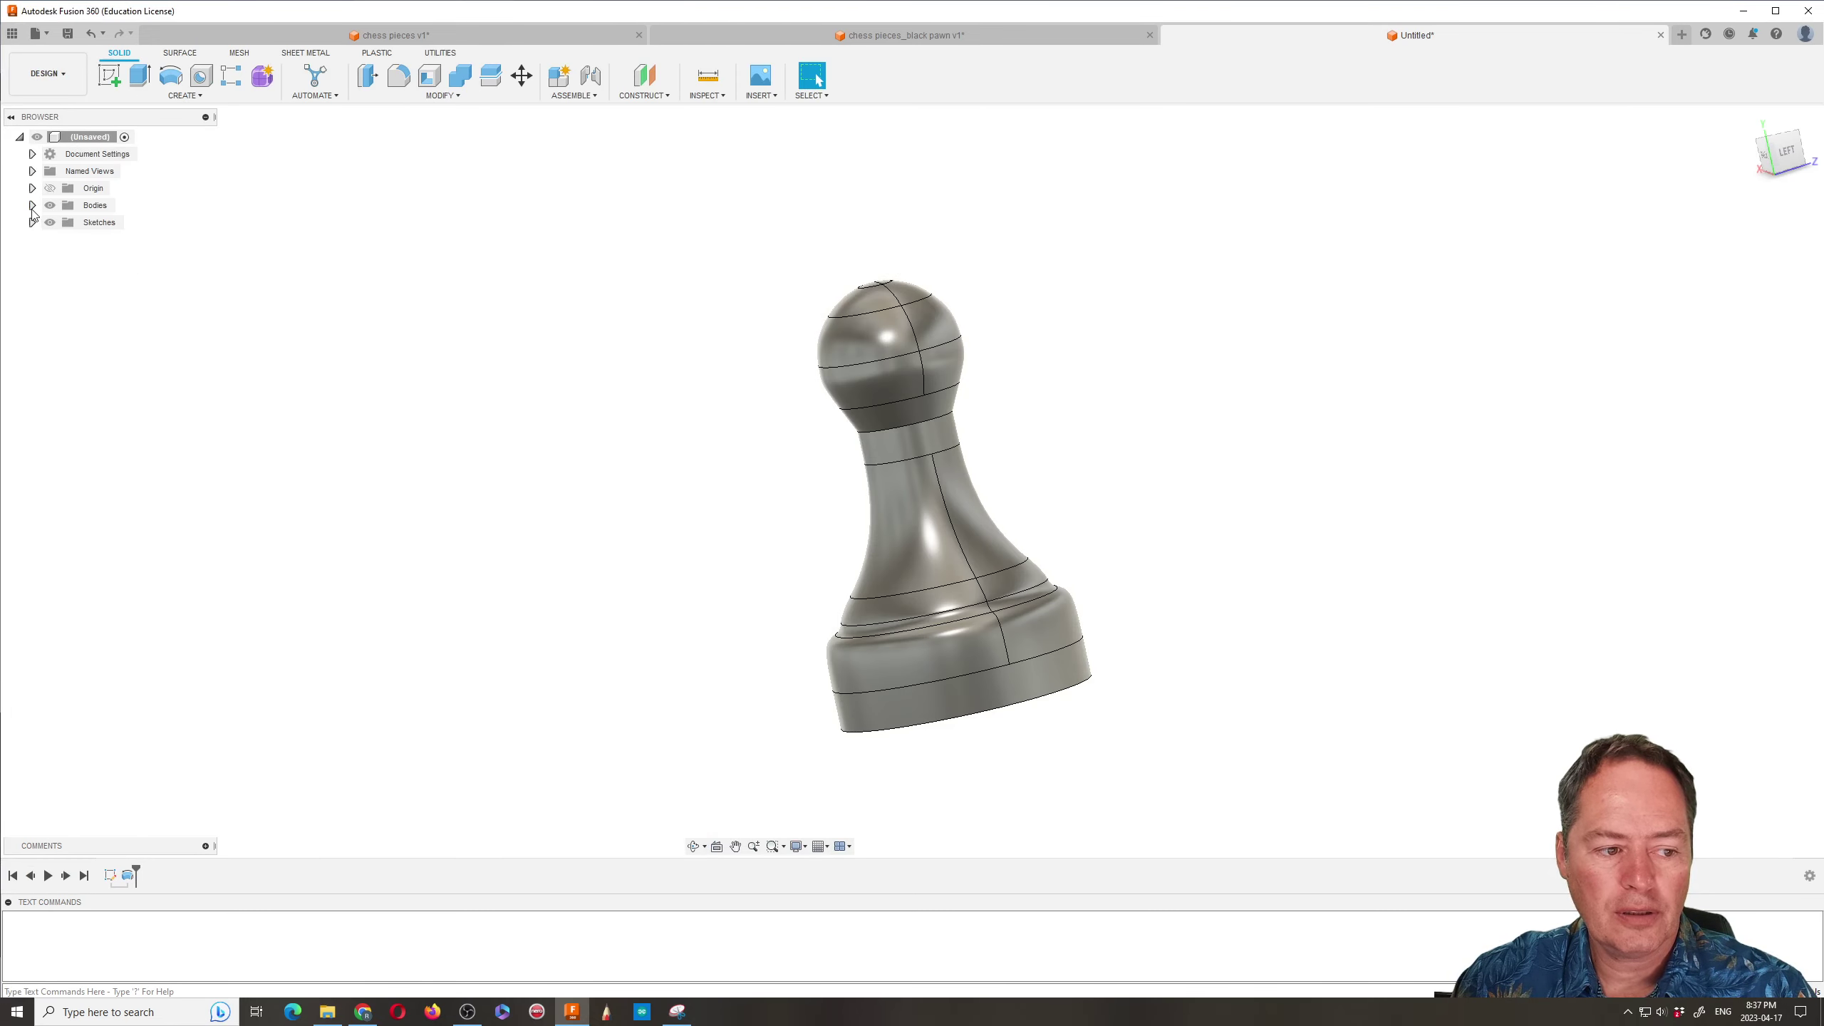
left_click(32, 205)
right_click(119, 225)
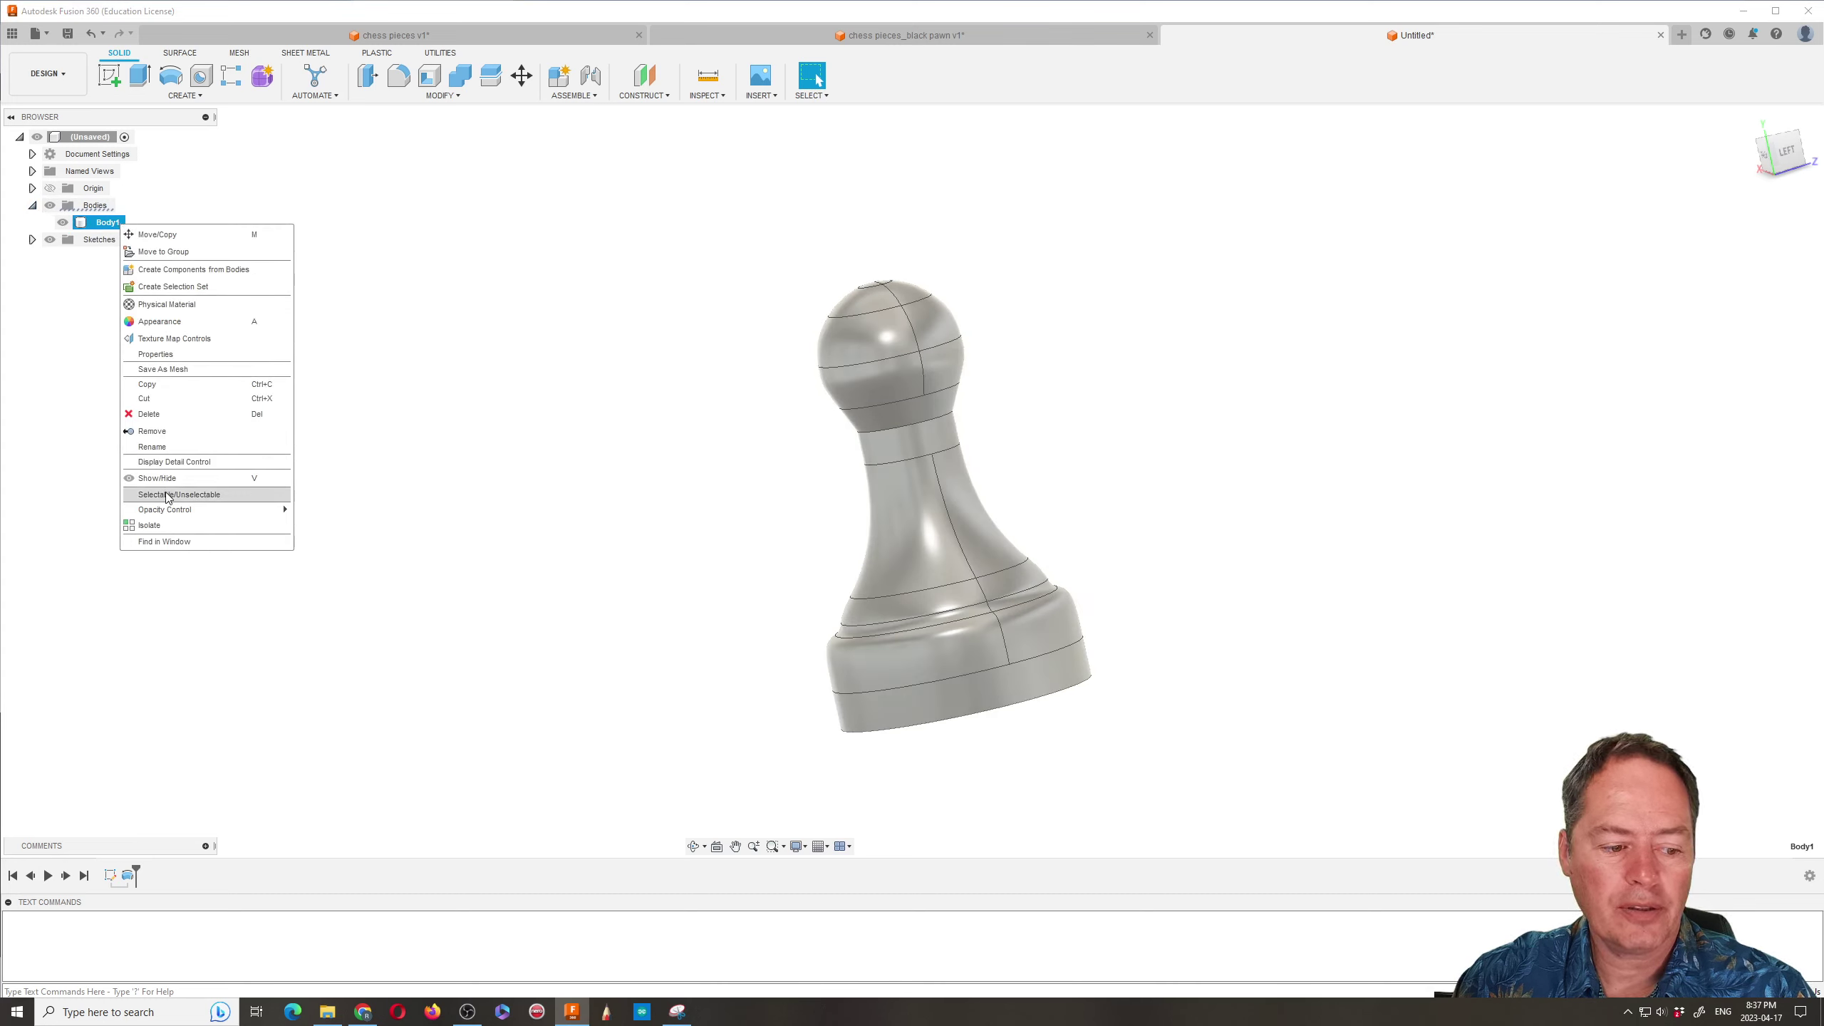
left_click(171, 322)
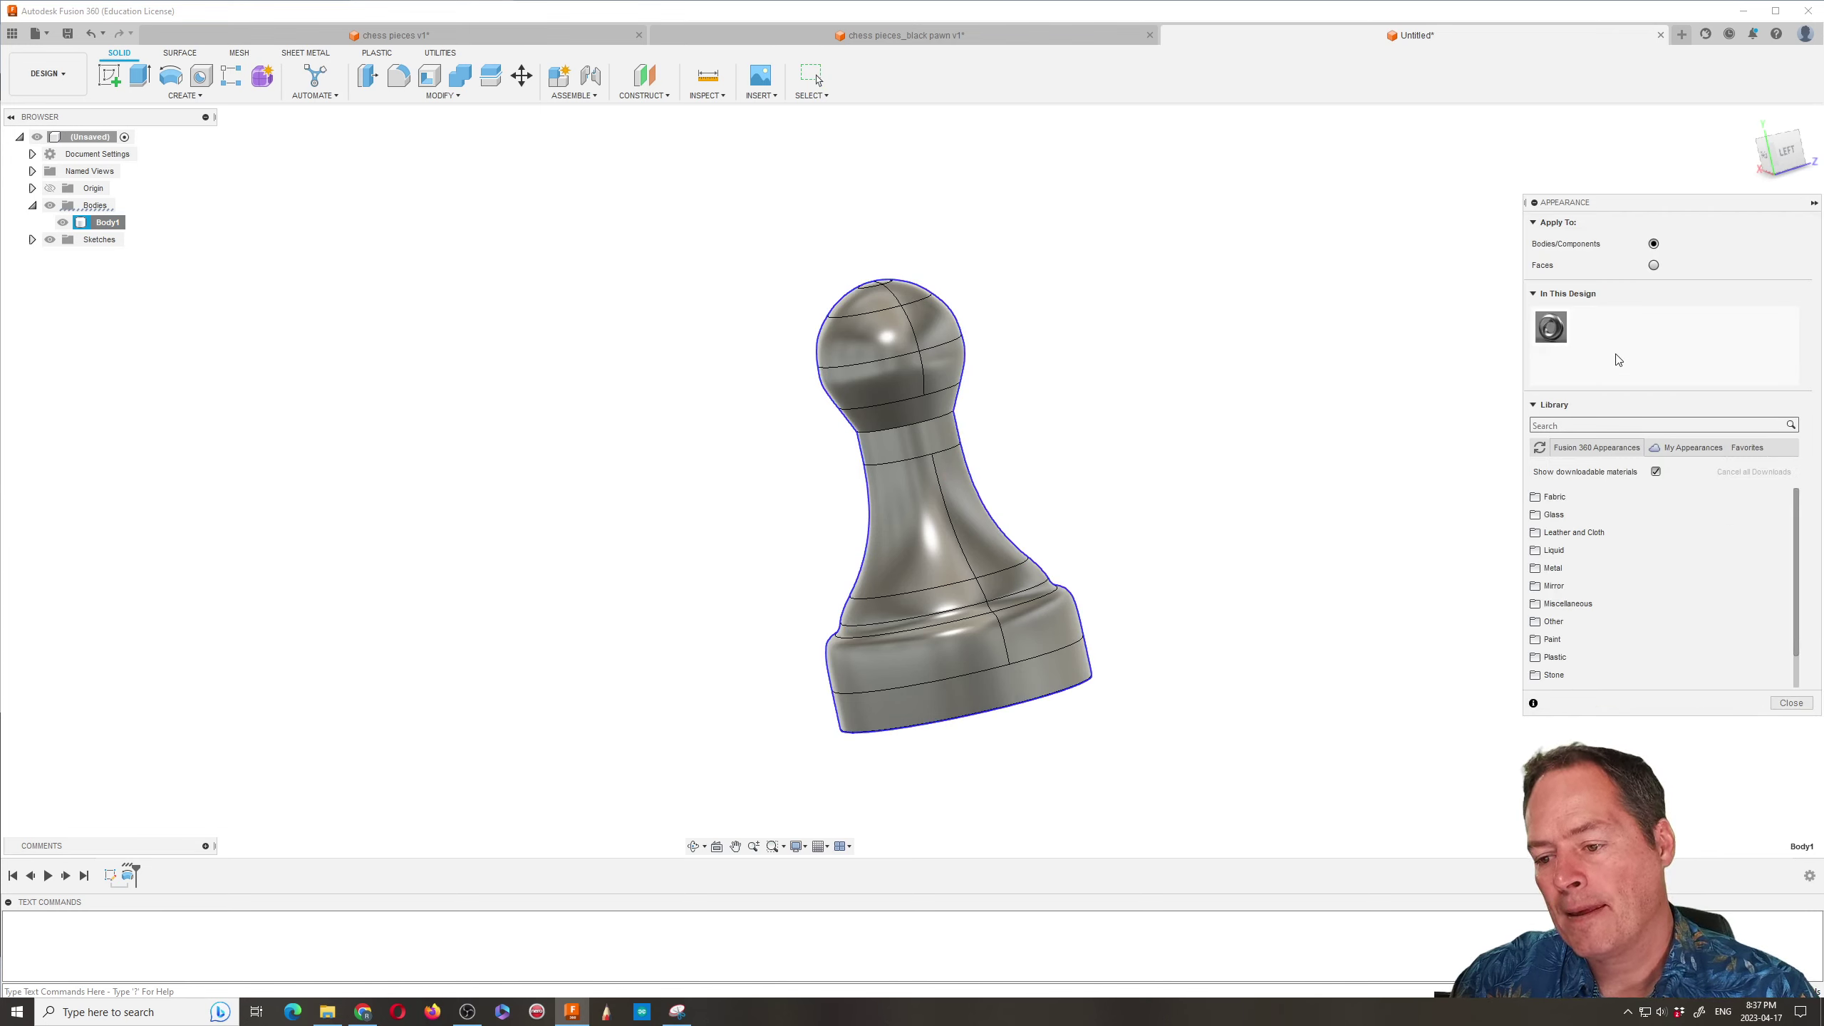
Apply Aluminum - Anodized Glossy (Blue) from Metal > Aluminum to the pawn
left_click_drag(1632, 202, 1290, 187)
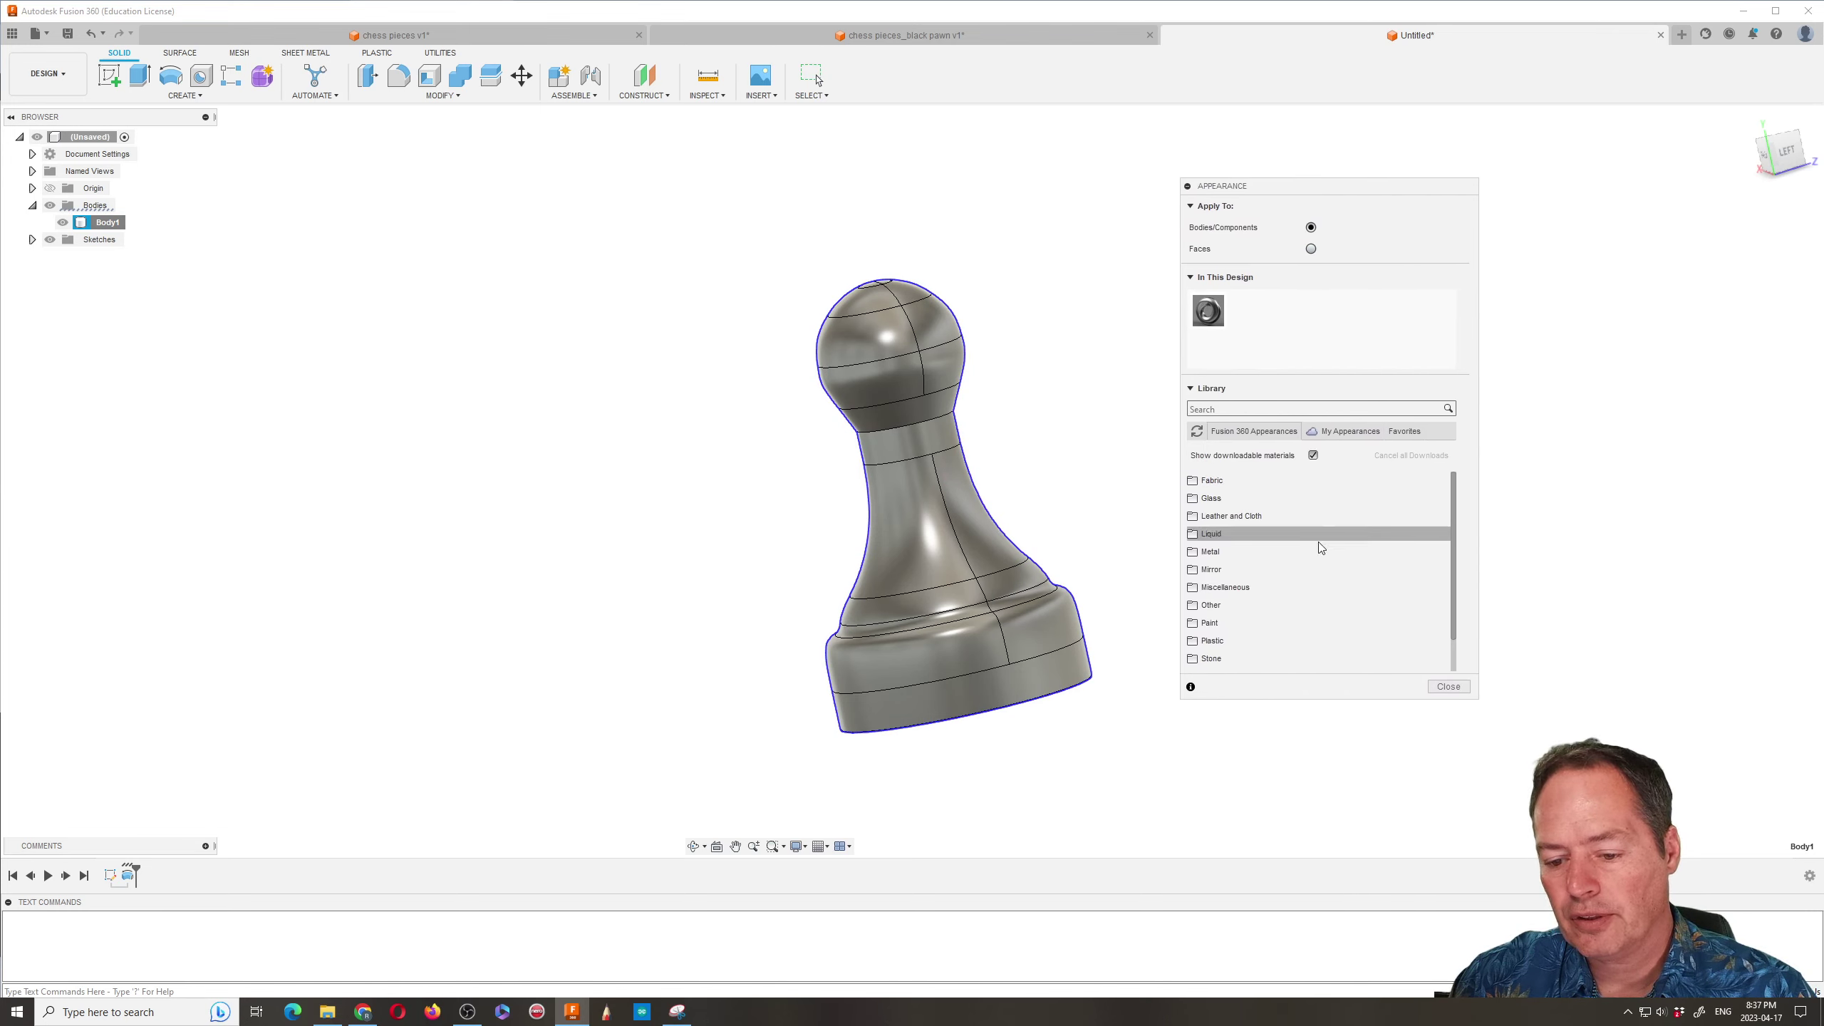
left_click(1220, 552)
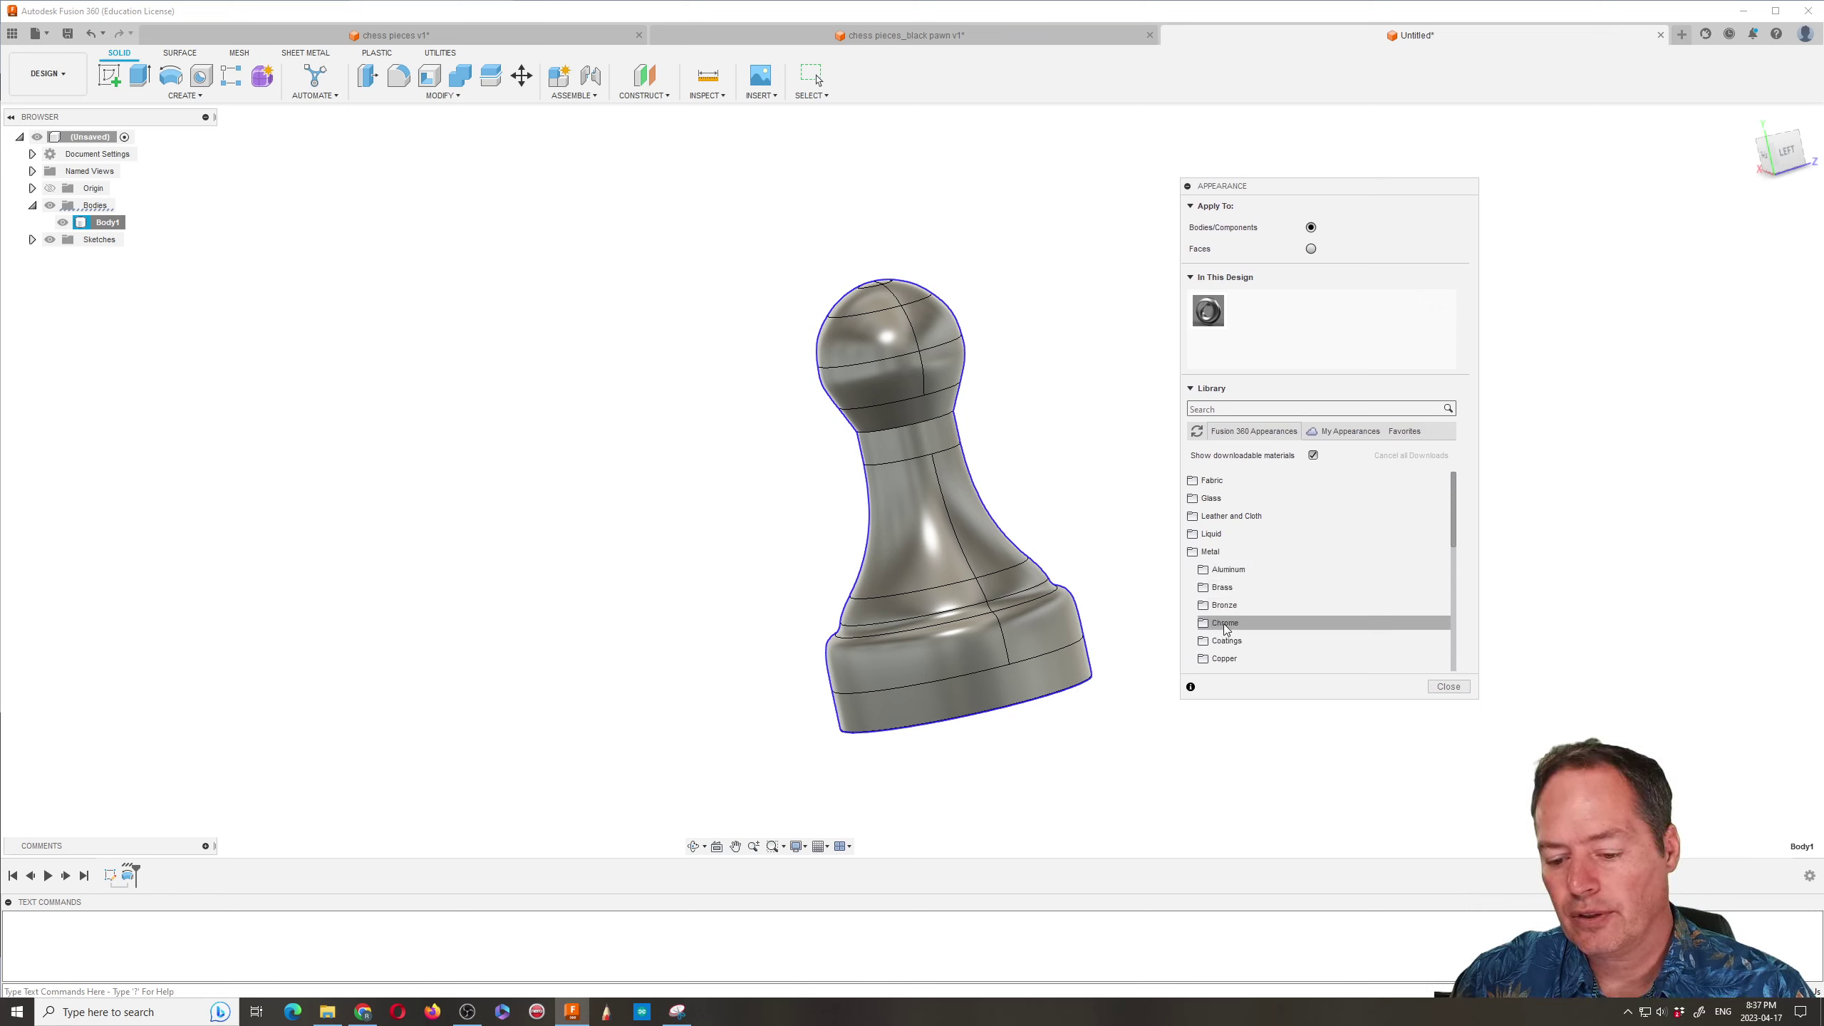
left_click(1225, 623)
left_click(1227, 569)
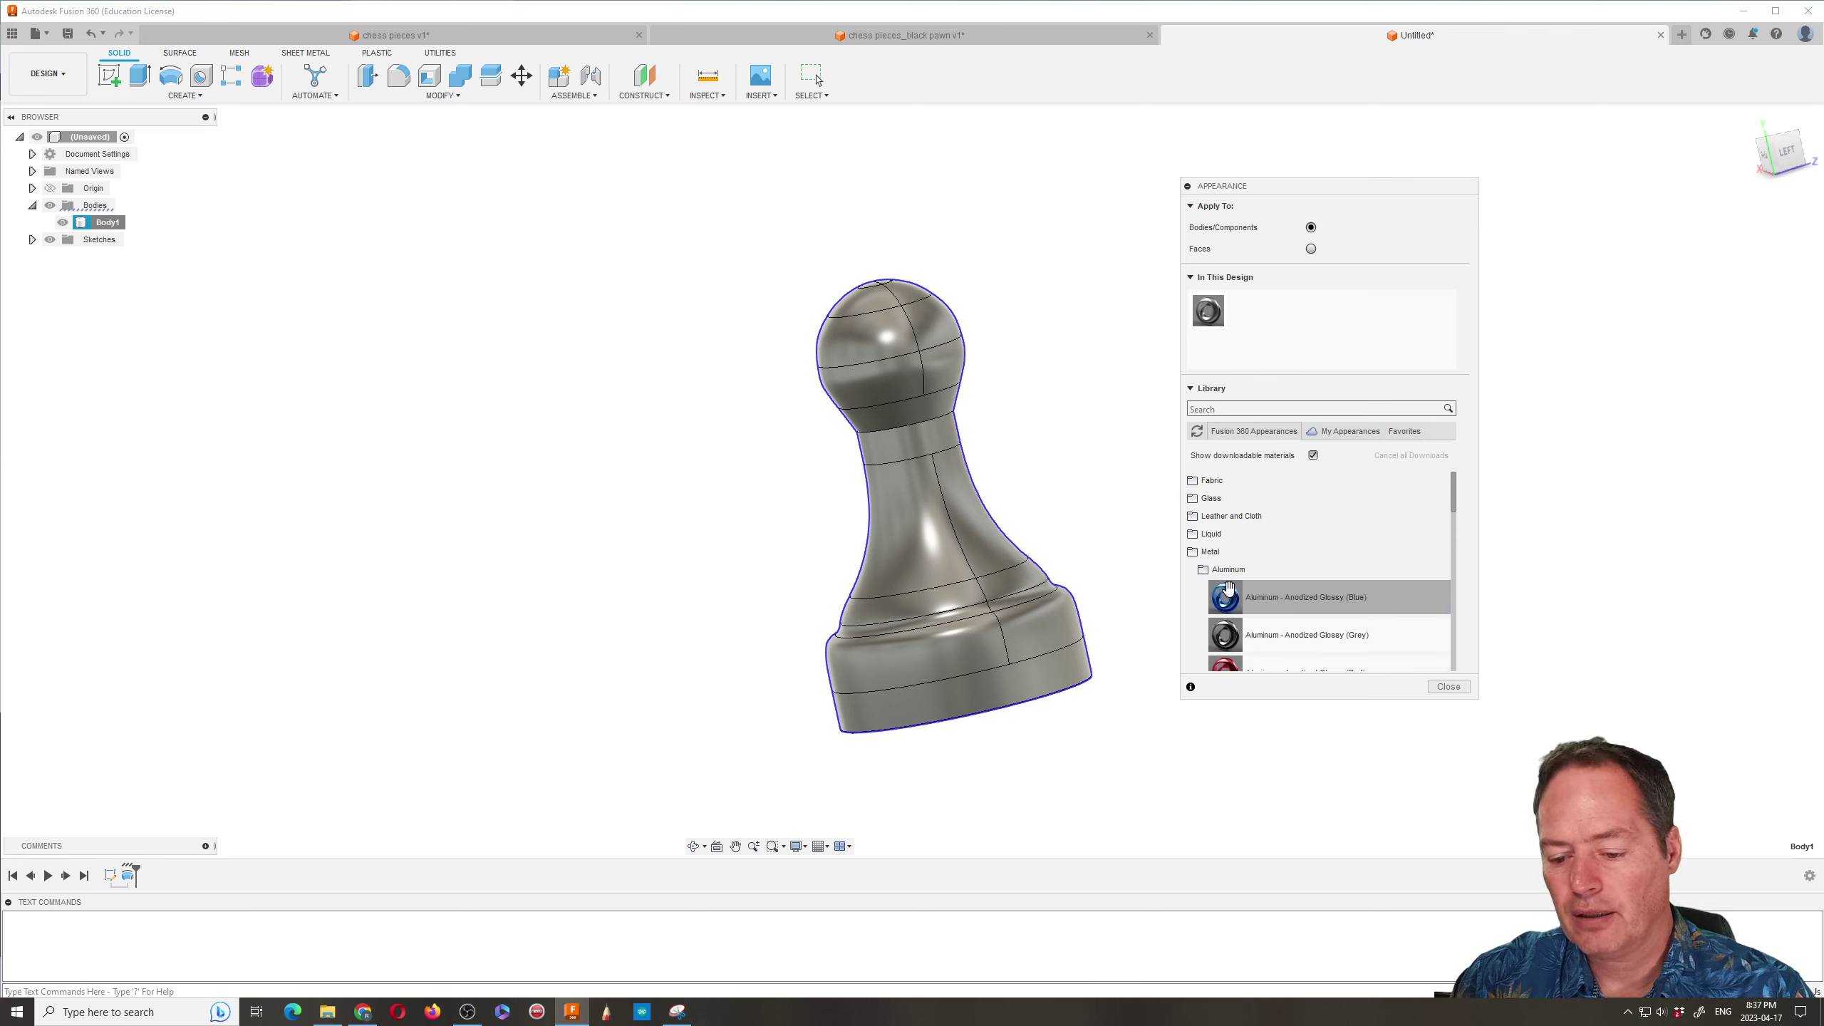
left_click_drag(1227, 596, 947, 515)
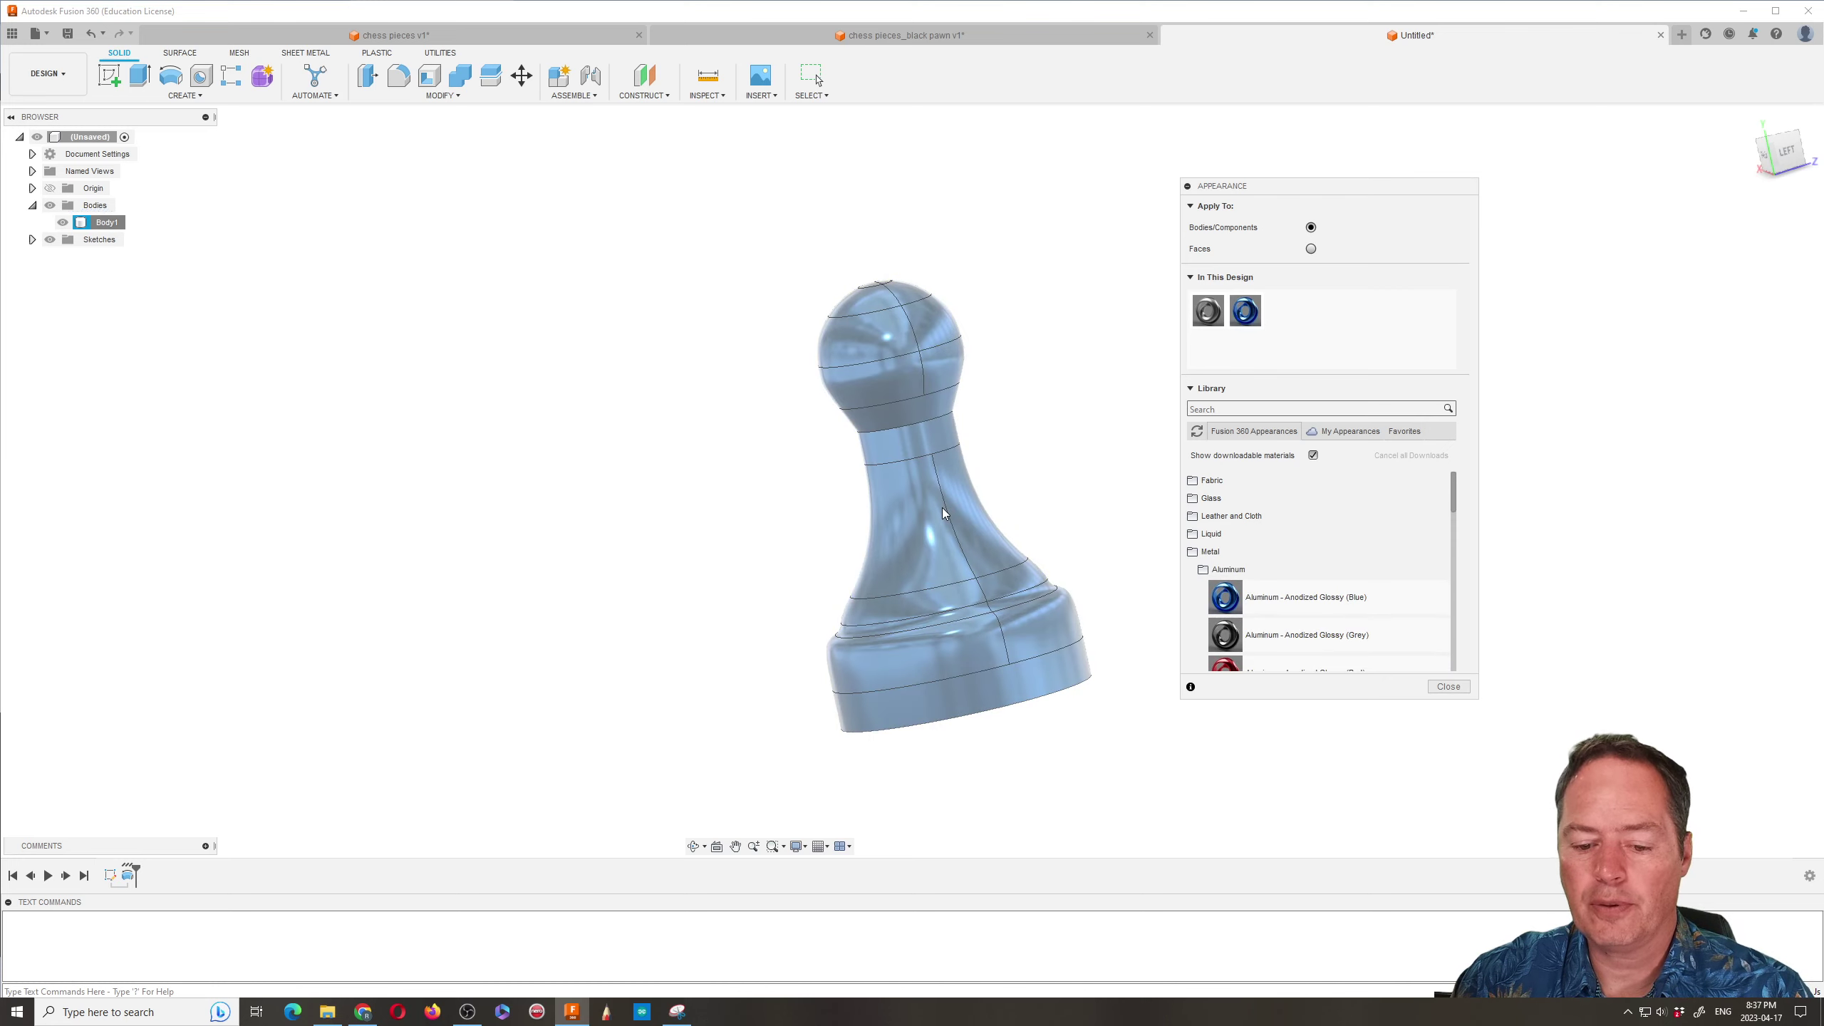
left_click(1447, 687)
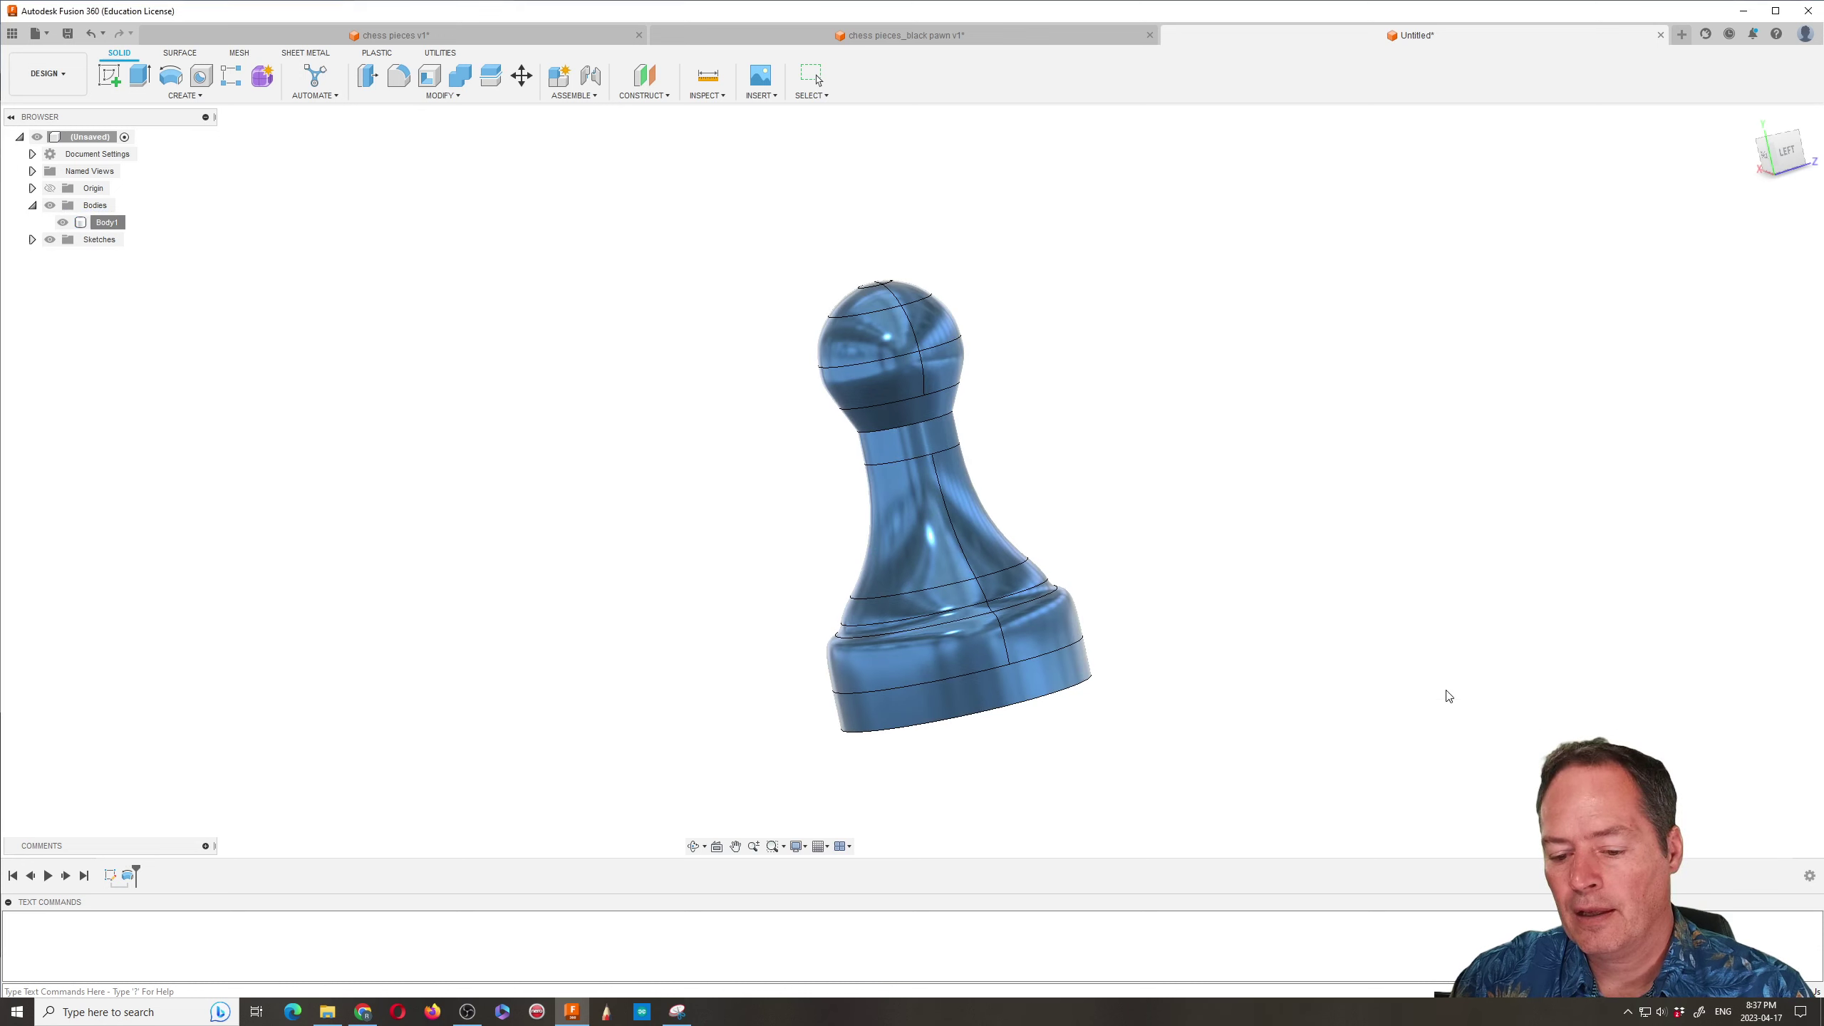
Switch to the Render workspace and orbit to show the blue pawn upright with its ground shadow
left_click(64, 80)
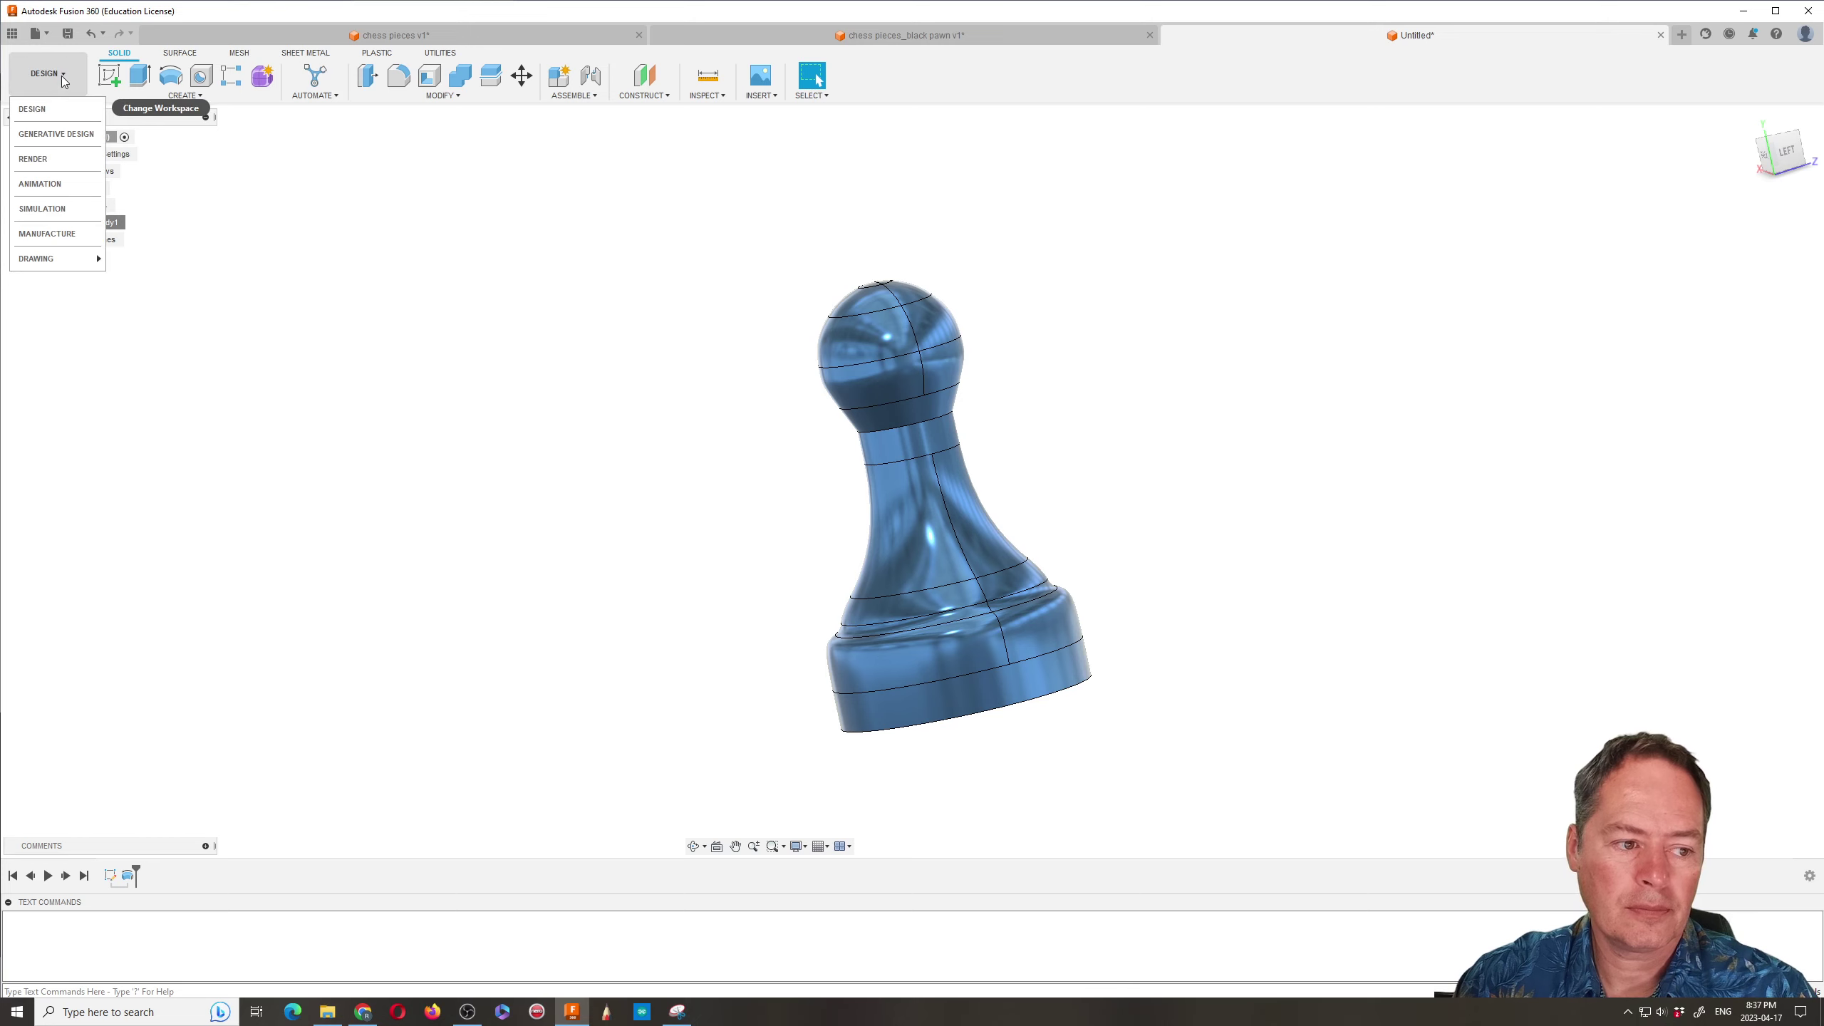
left_click(47, 160)
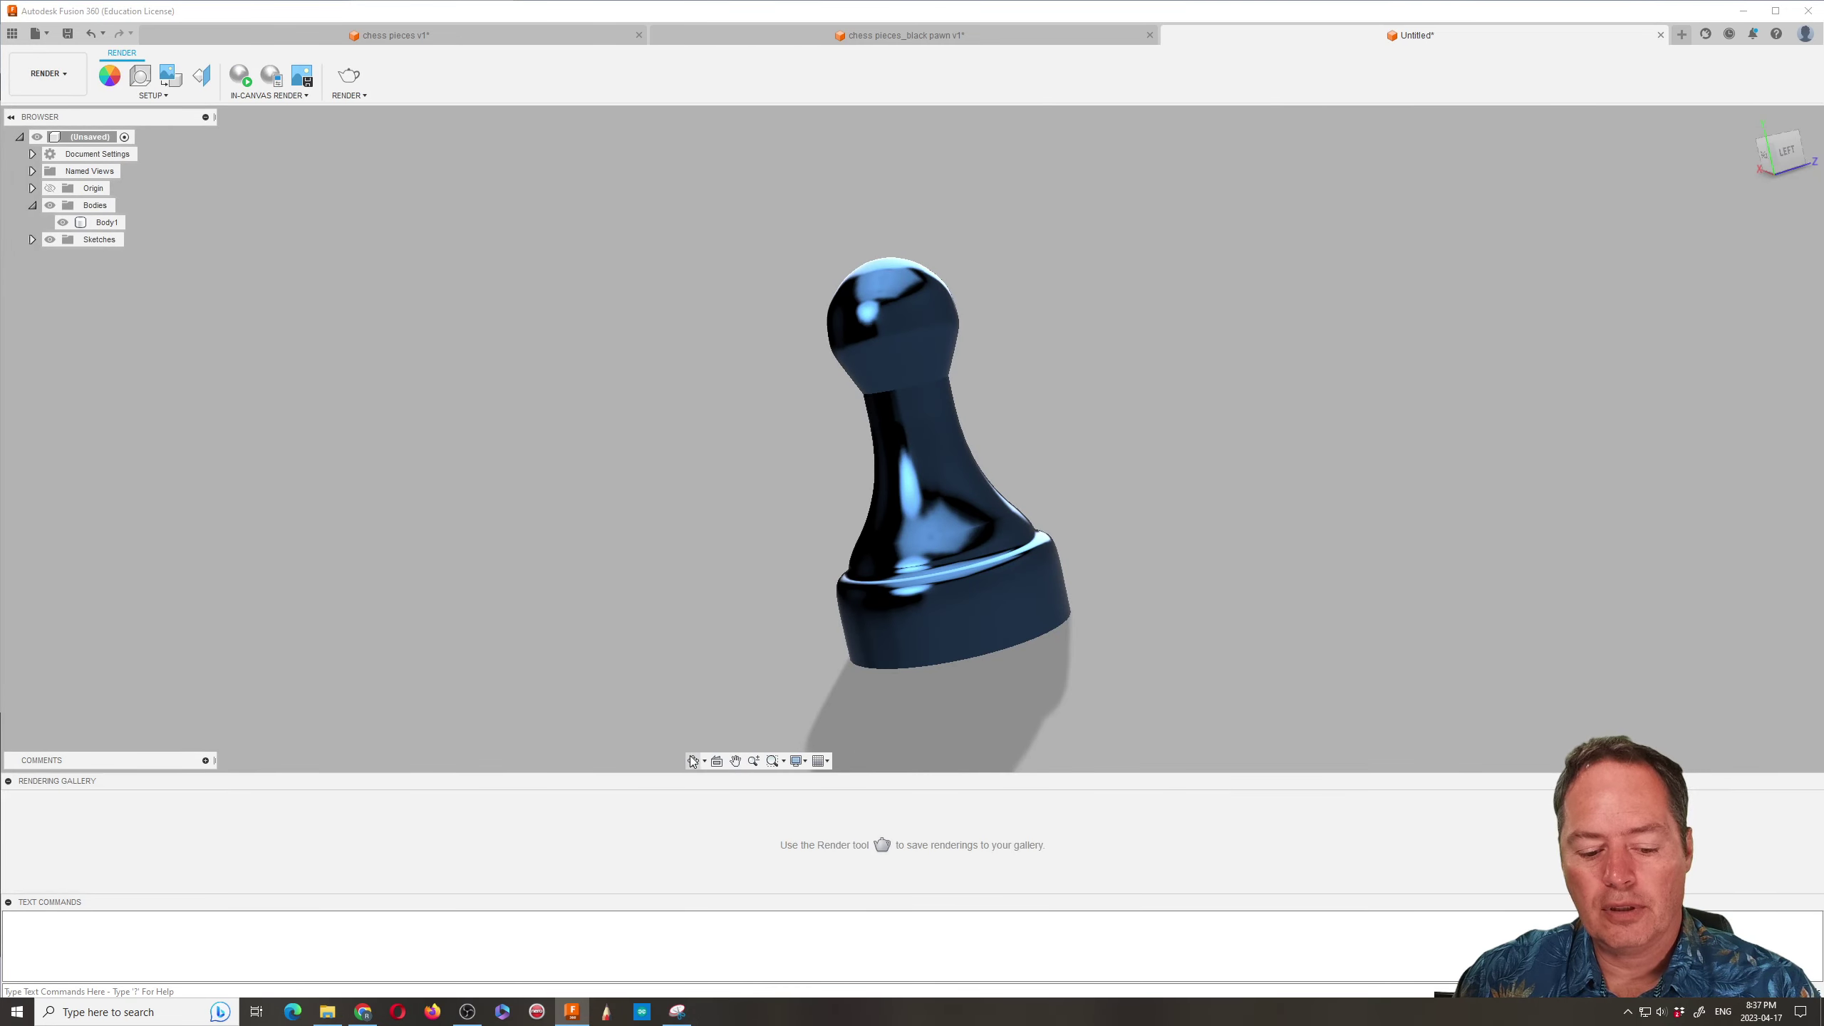
middle_click_drag(730, 625, 833, 597, "shift")
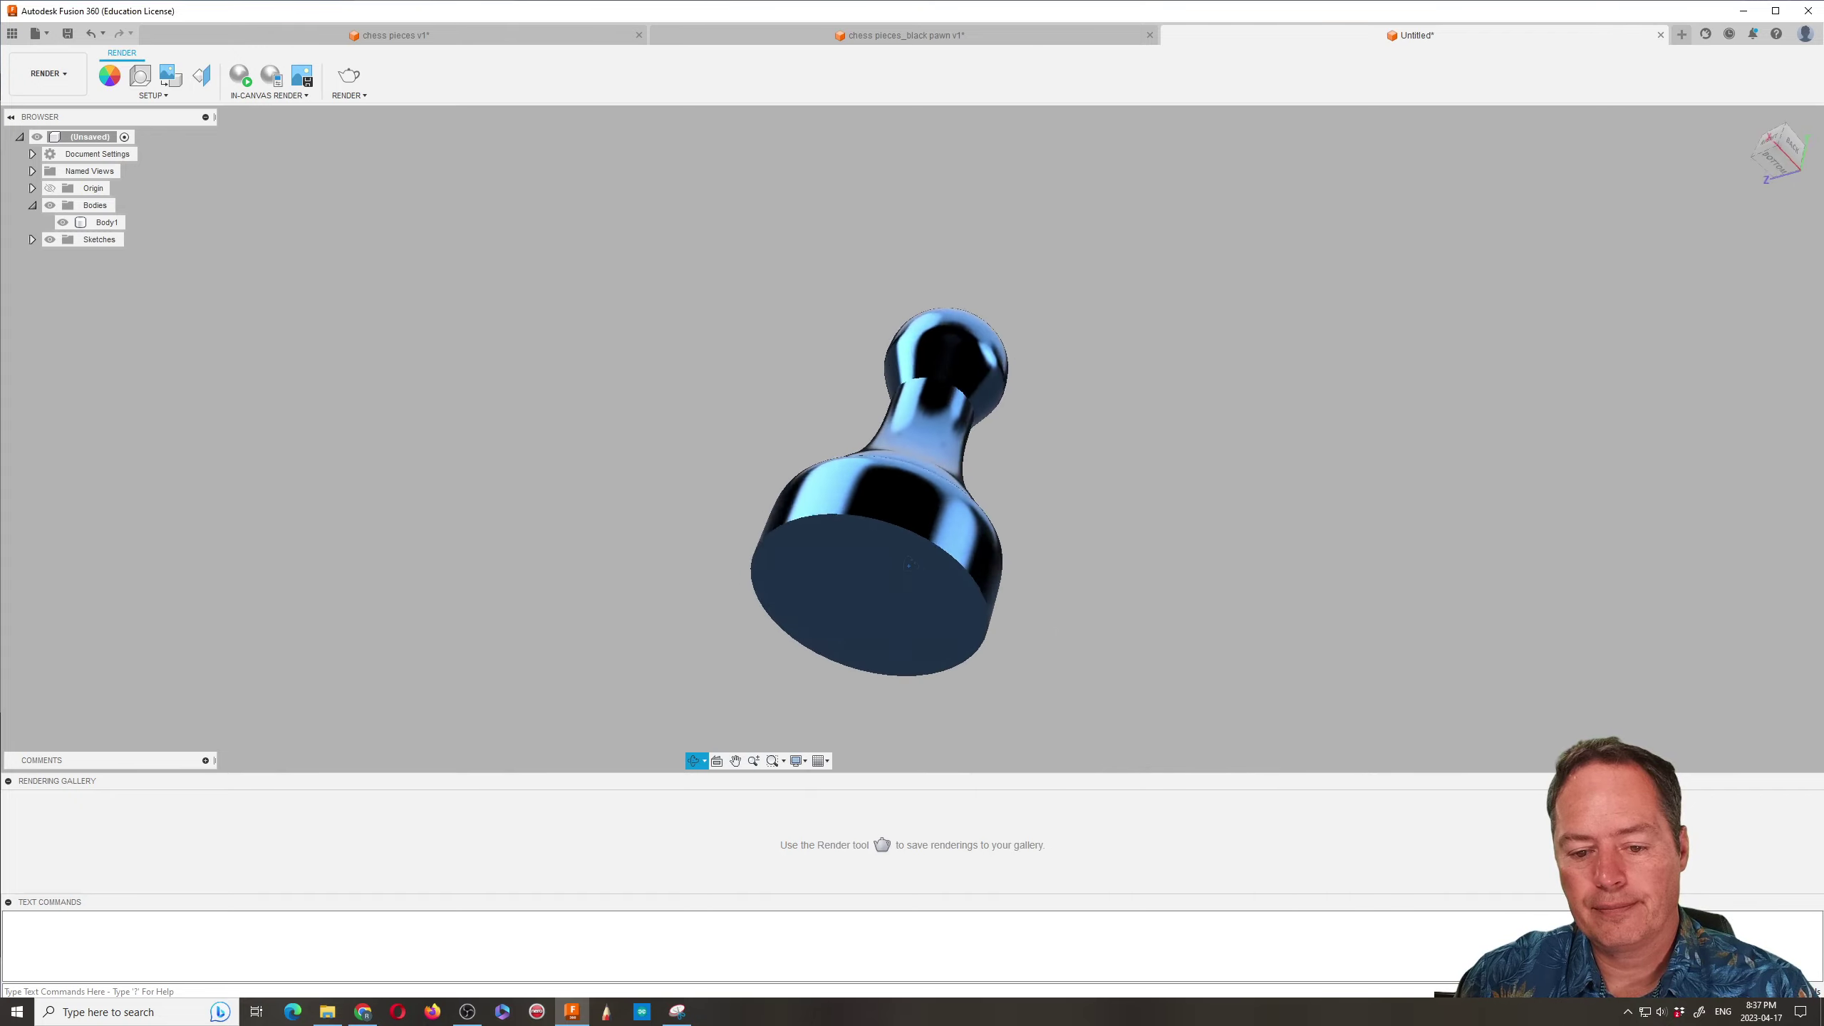
middle_click_drag(954, 597, 656, 696, "shift")
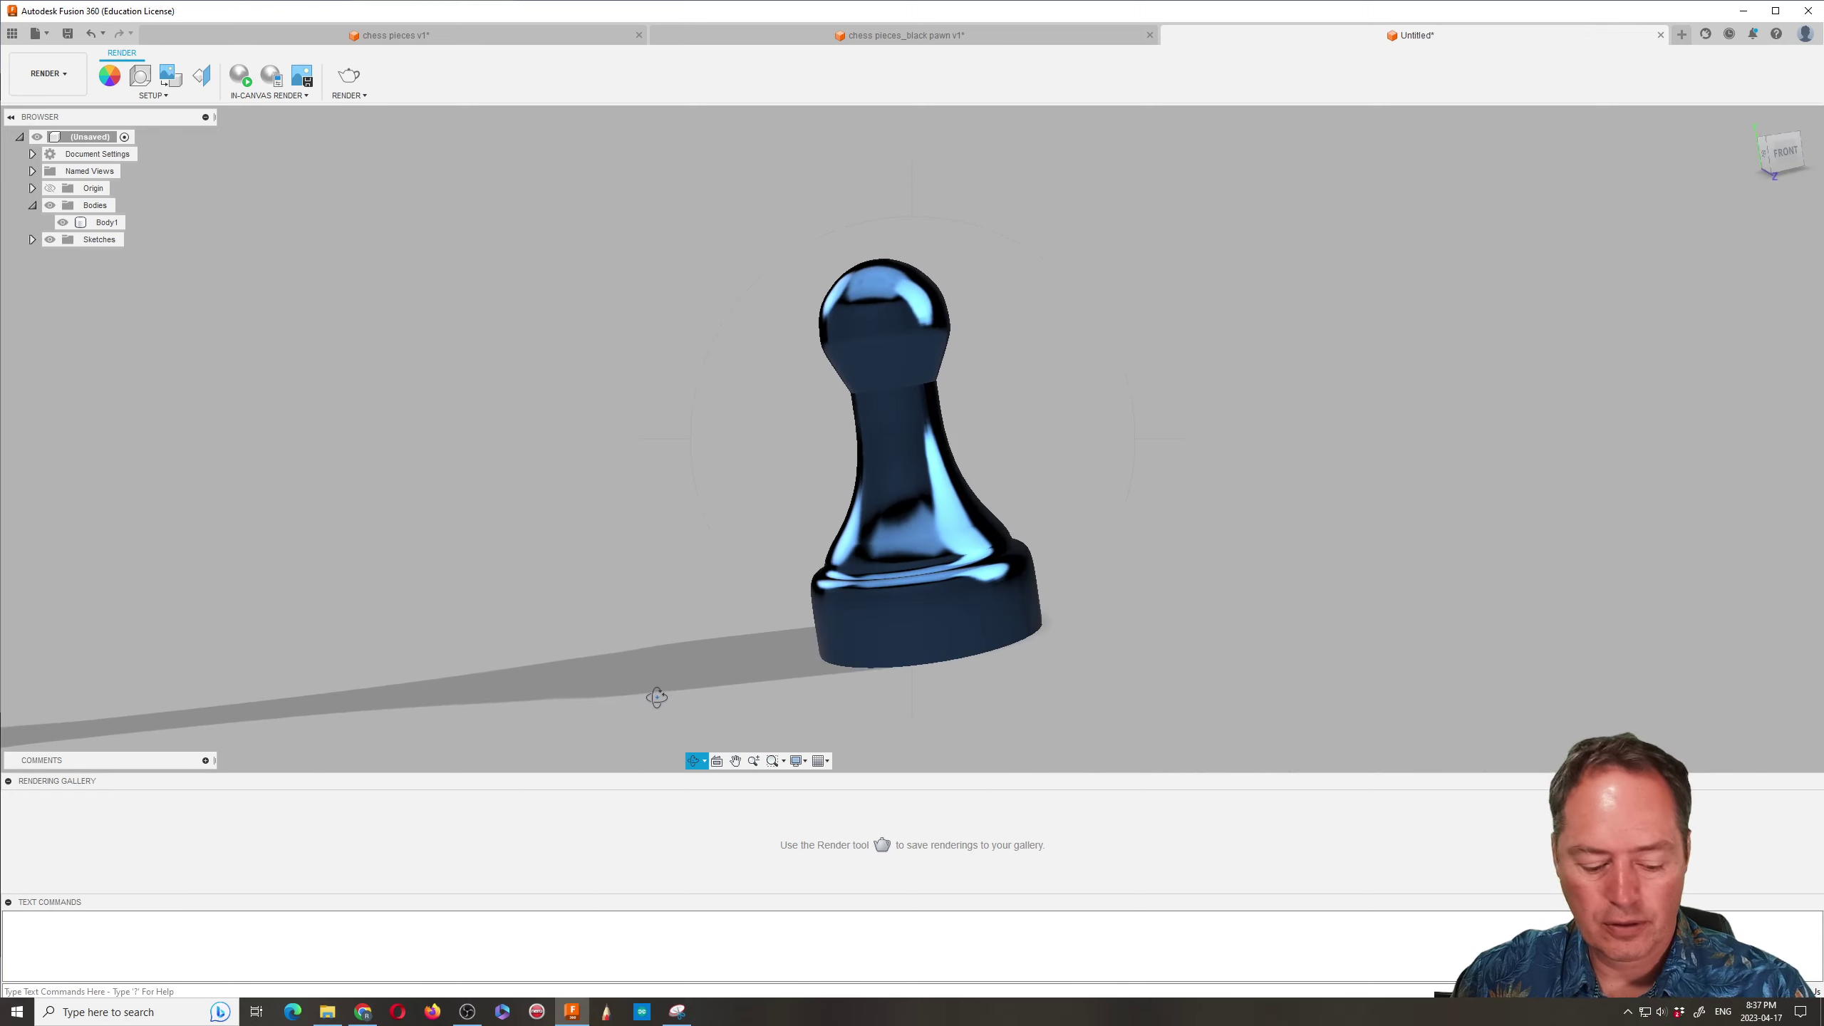